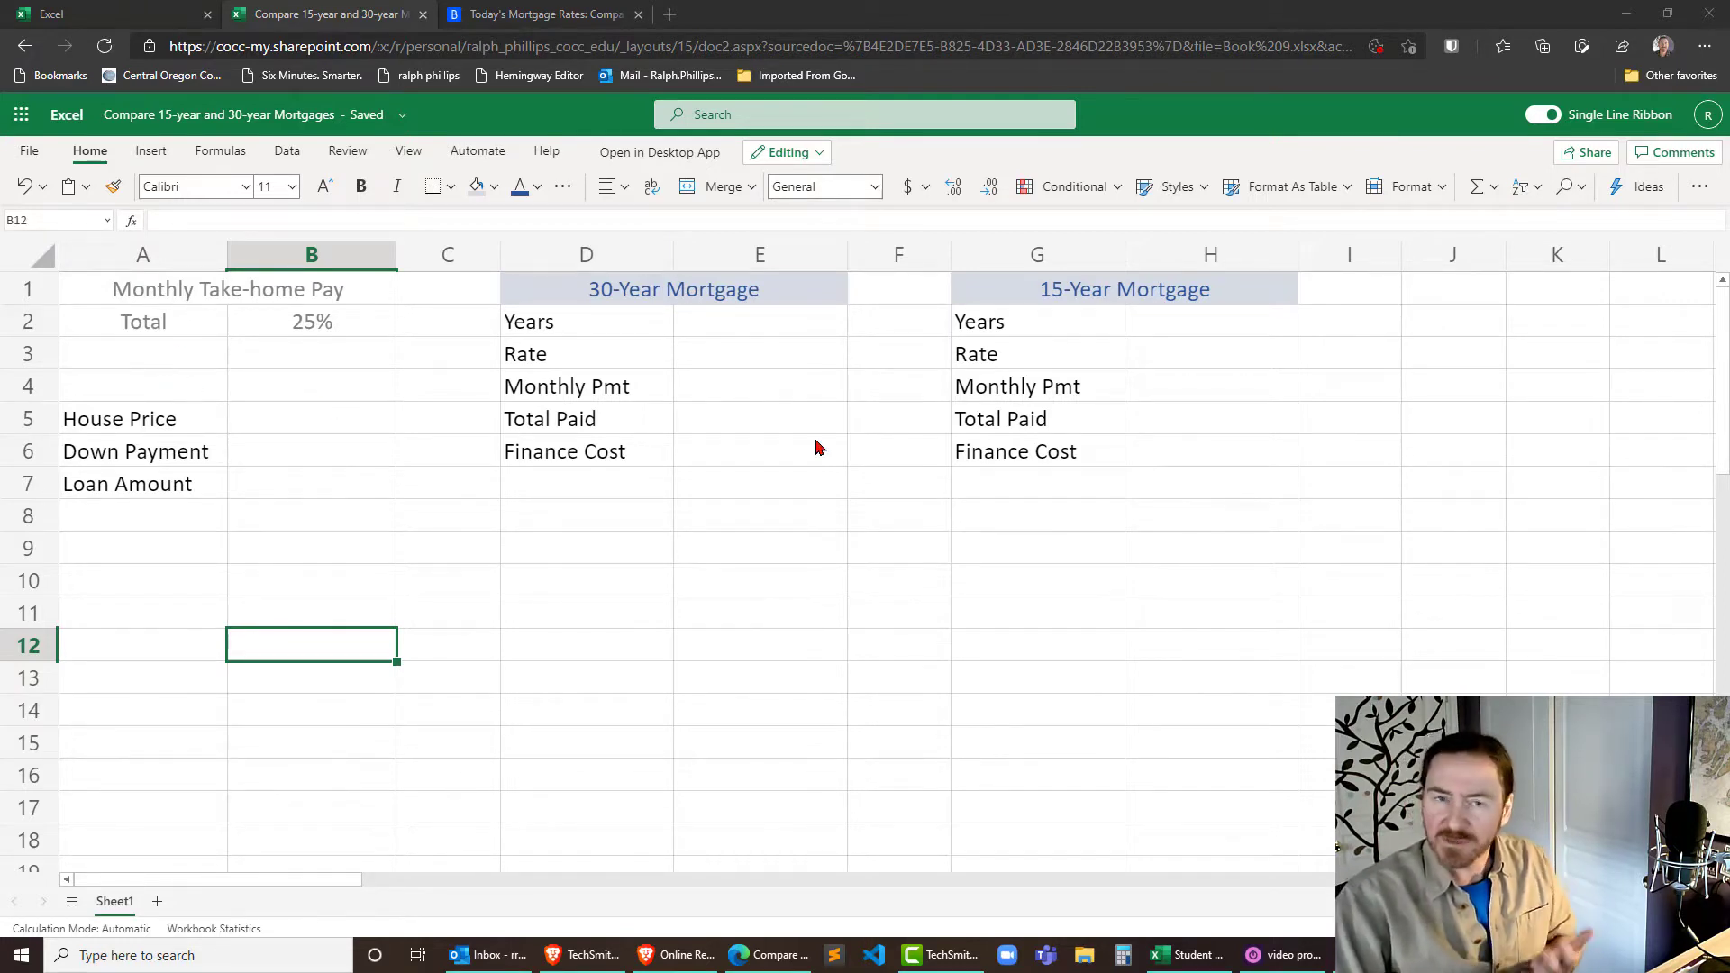
Enter 6000 as the total monthly take-home pay in cell A3.
click(312, 416)
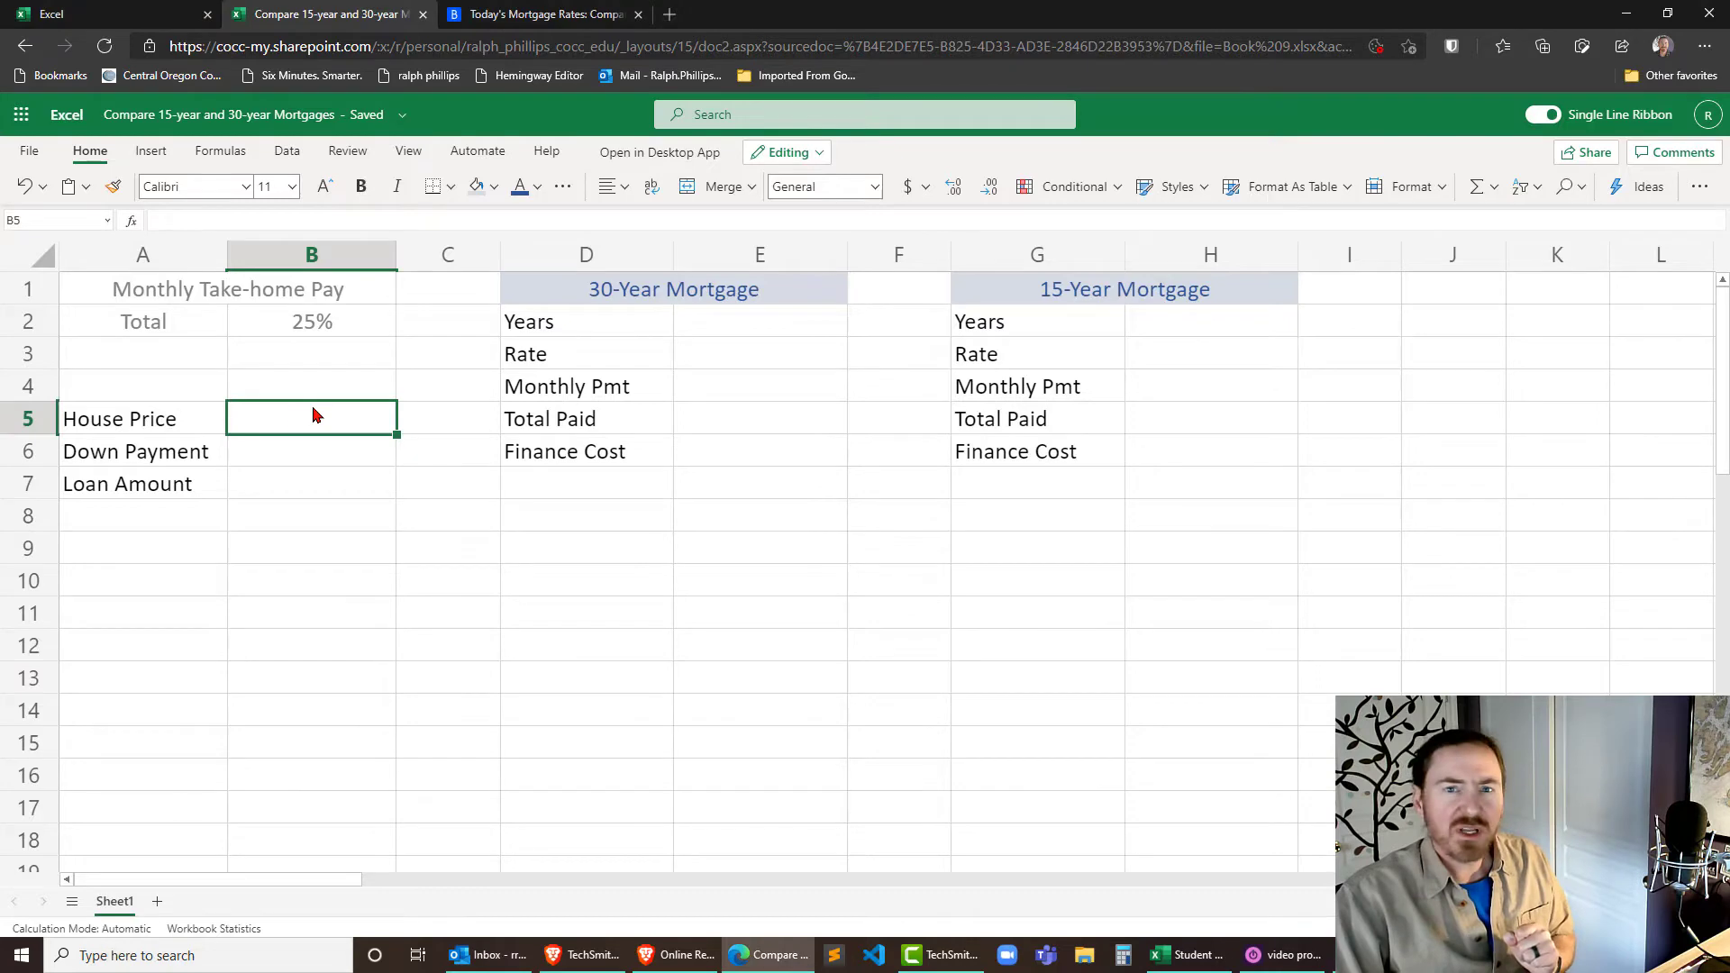
click(191, 360)
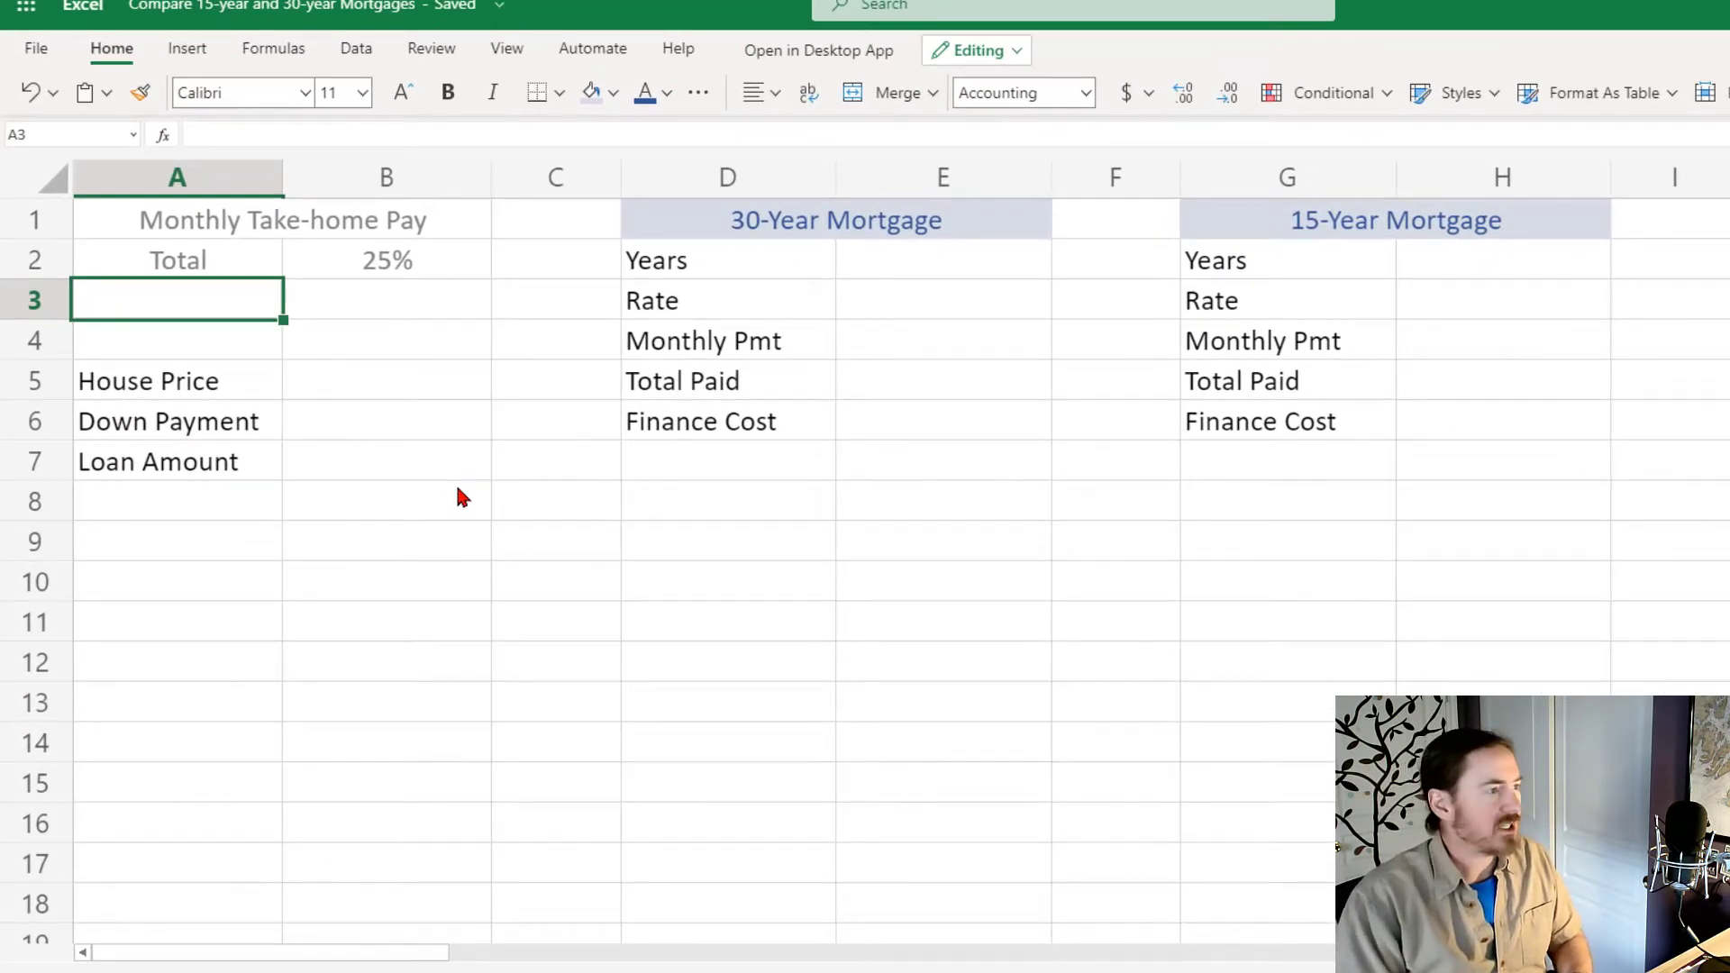
text(6000)
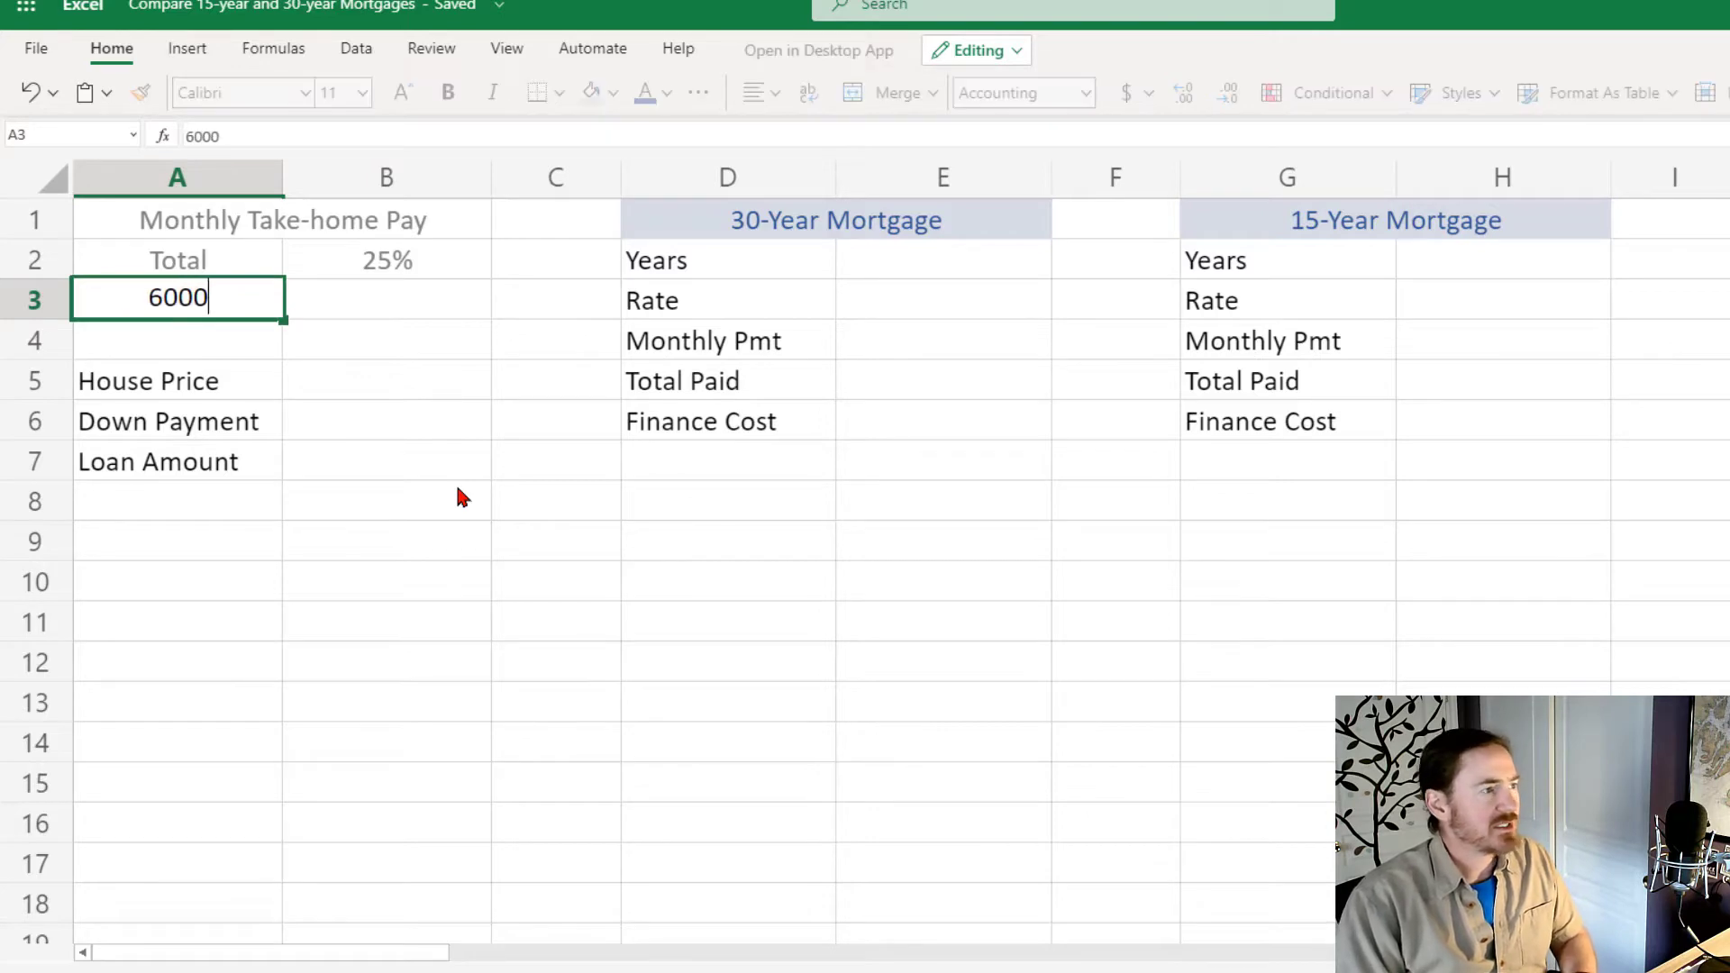
key(Tab)
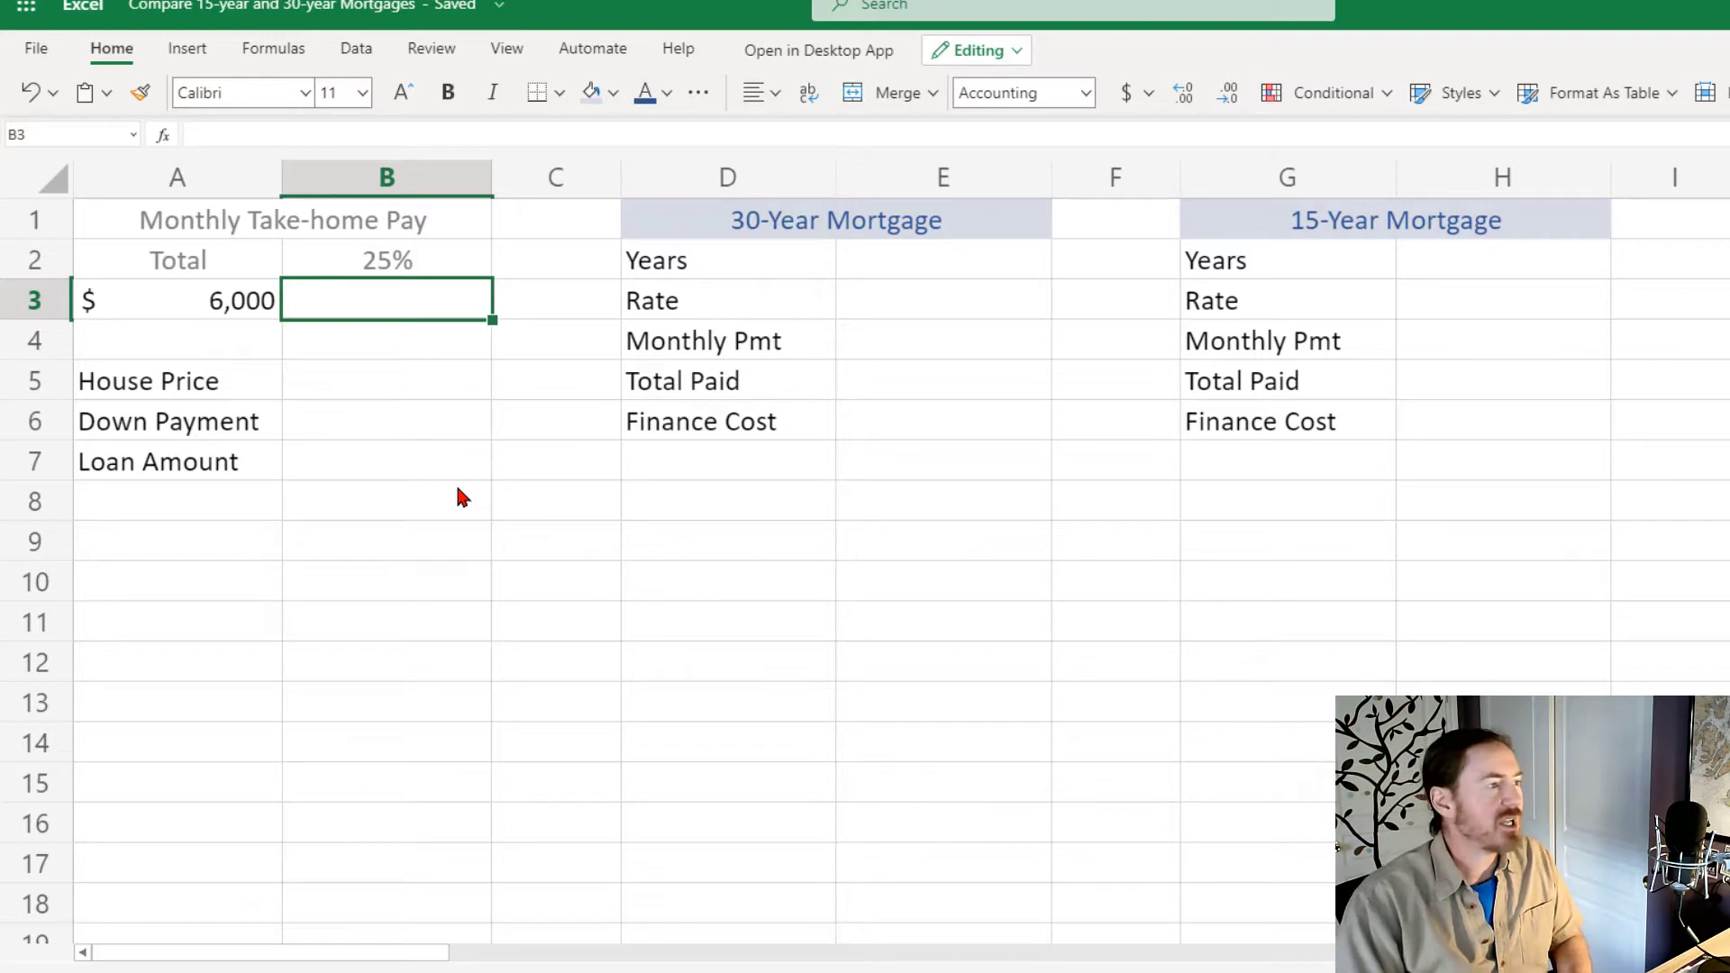
Calculate 25% of the monthly take-home pay in cell B3 with the formula =A3*.25.
key(F2)
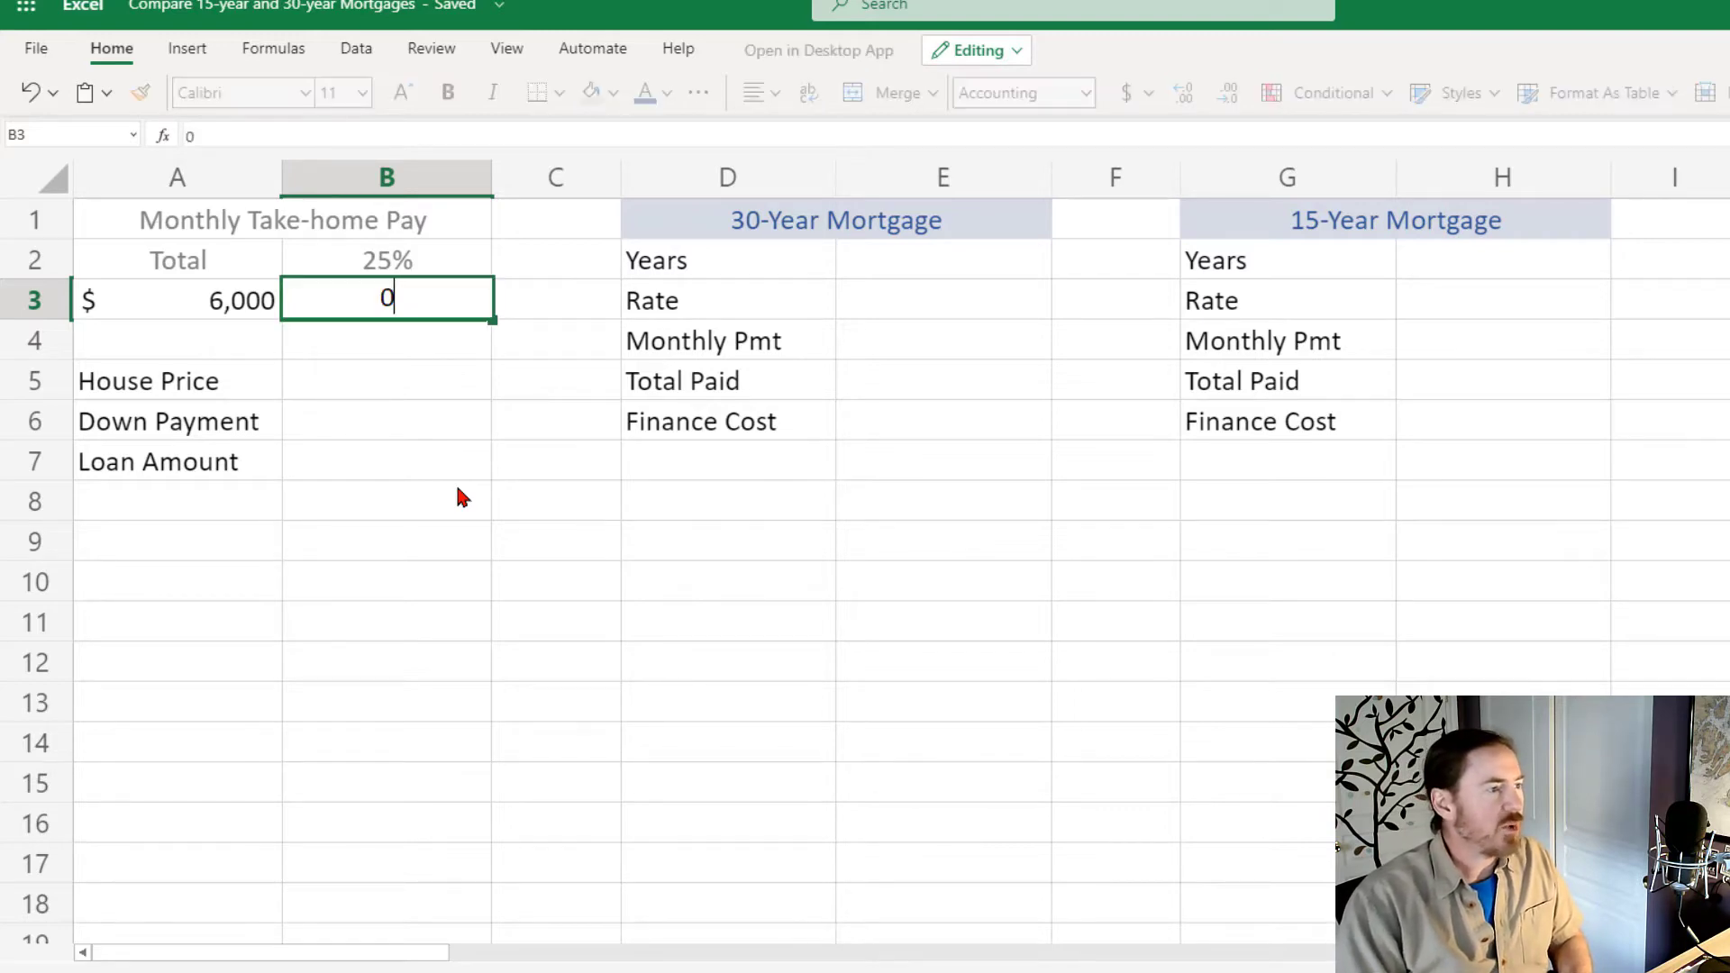
text(=)
click(186, 300)
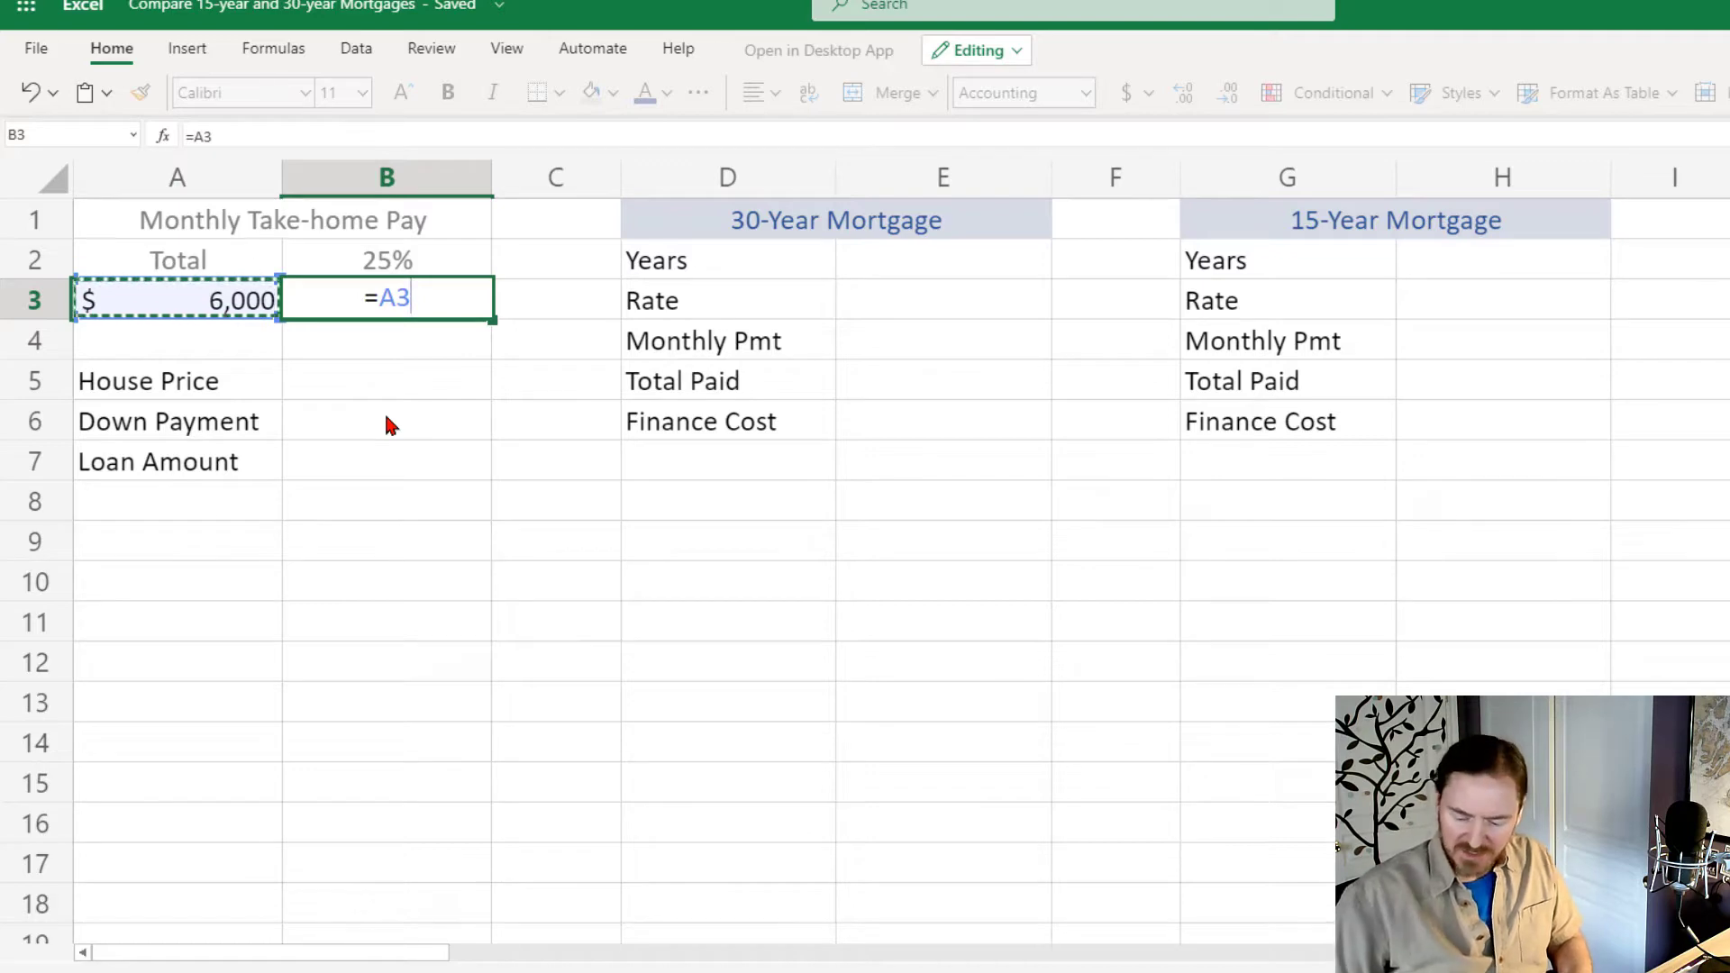
text(*)
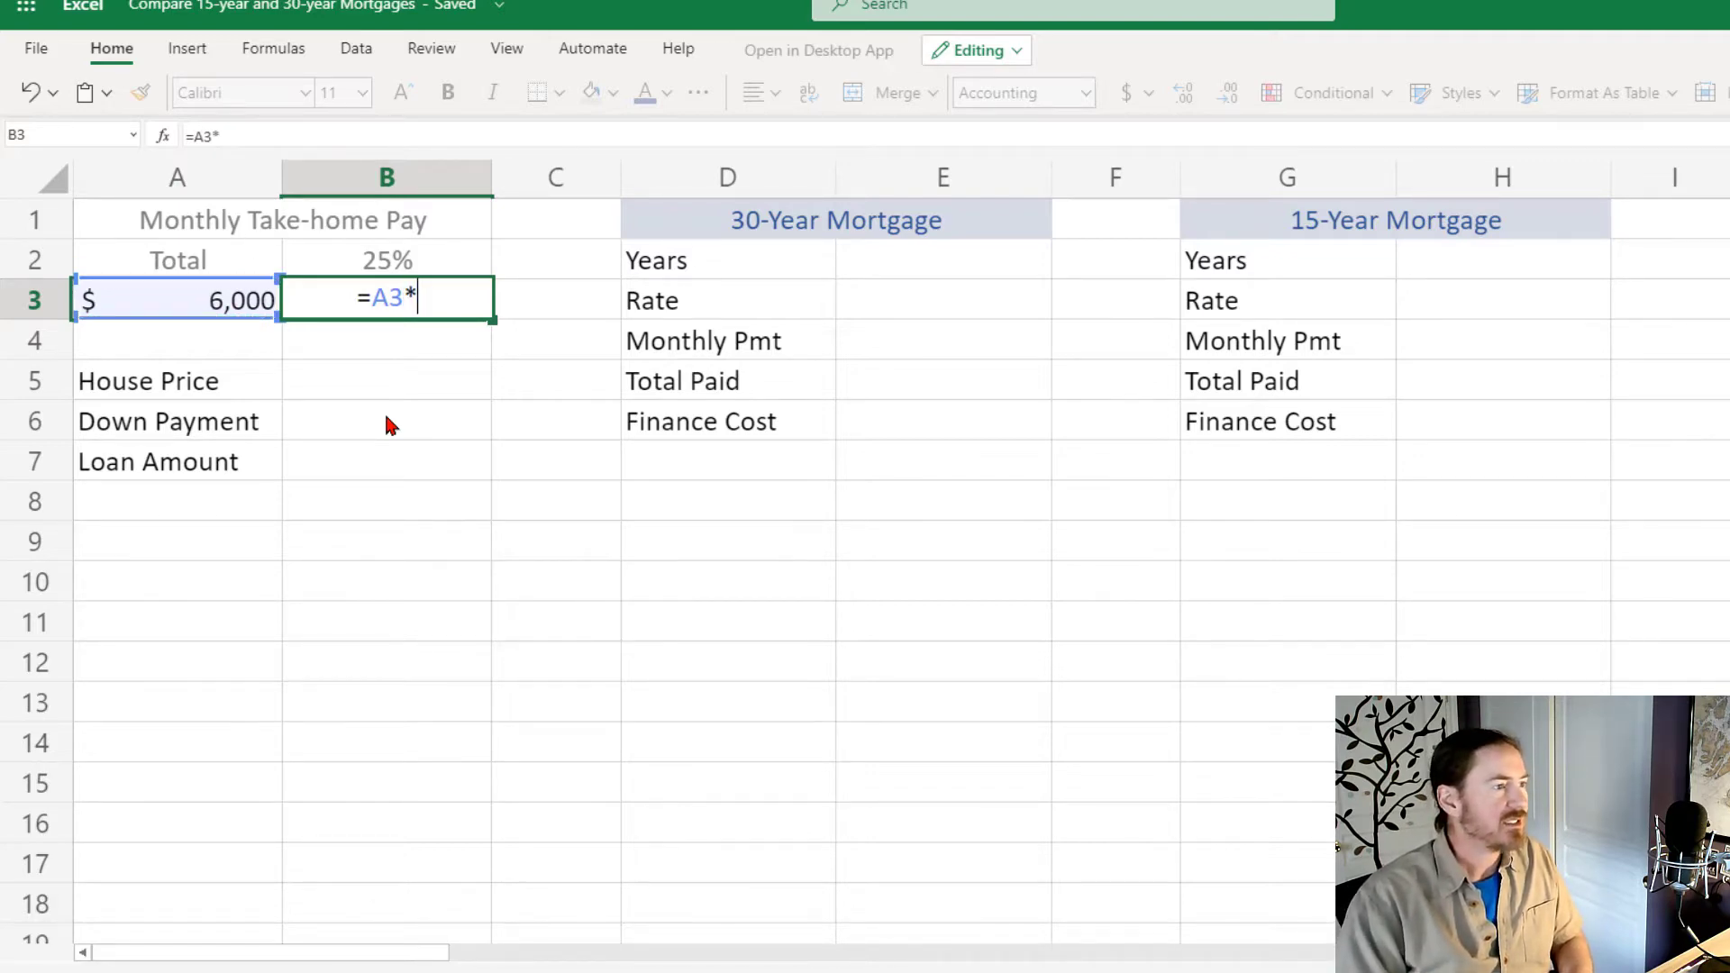
text(.25)
key(Return)
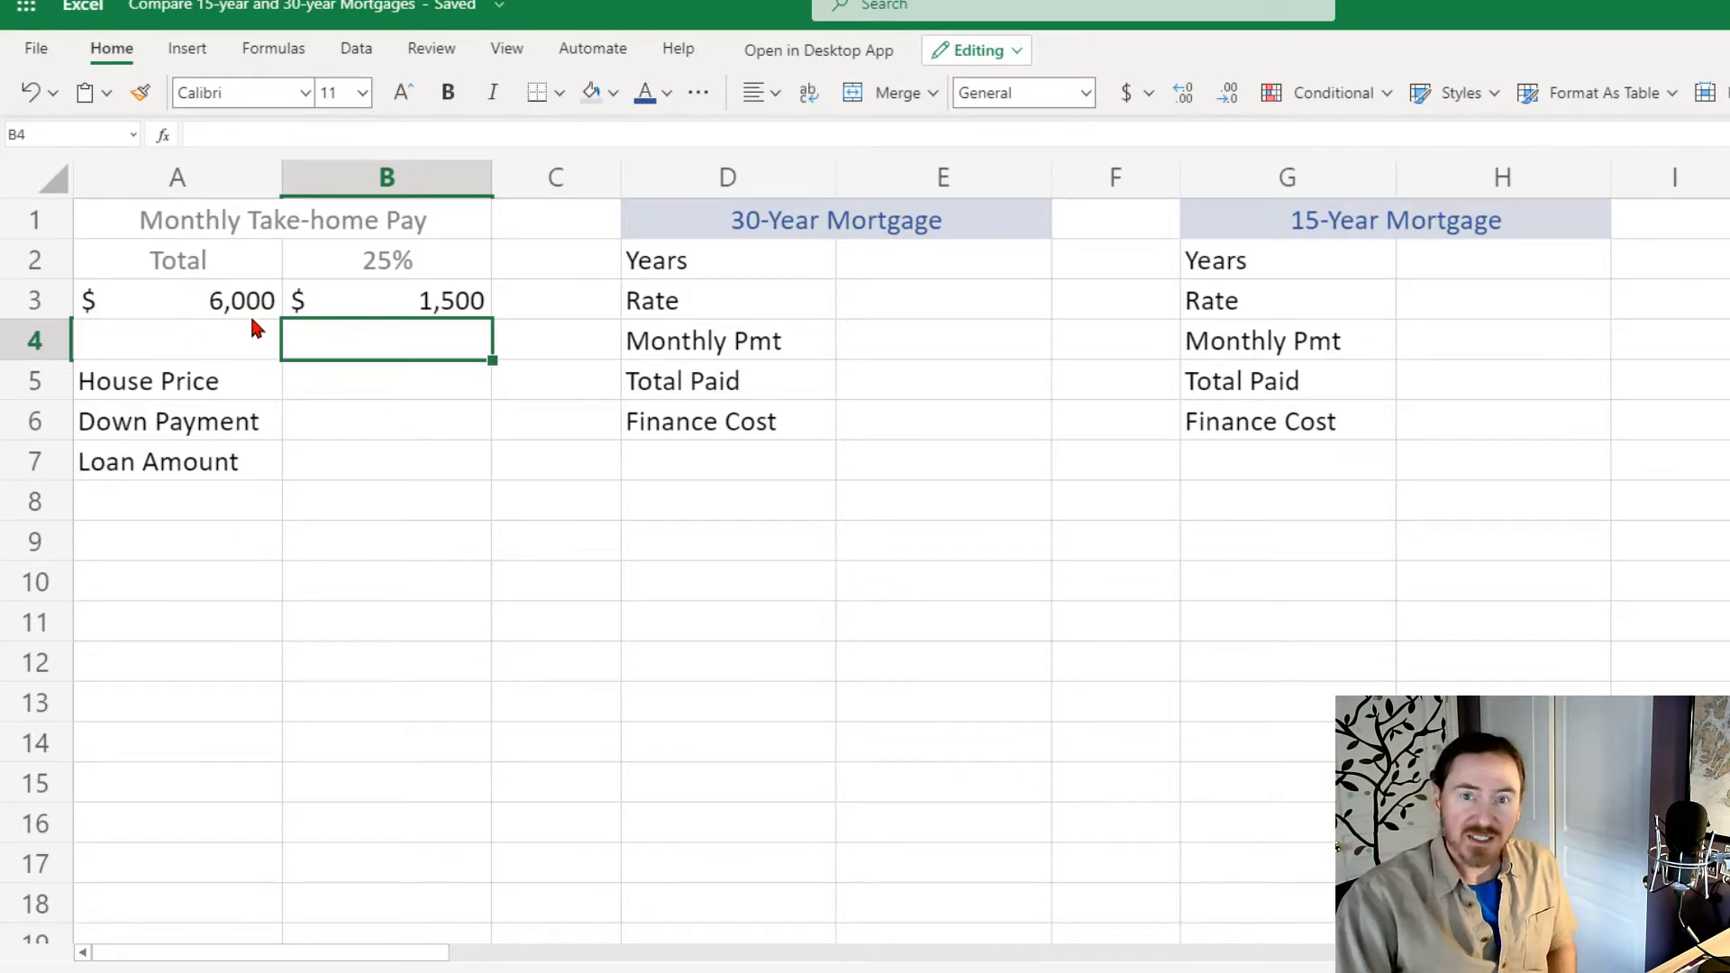
click(454, 308)
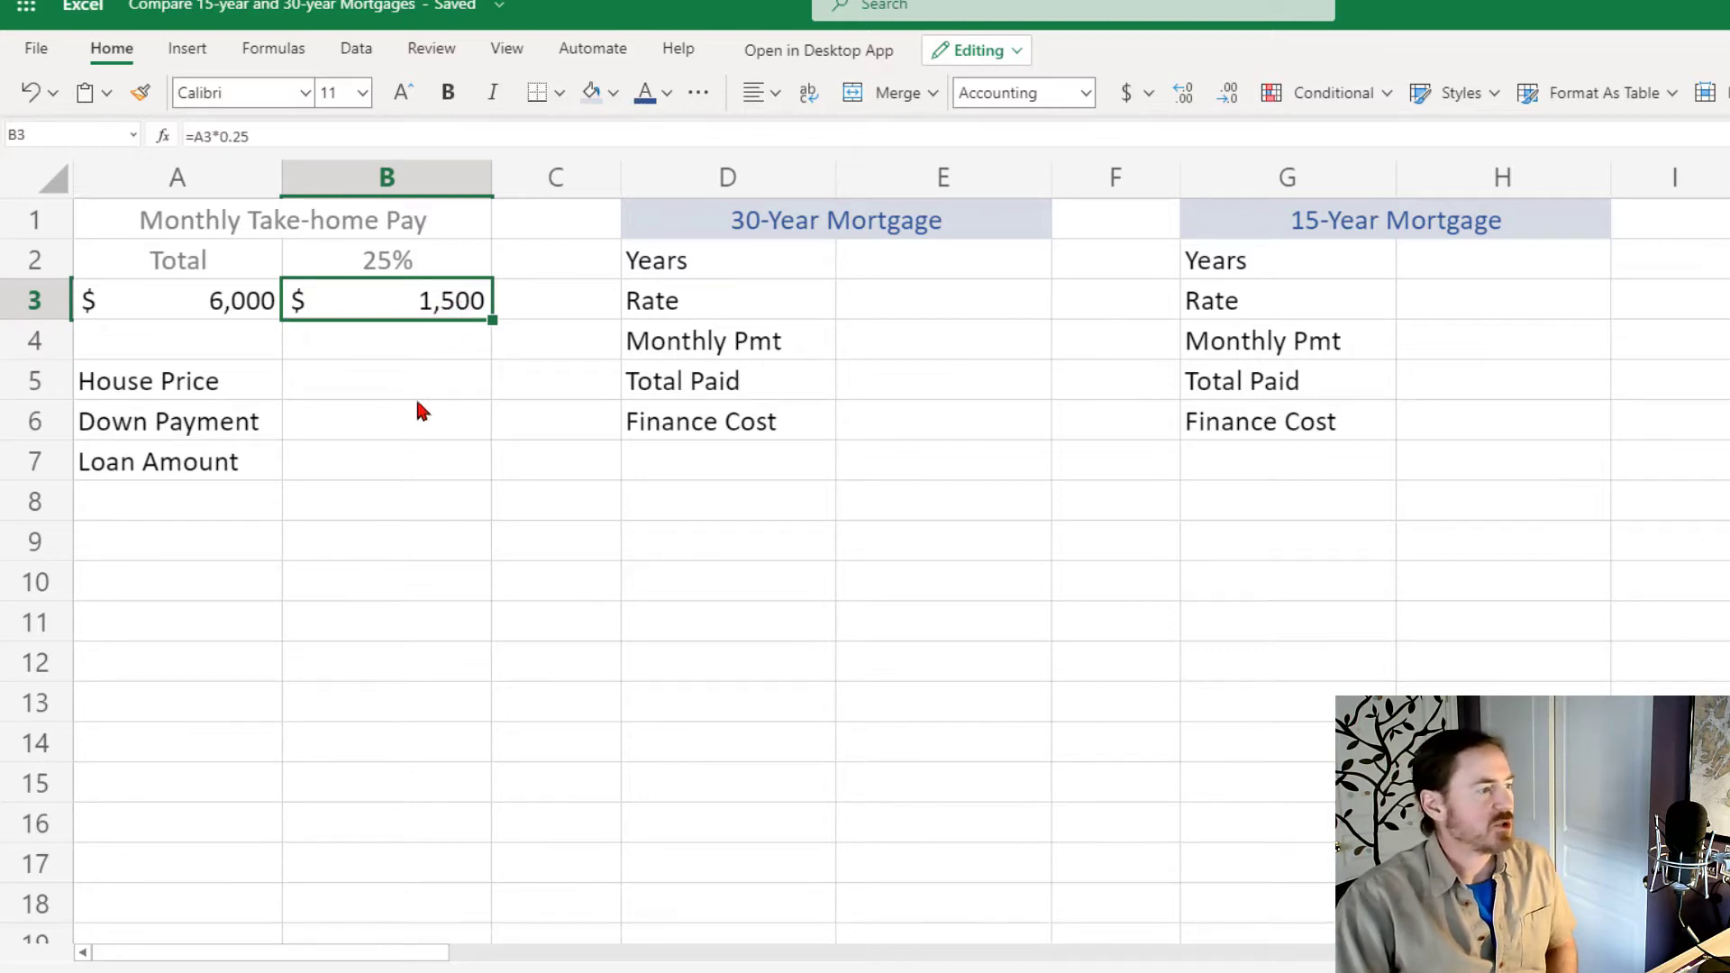
Enter a house price of 340000 in B5 and a down payment of 60000 in B6.
click(385, 464)
click(382, 382)
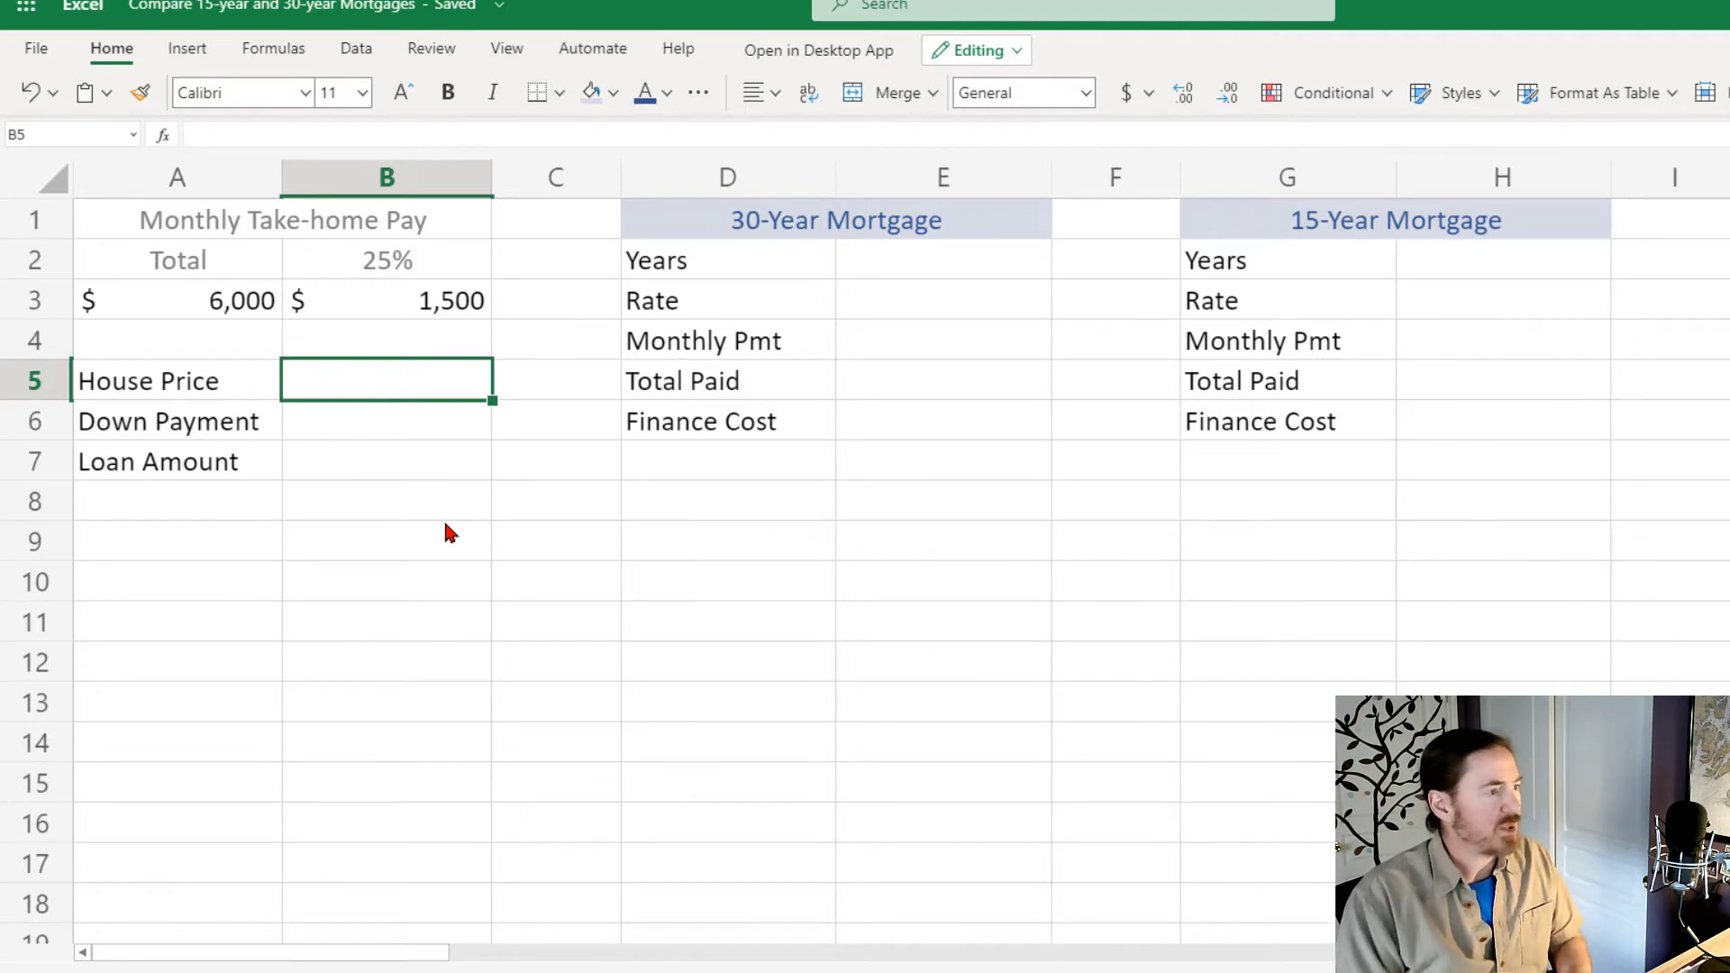
text(340000)
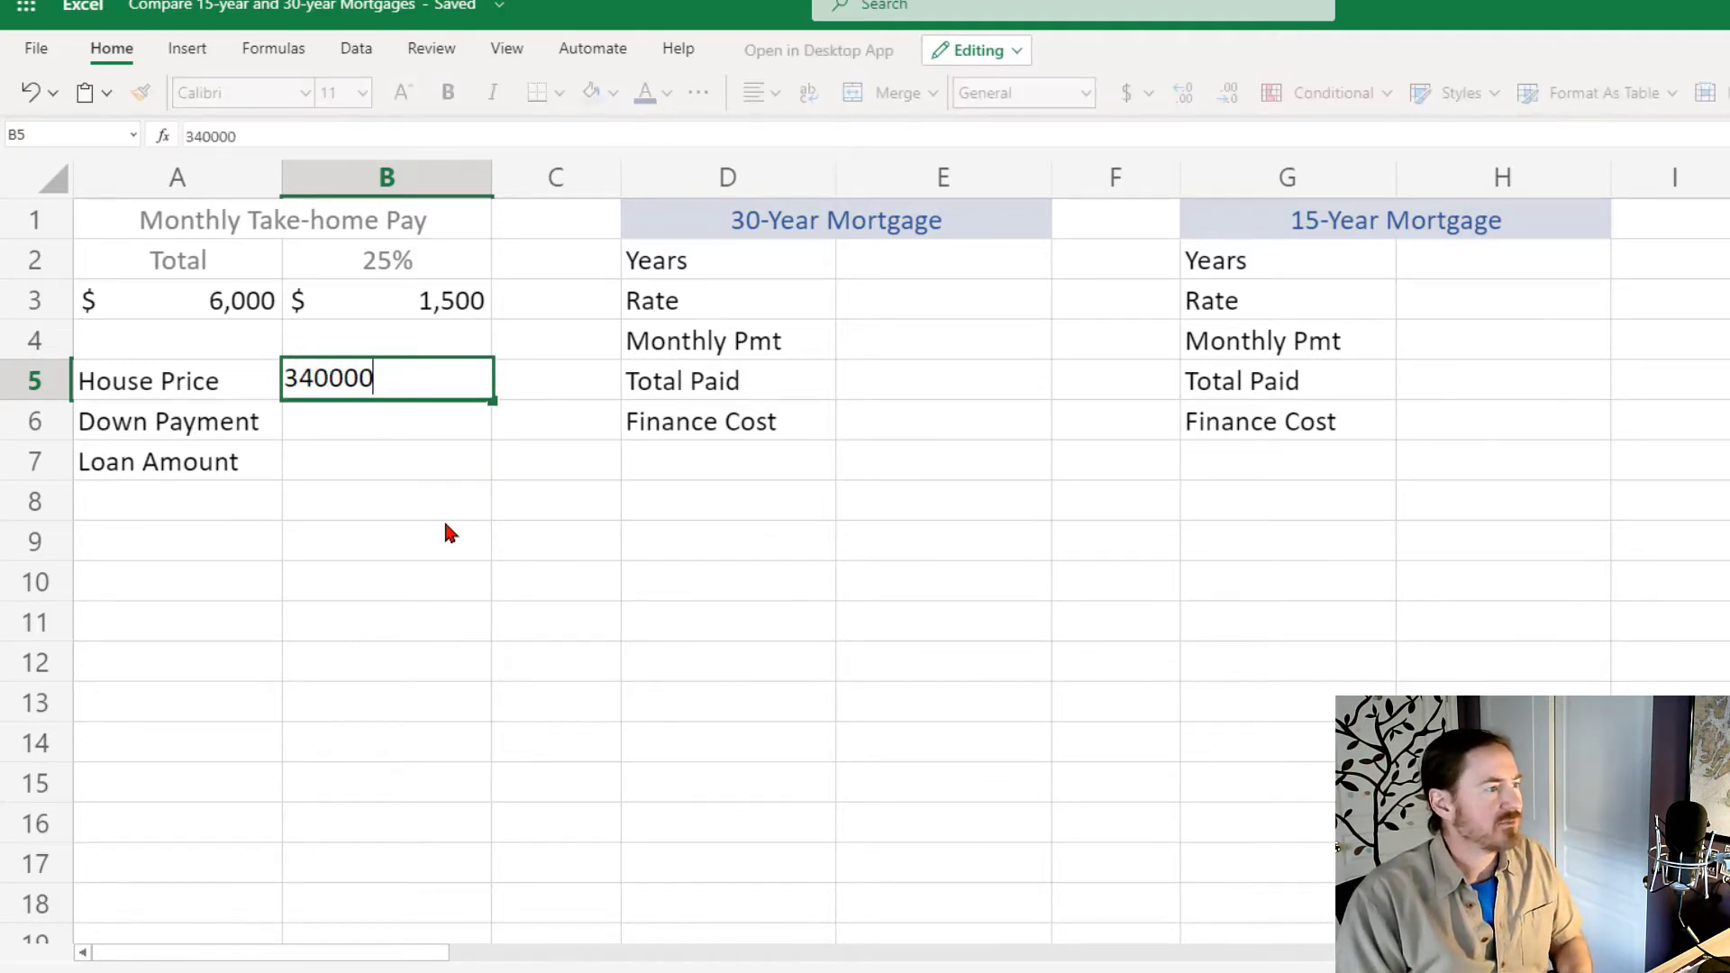
key(Return)
text(60000)
key(Return)
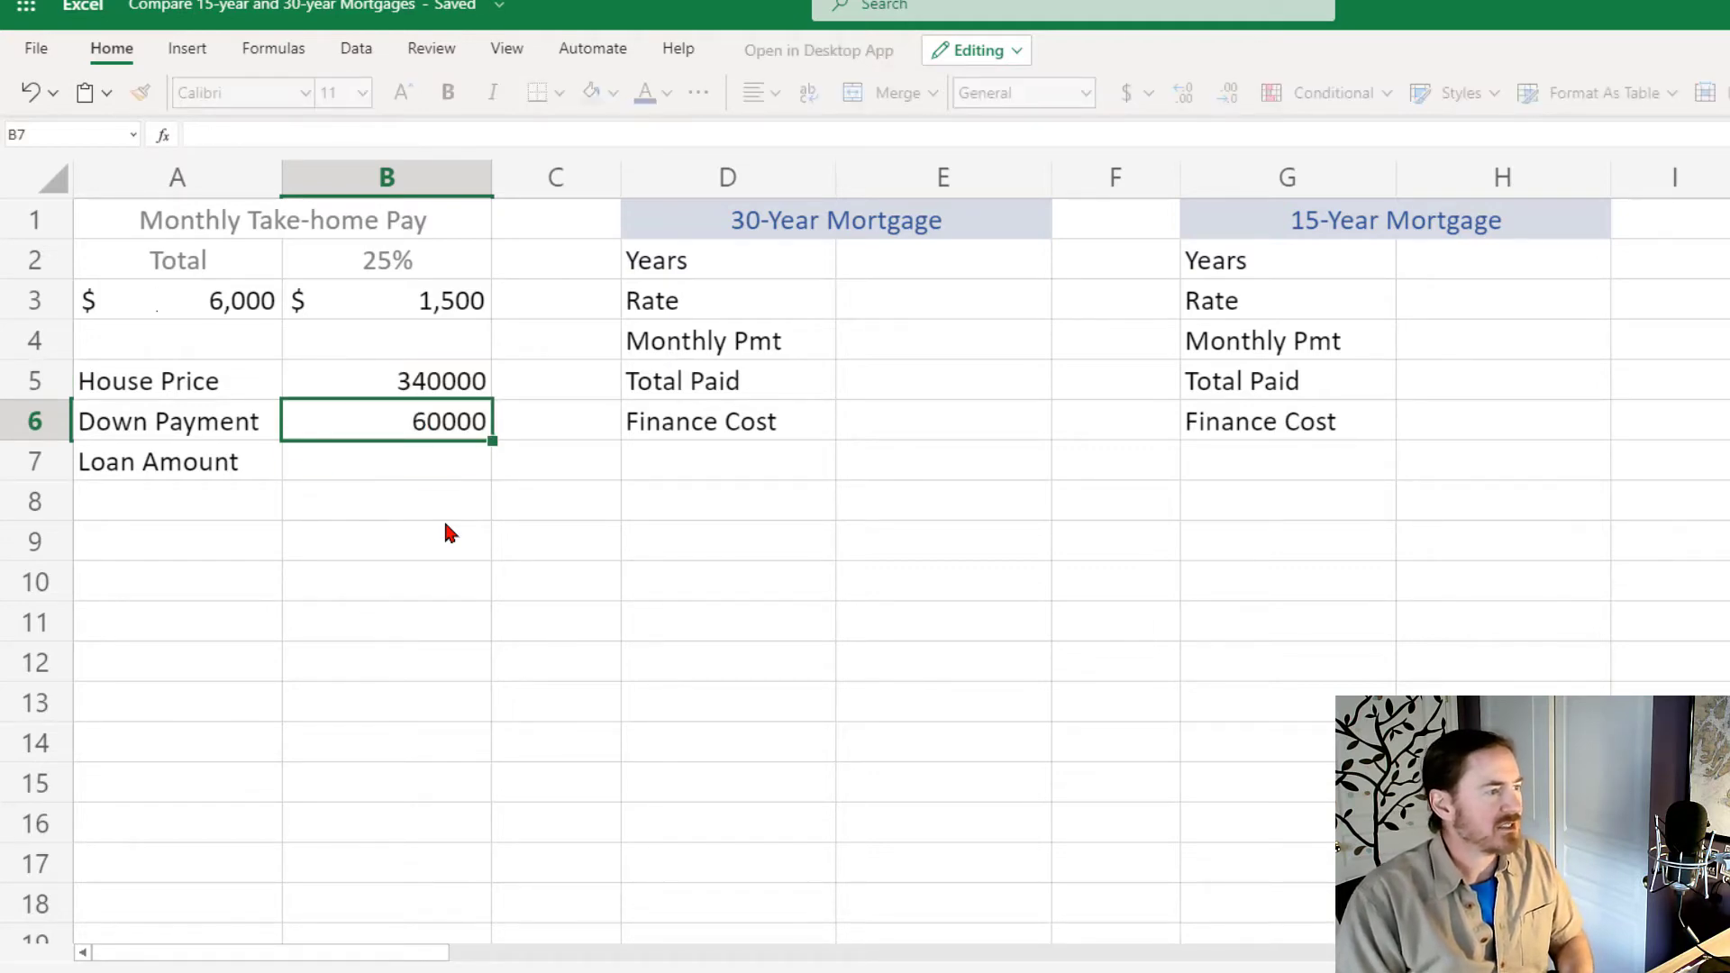
Calculate the loan amount in B7 as house price minus down payment with the formula =B5-B6.
text(=)
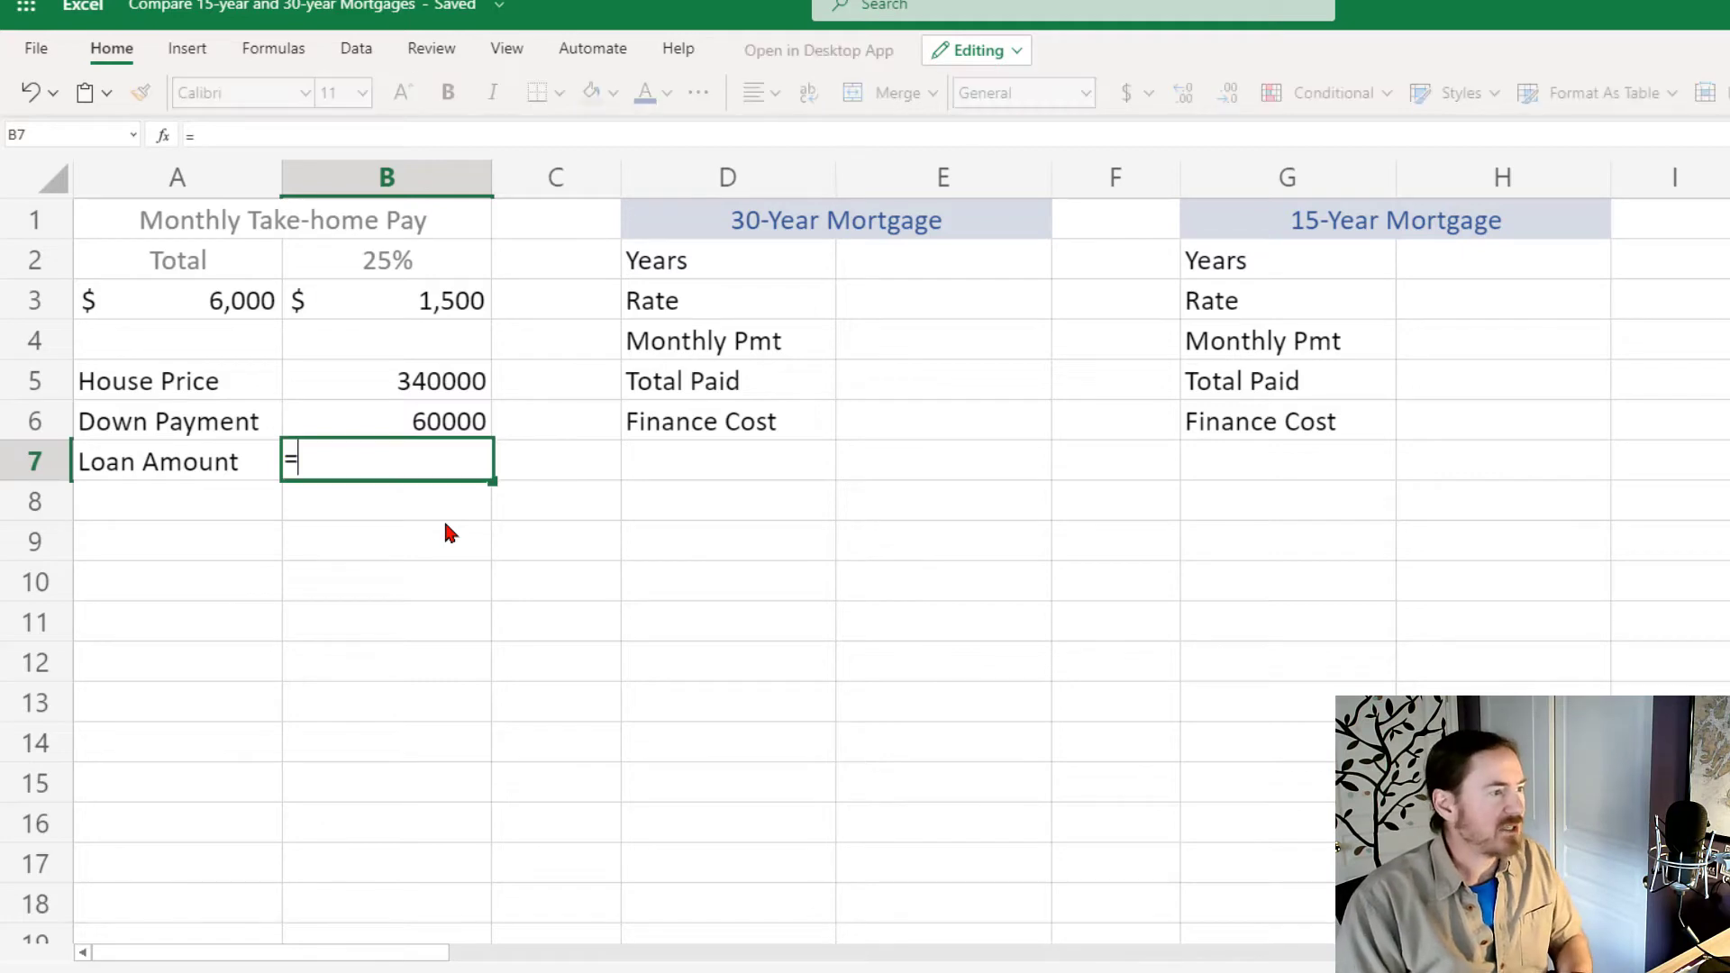
click(461, 396)
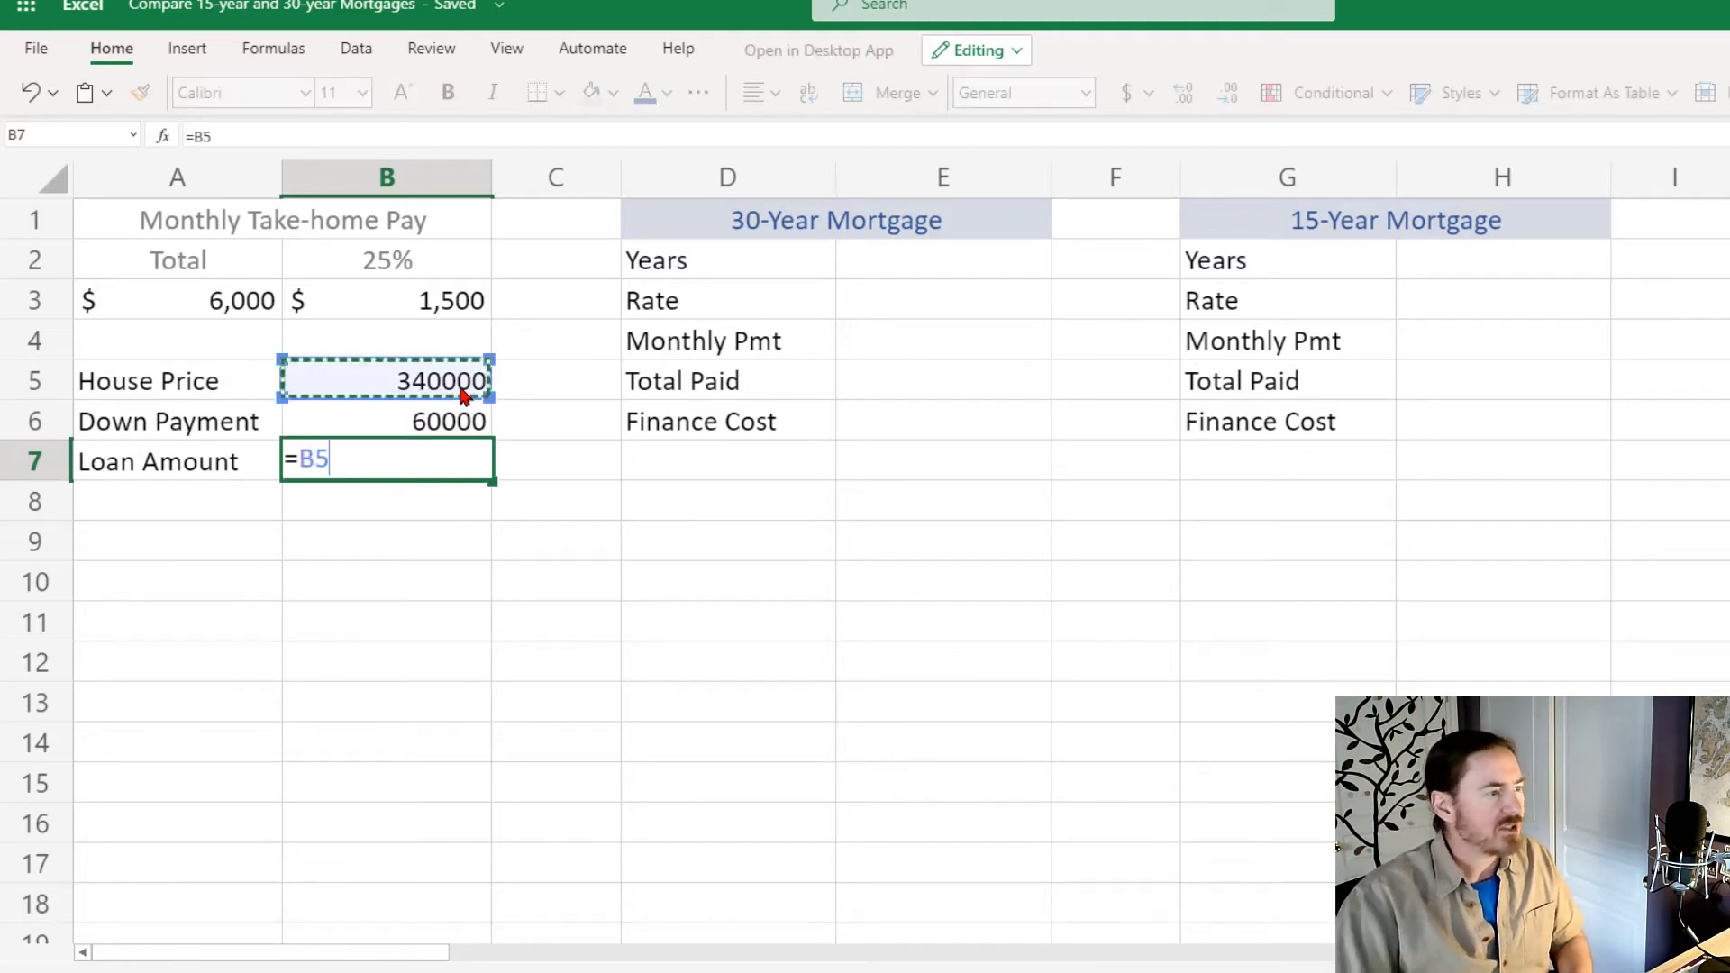
text(-)
click(410, 429)
key(Return)
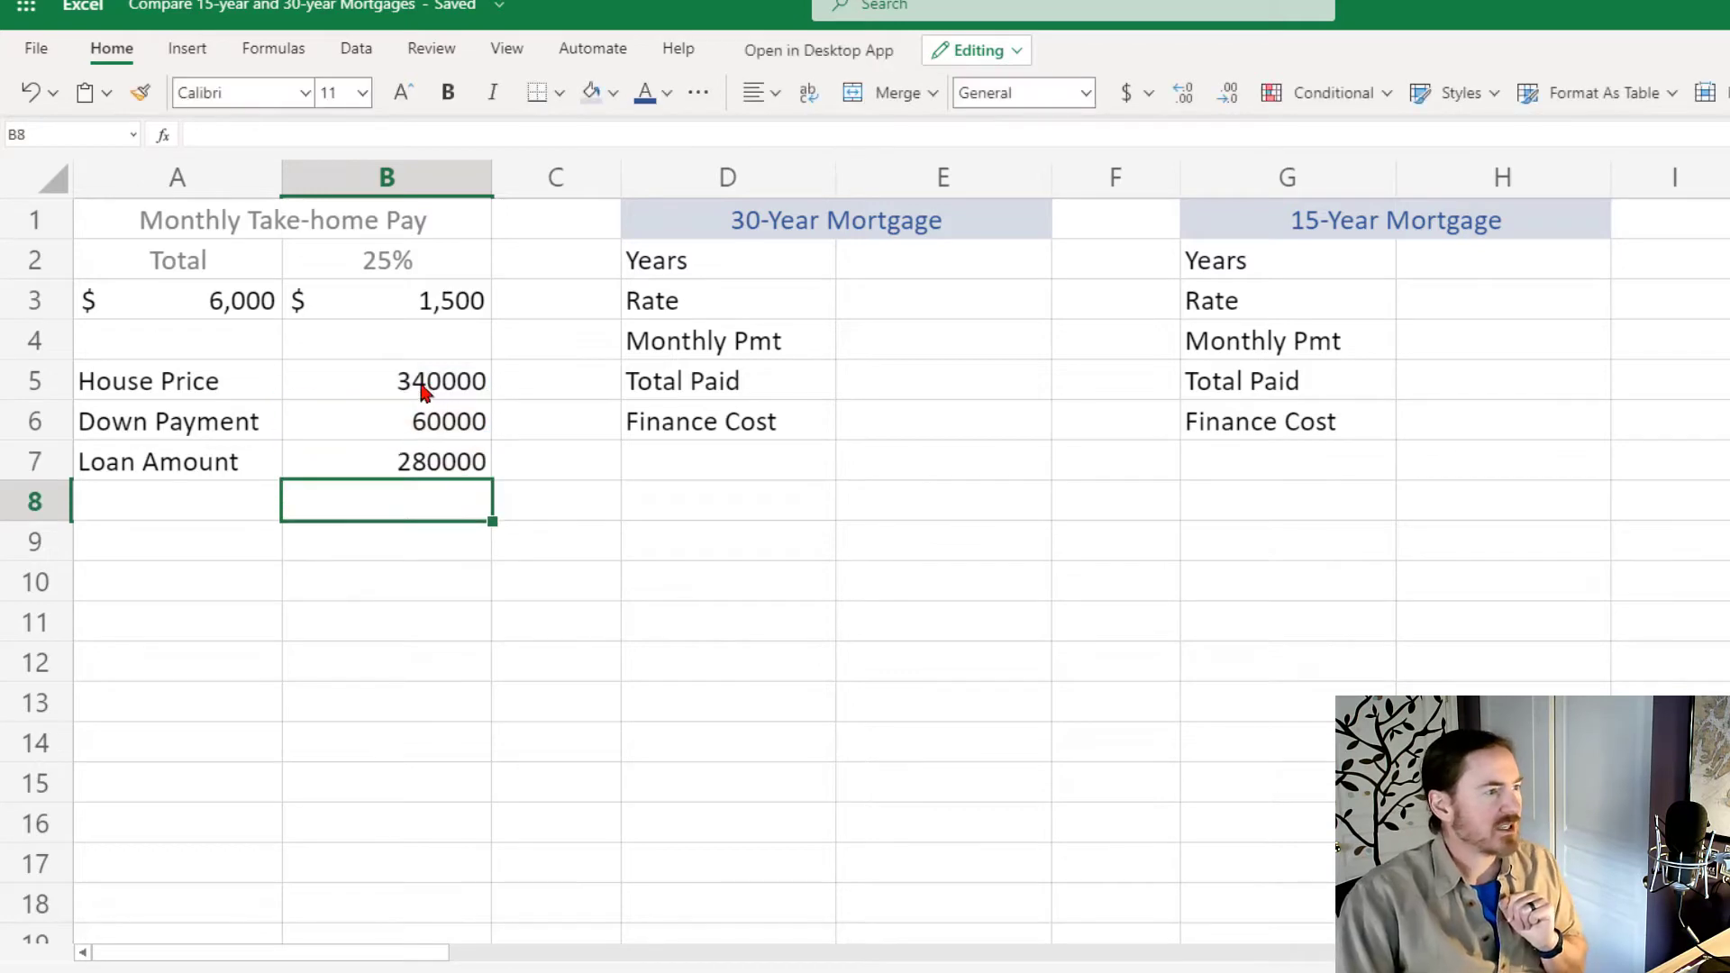
Format the house price, down payment and loan amount in B5:B7 as dollar accounting values without decimals.
drag(424, 386, 425, 456)
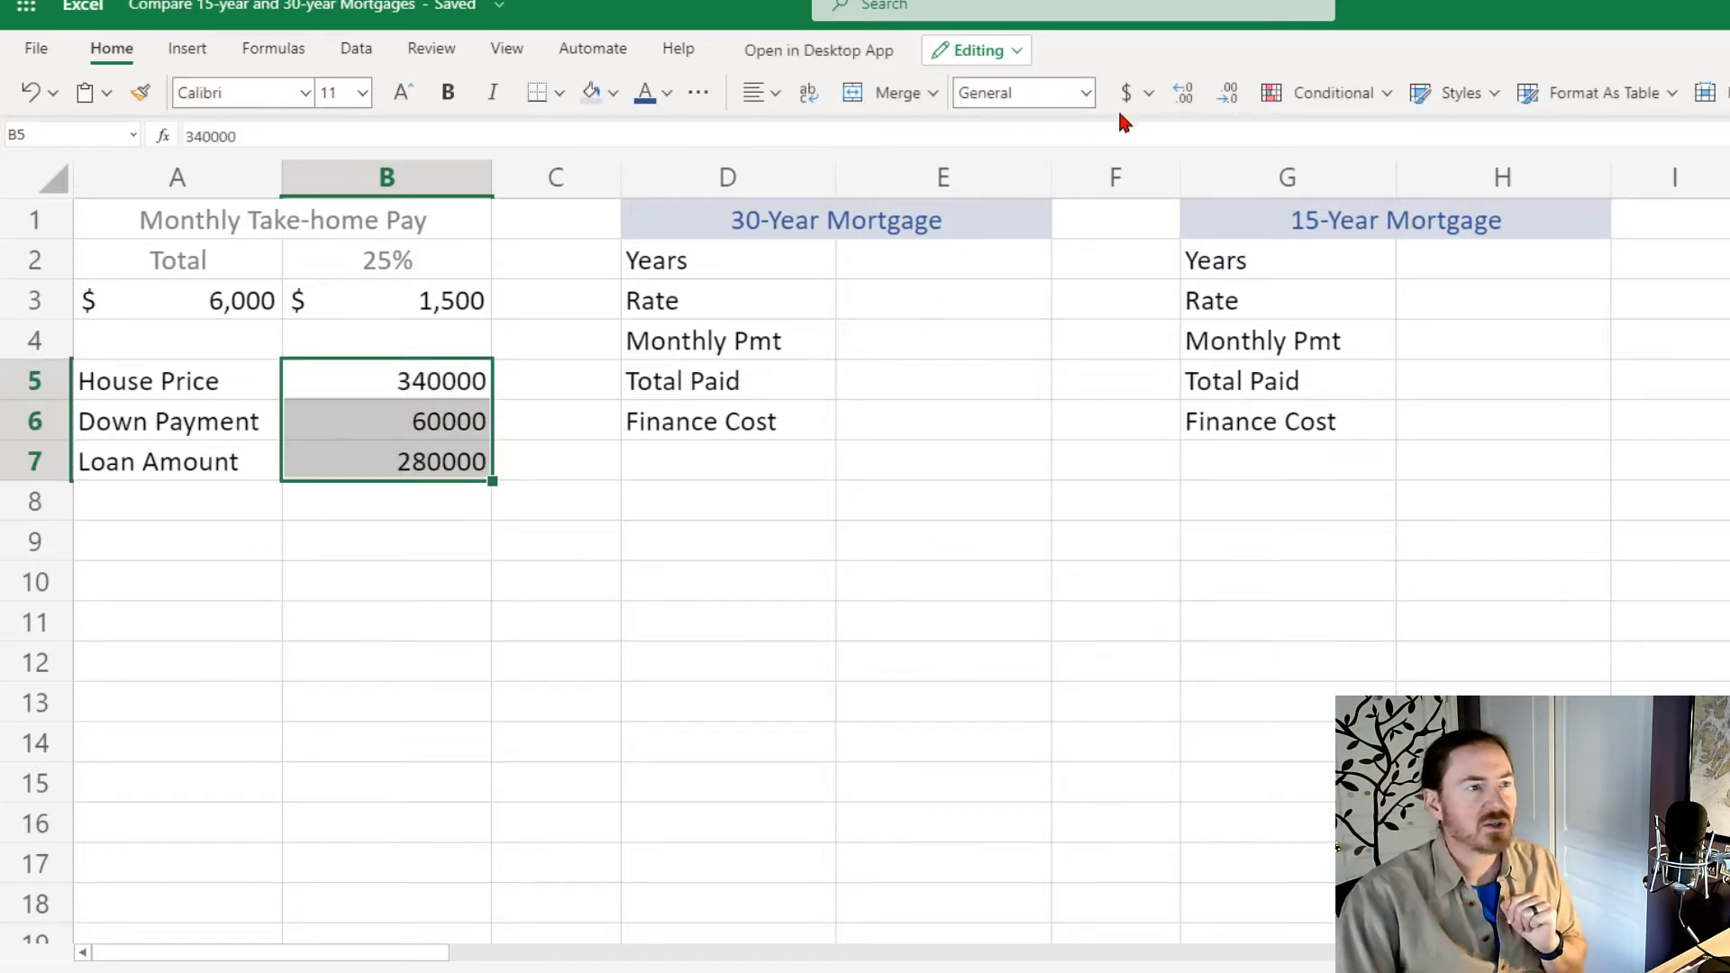
click(1144, 94)
click(1204, 149)
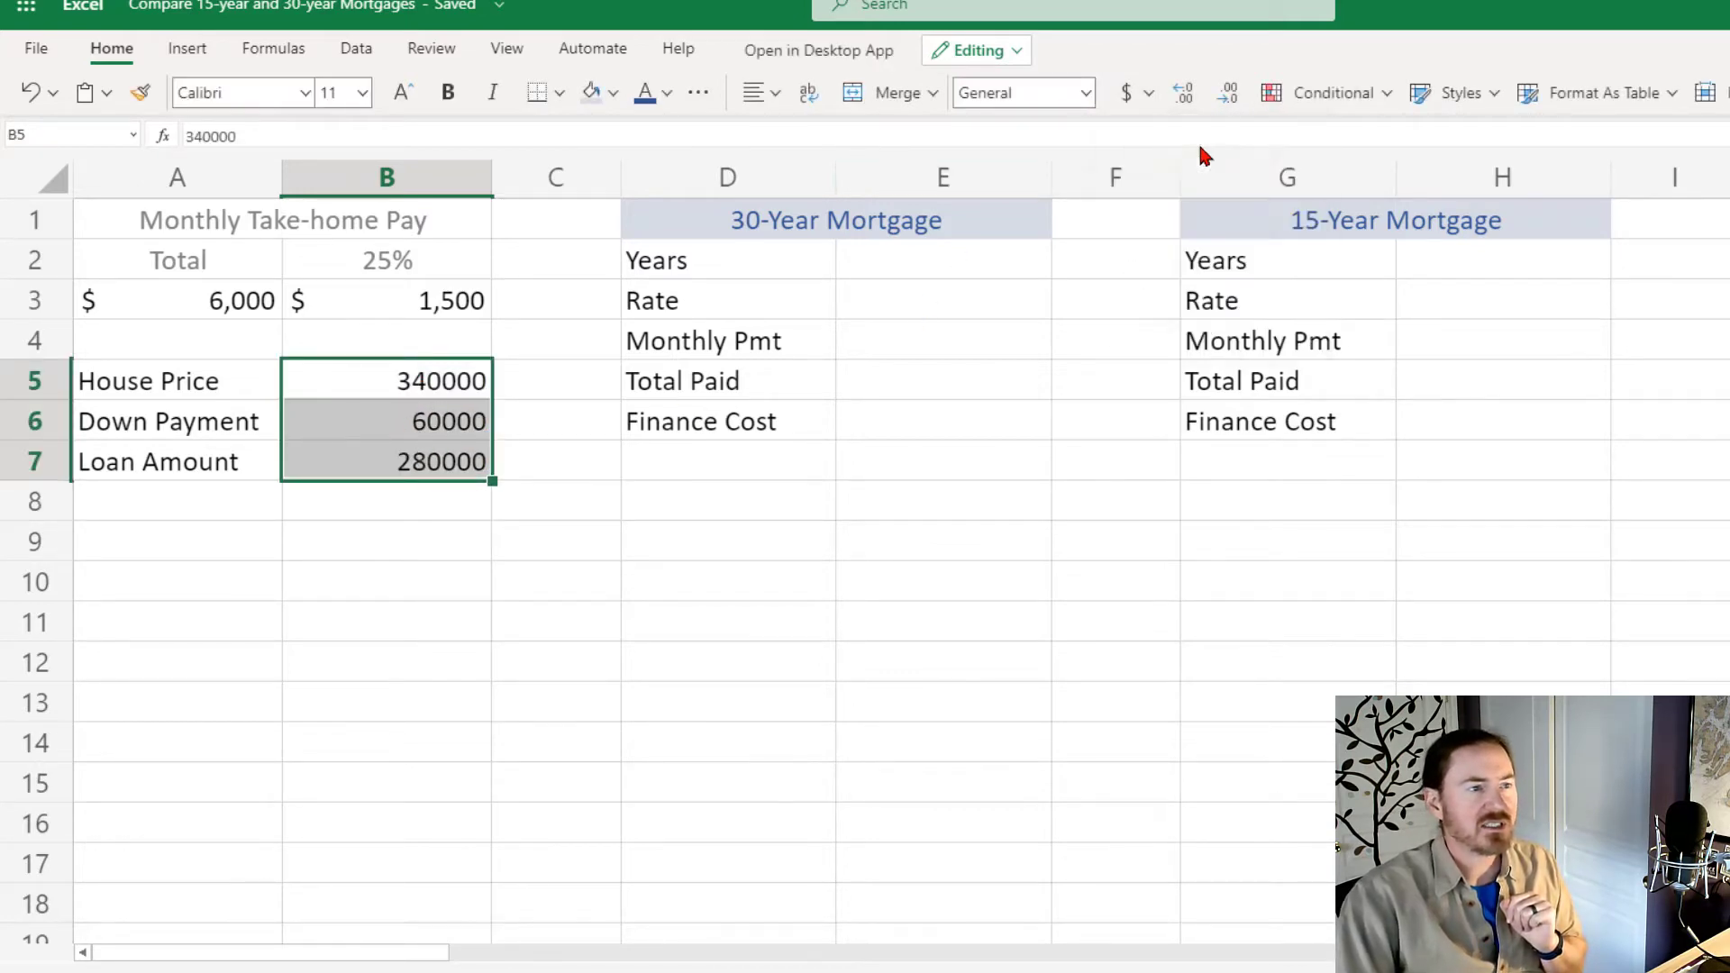
click(1236, 98)
click(1240, 101)
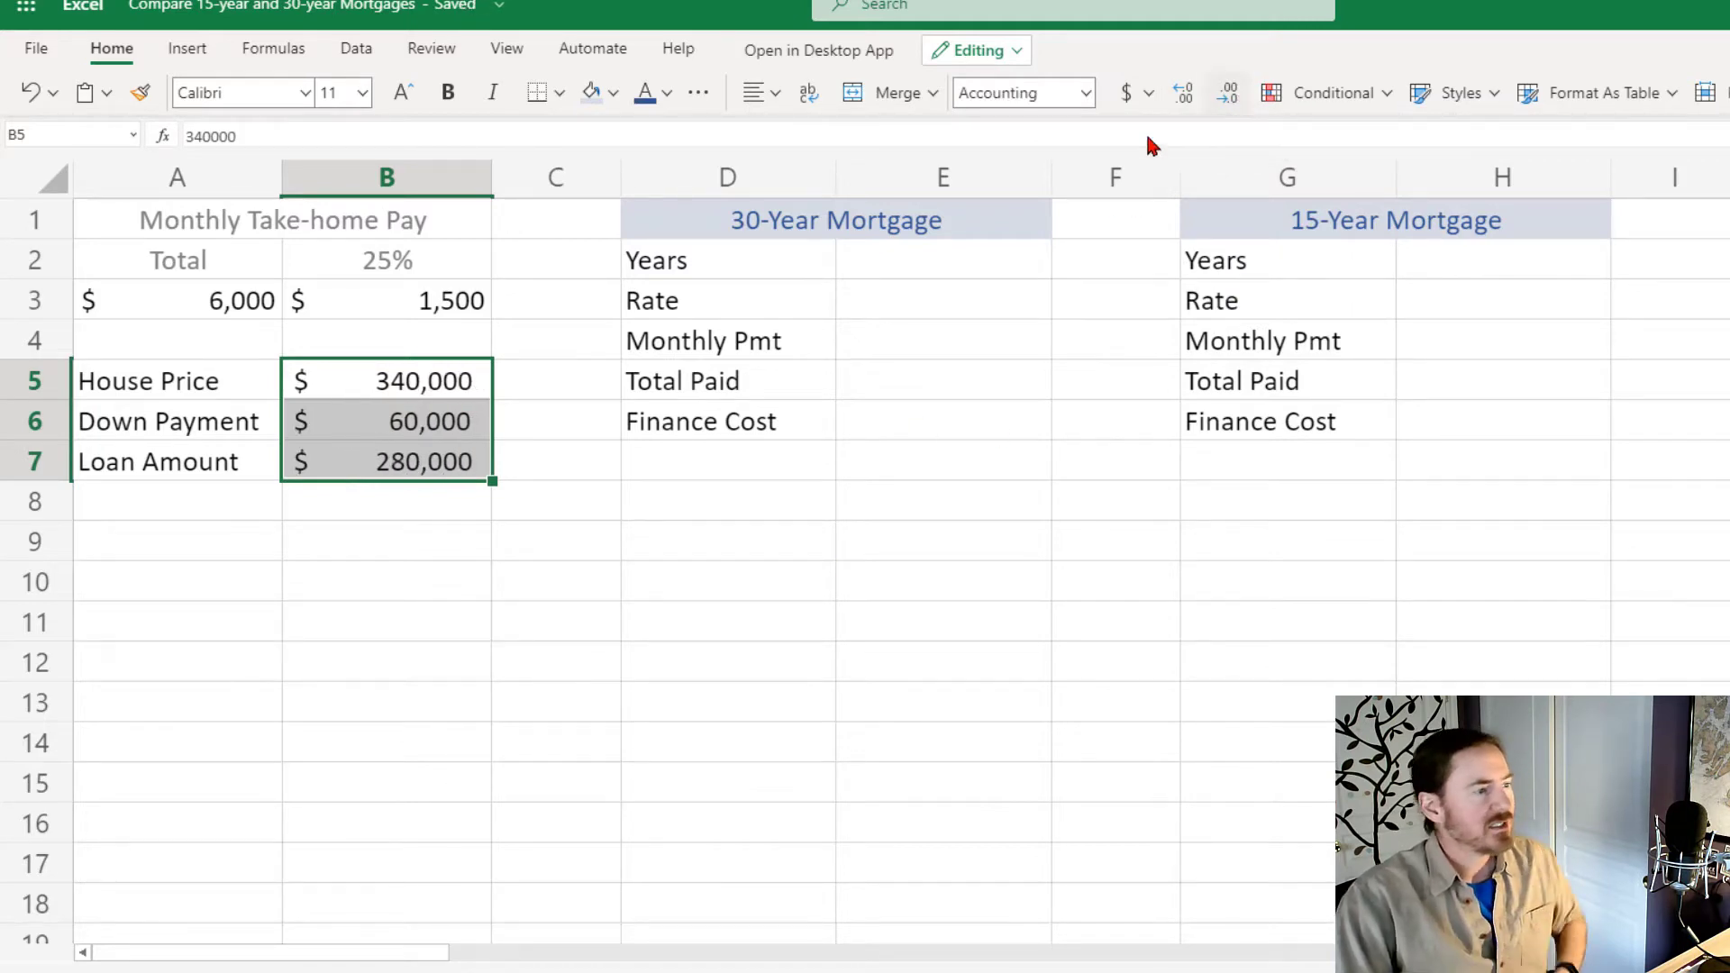
click(465, 537)
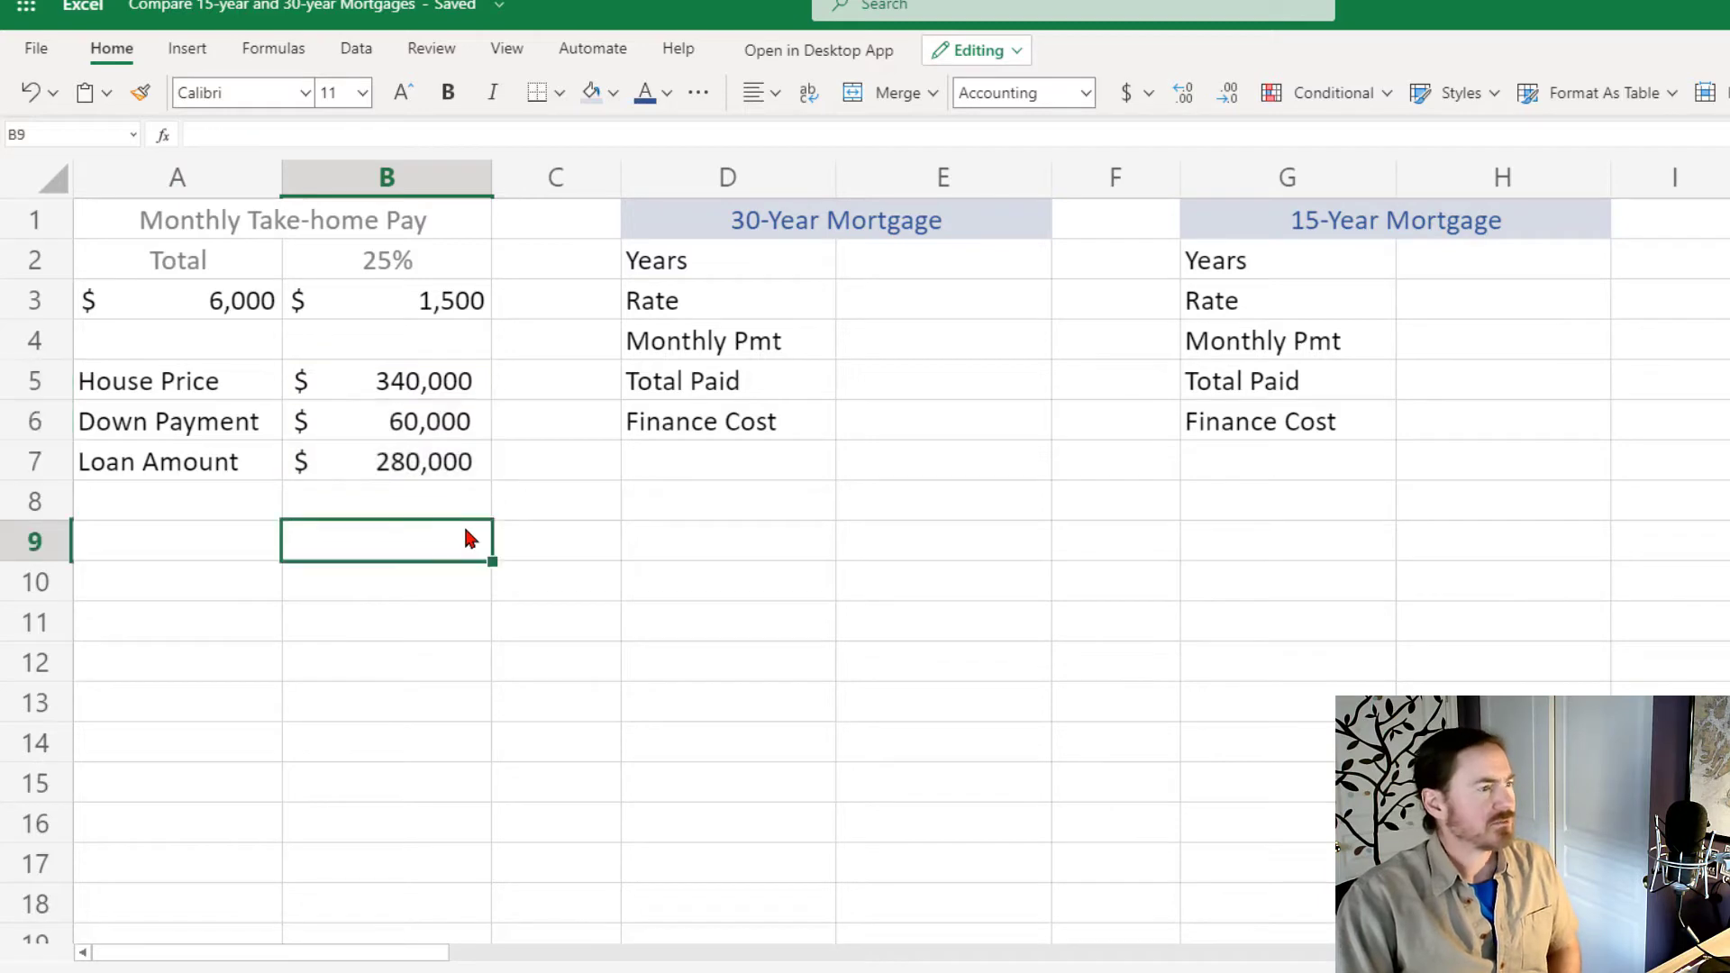
click(417, 474)
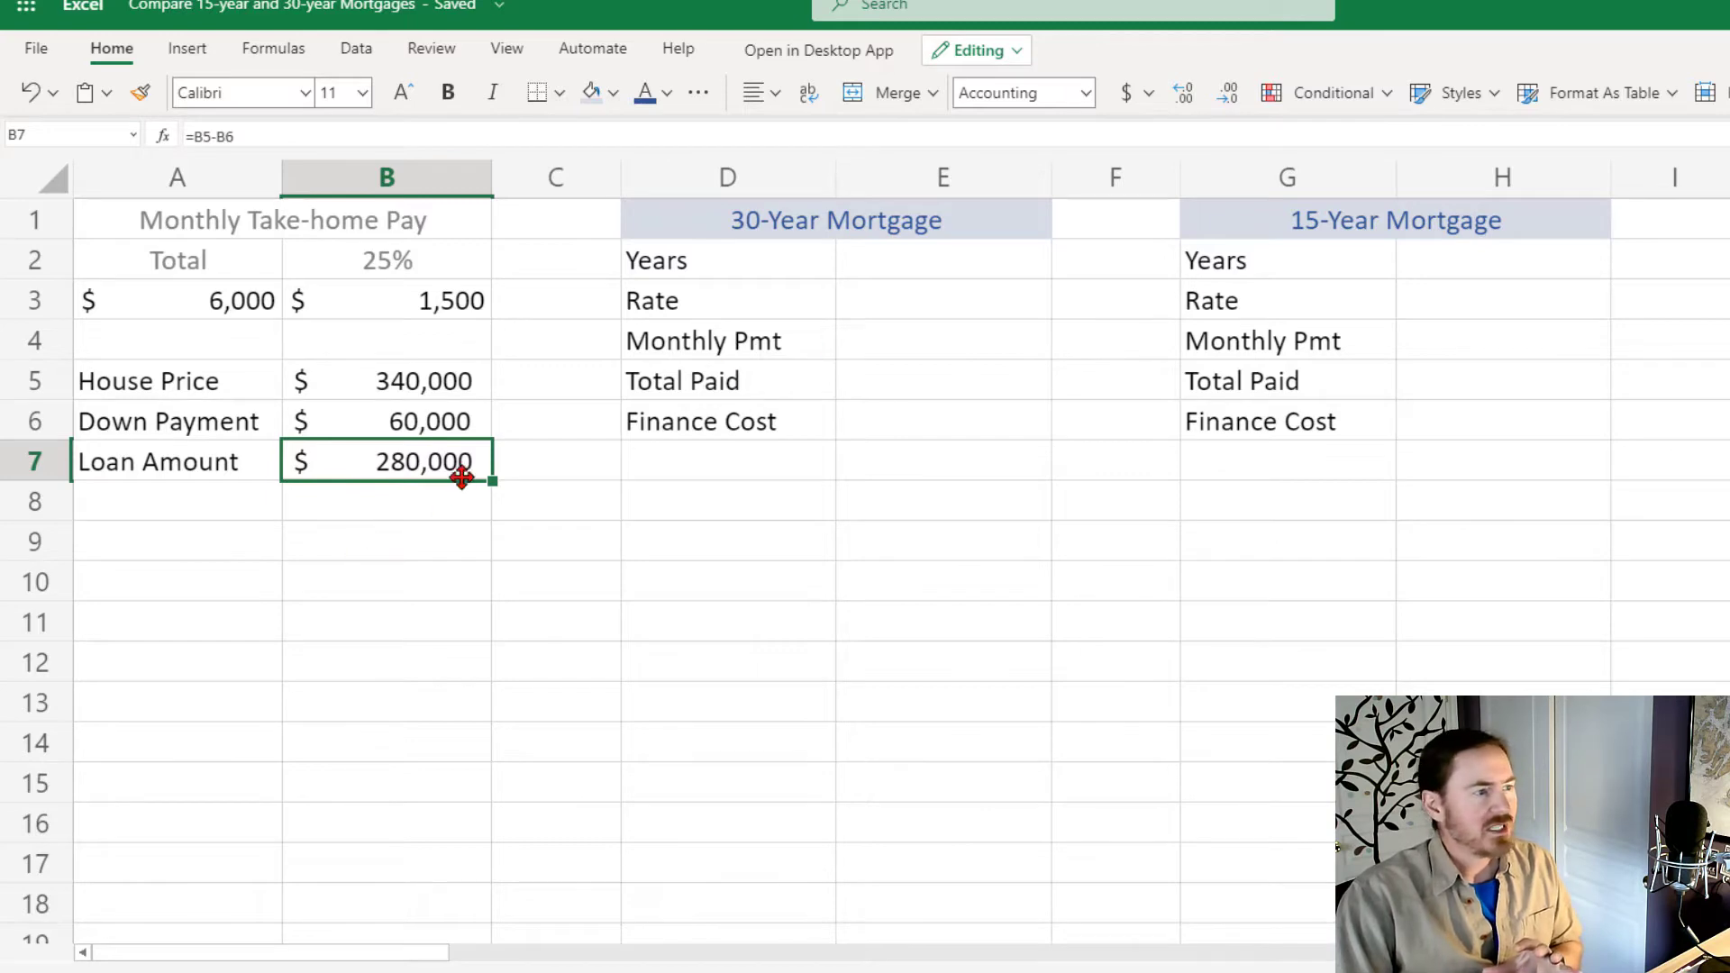
Enter the loan terms in years: 30 in E2 for the 30-year mortgage and 15 in H2 for the 15-year mortgage.
click(938, 305)
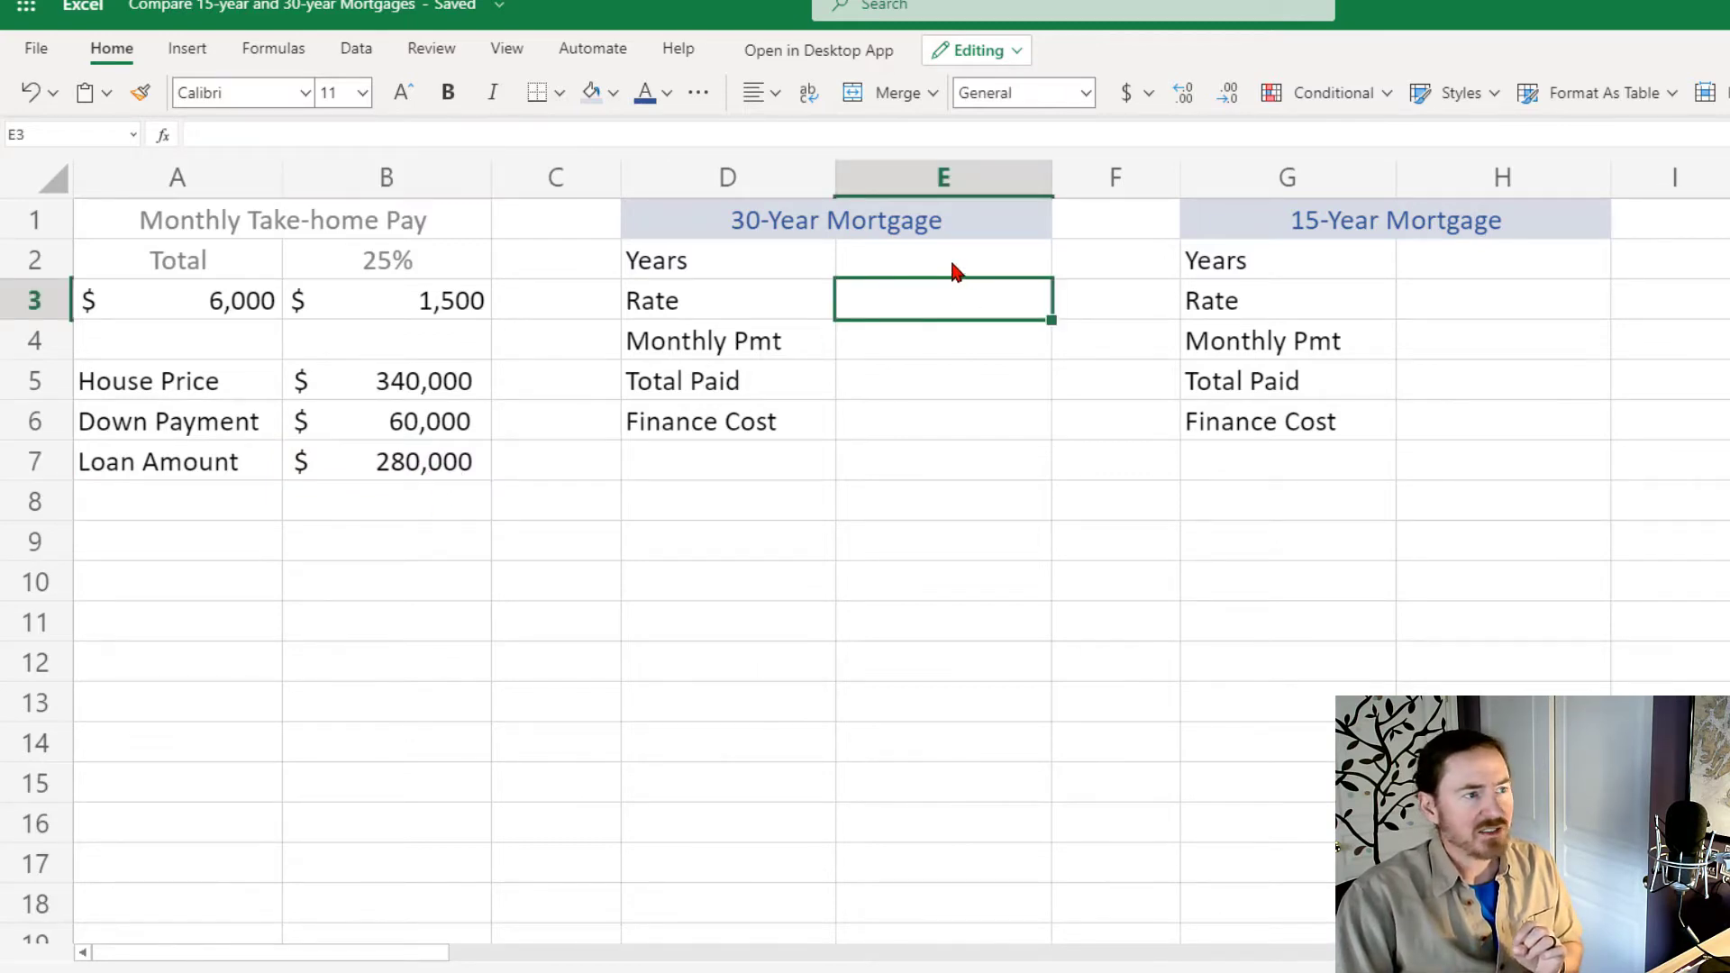
click(953, 269)
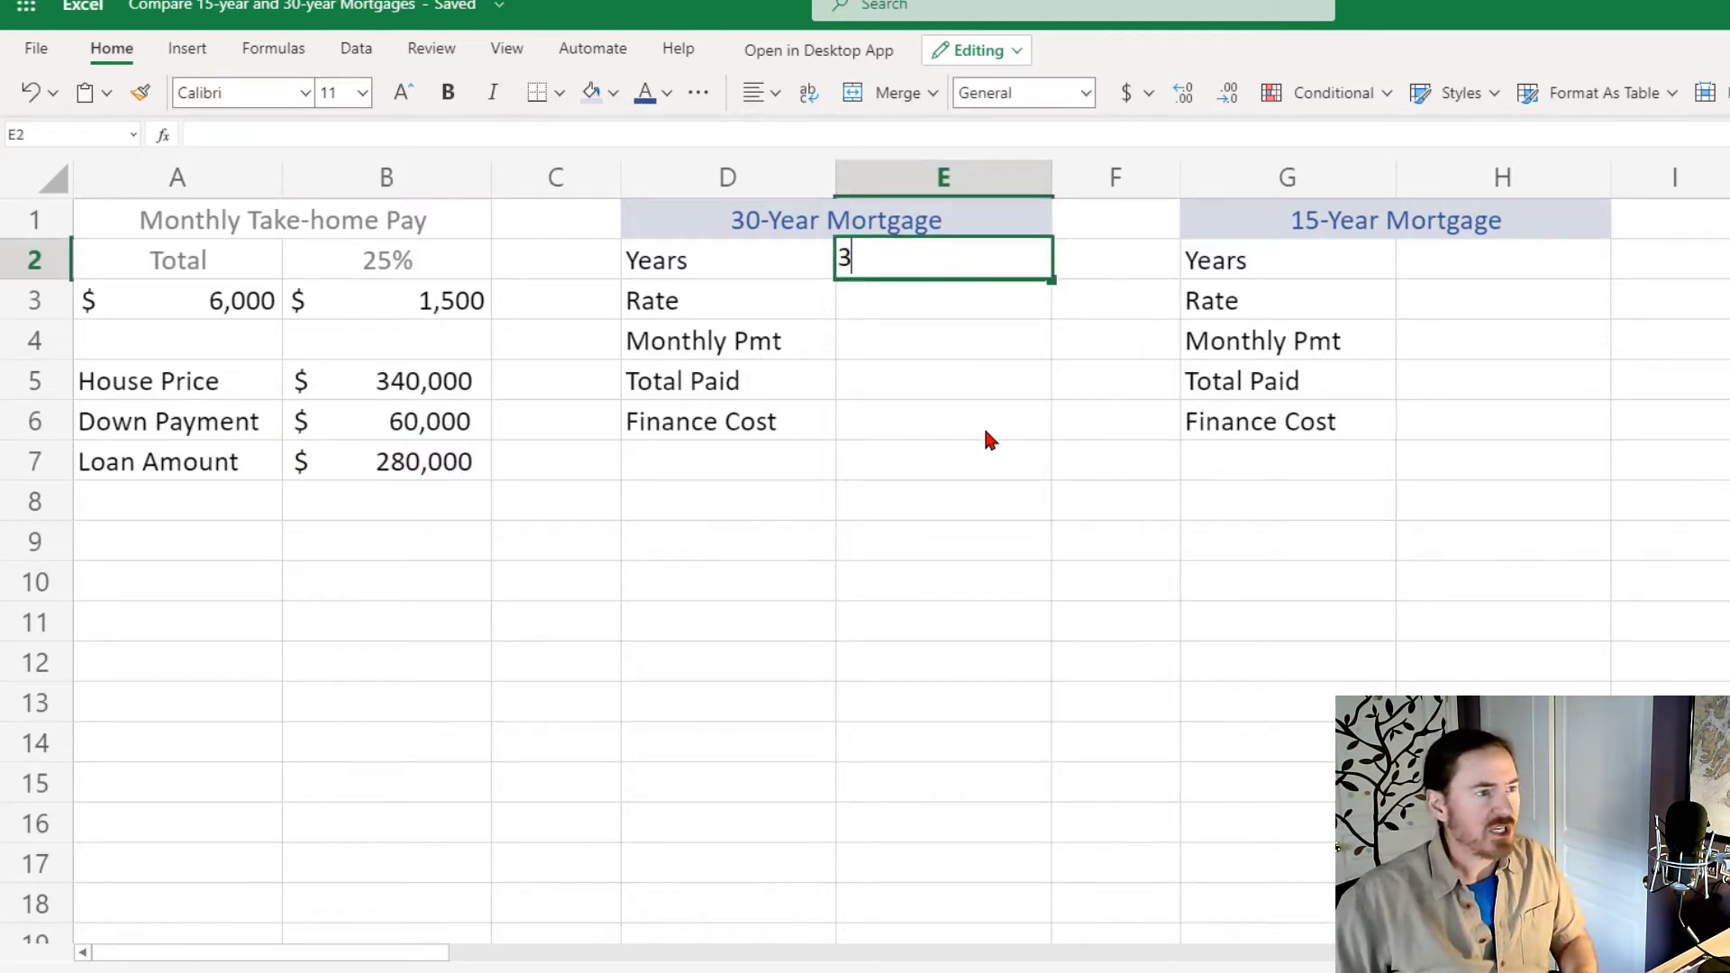
text(30)
click(1470, 267)
text(15)
key(Return)
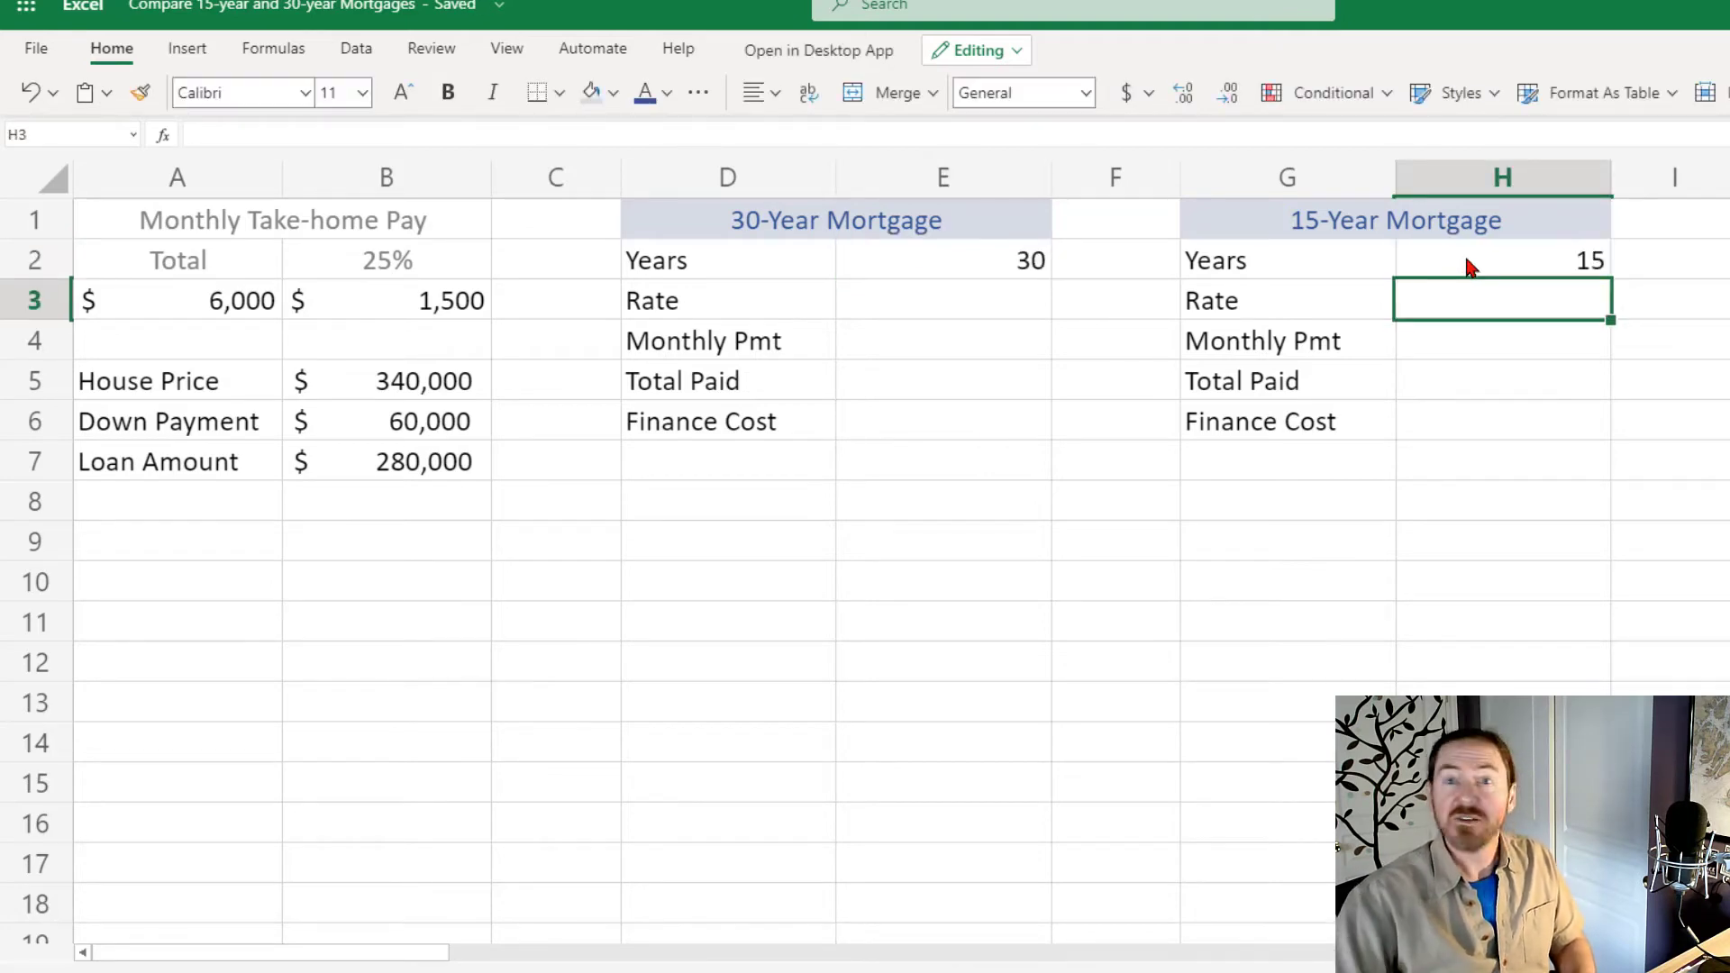
Enter the interest rates: 3.9% in E3 for the 30-year mortgage and 2.5% in H3 for the 15-year mortgage.
click(997, 307)
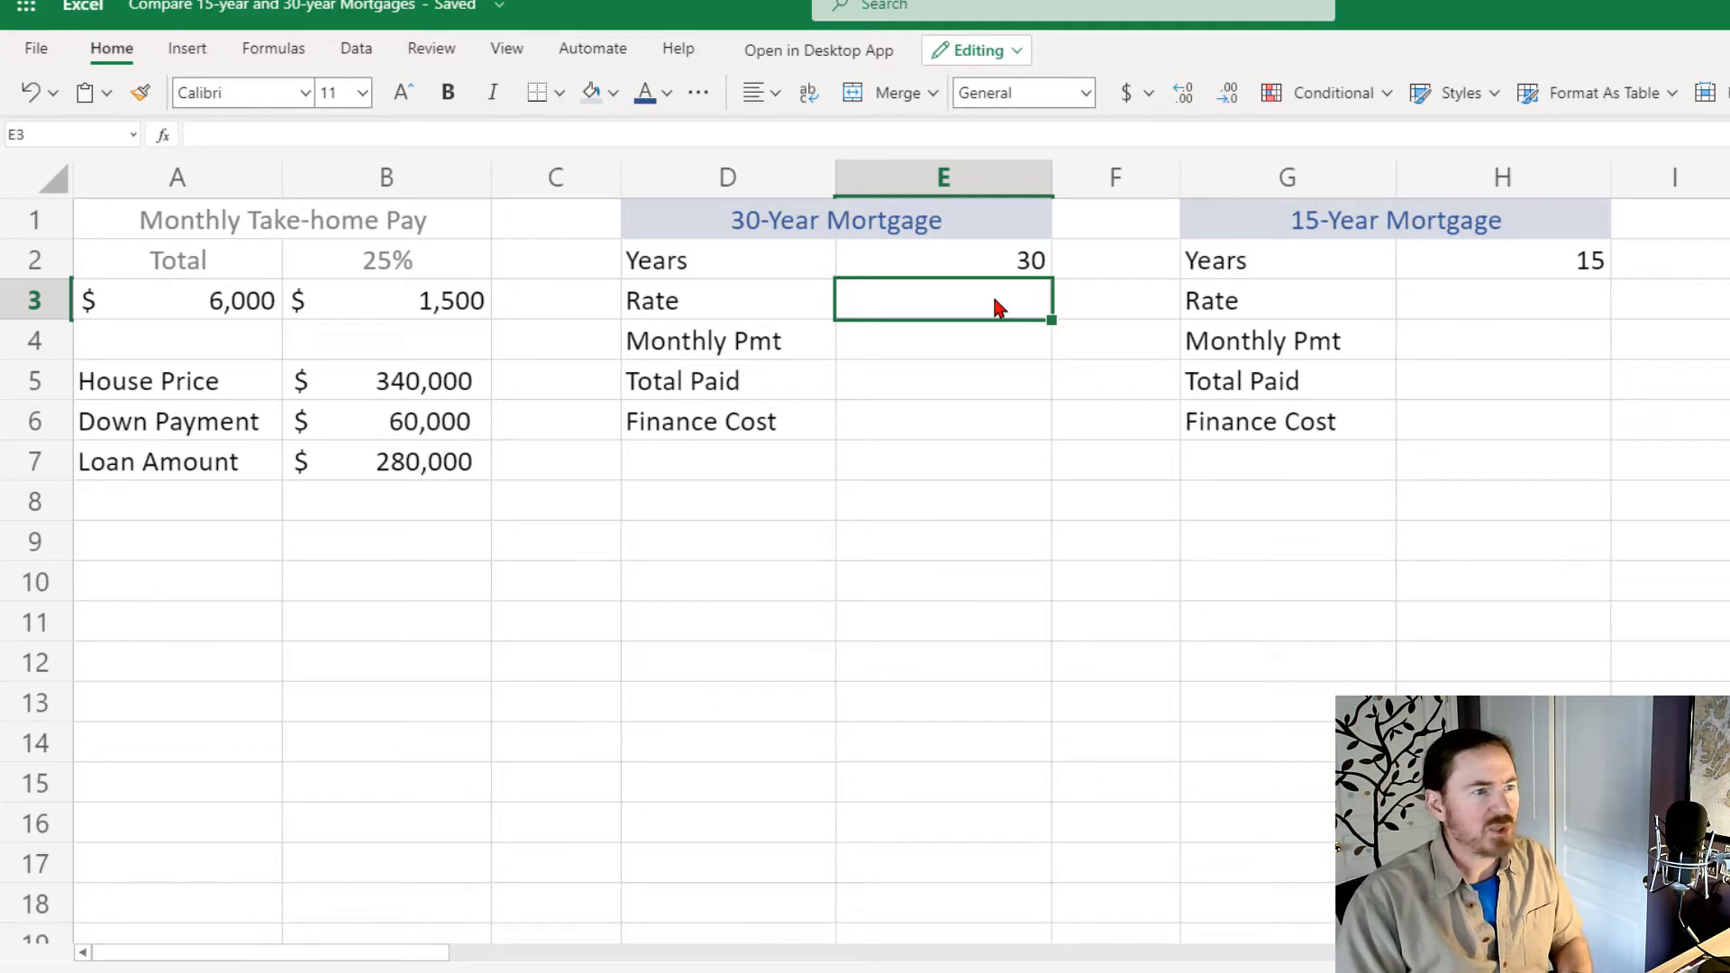
text(3.9%)
key(Return)
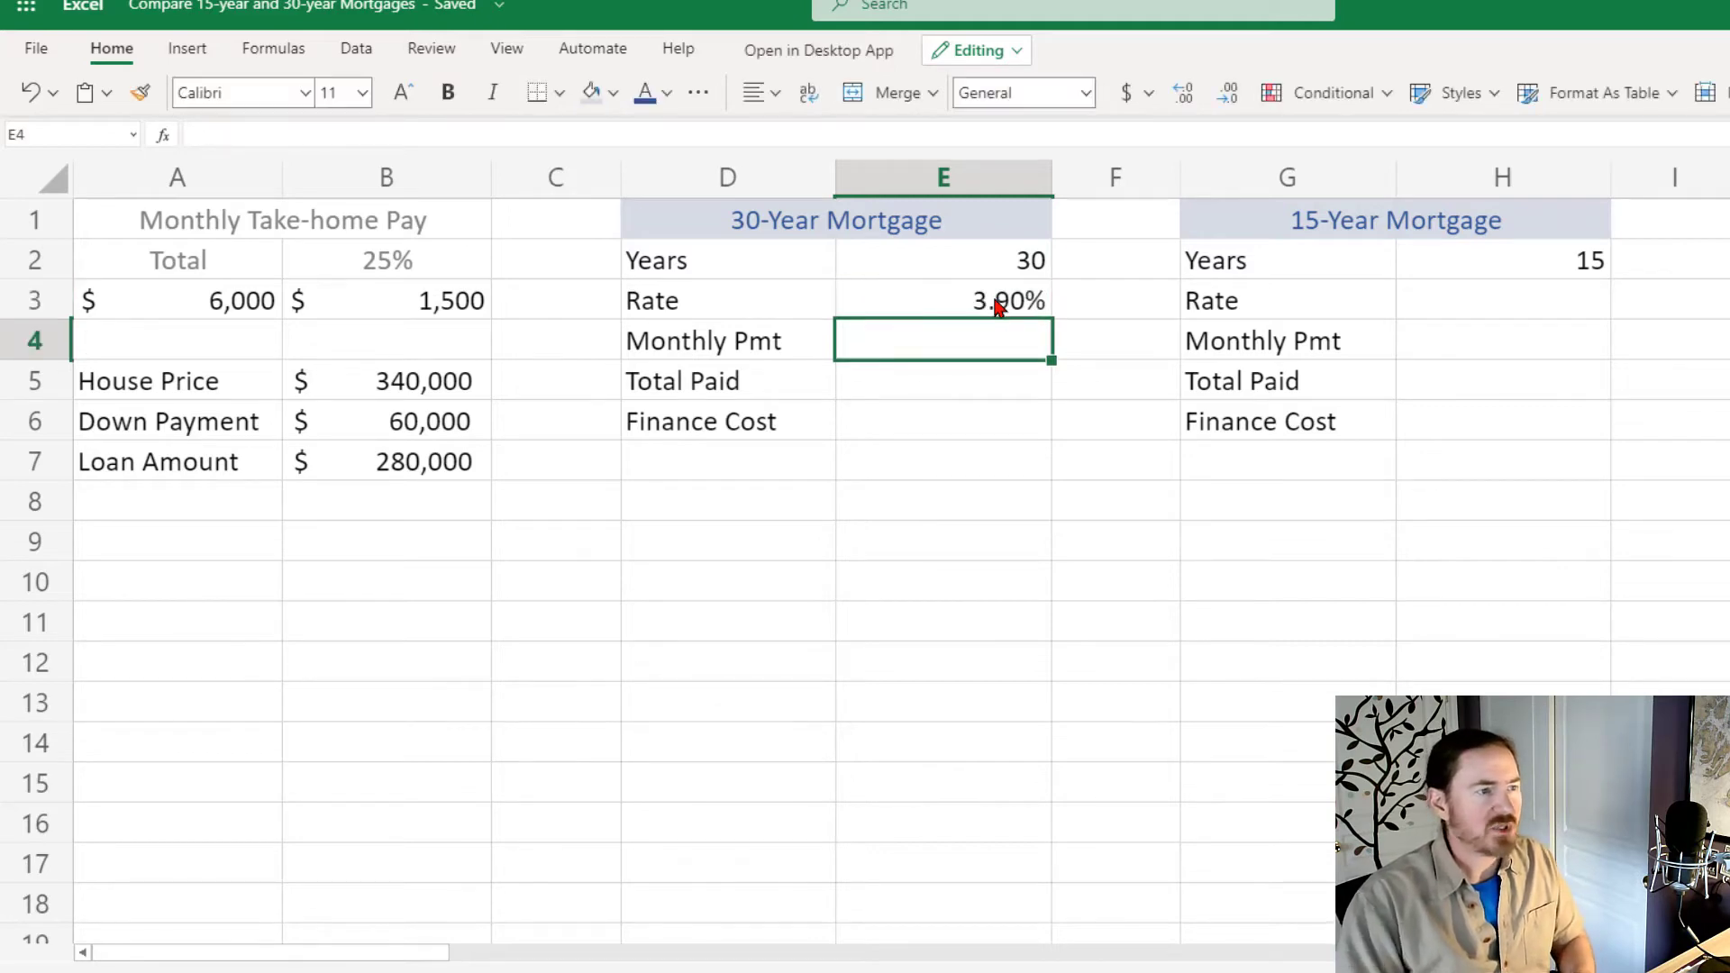
click(1521, 318)
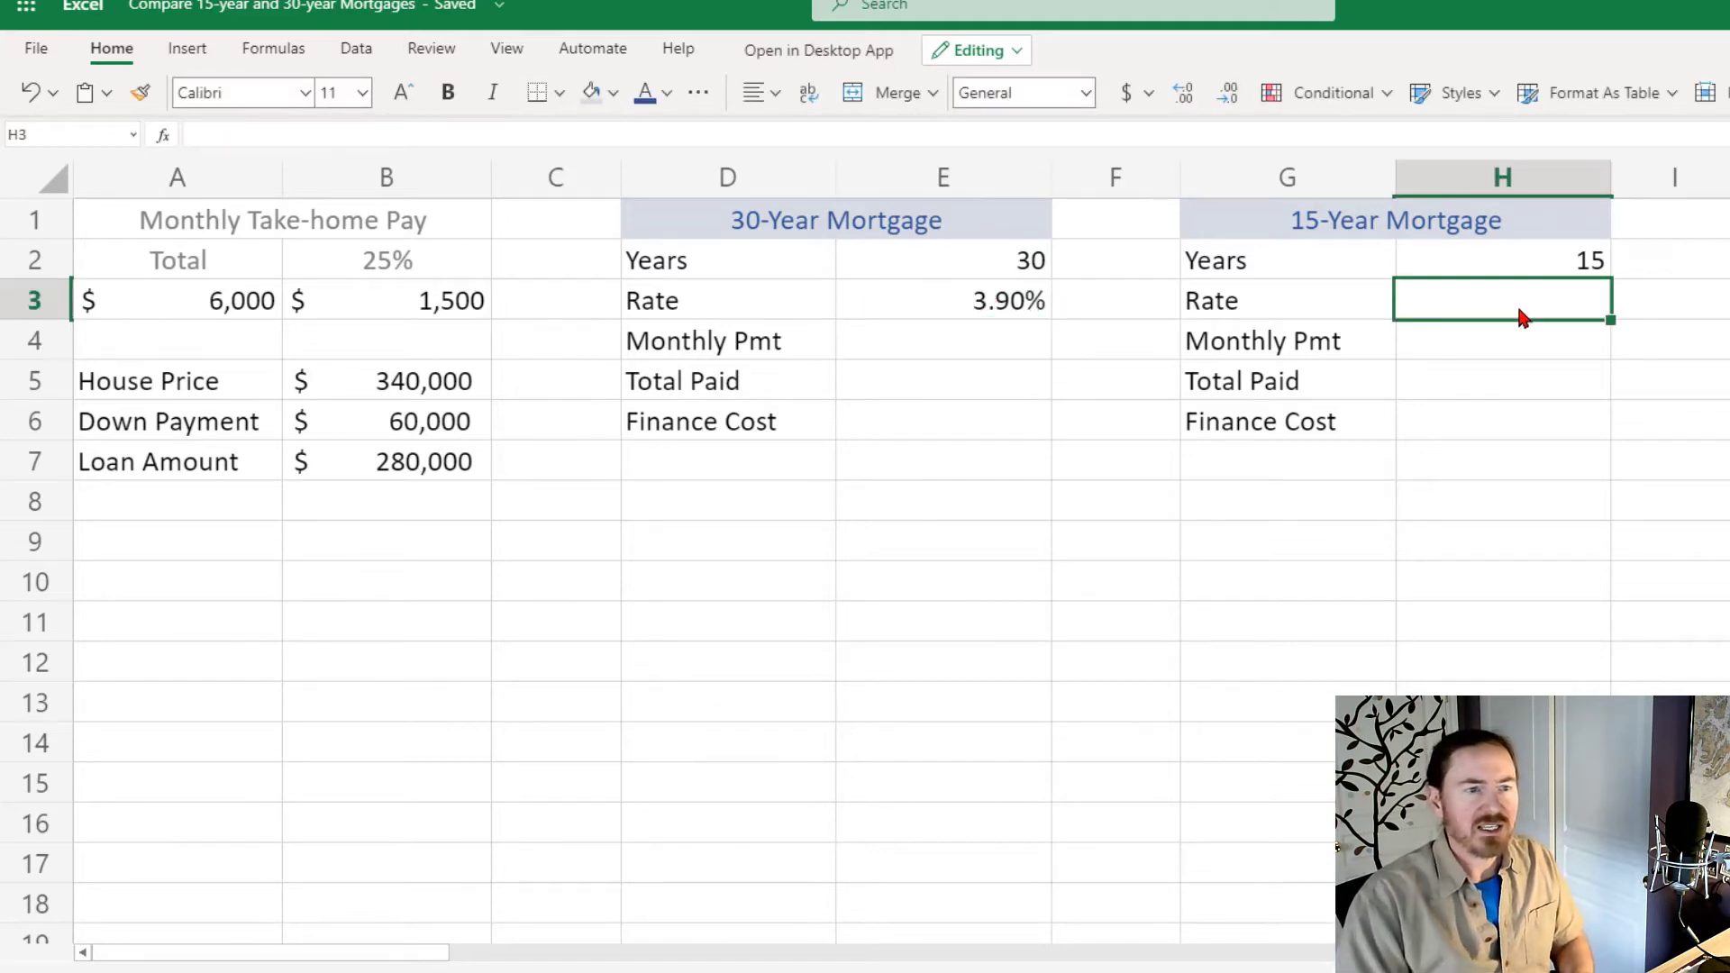
text(2.5%)
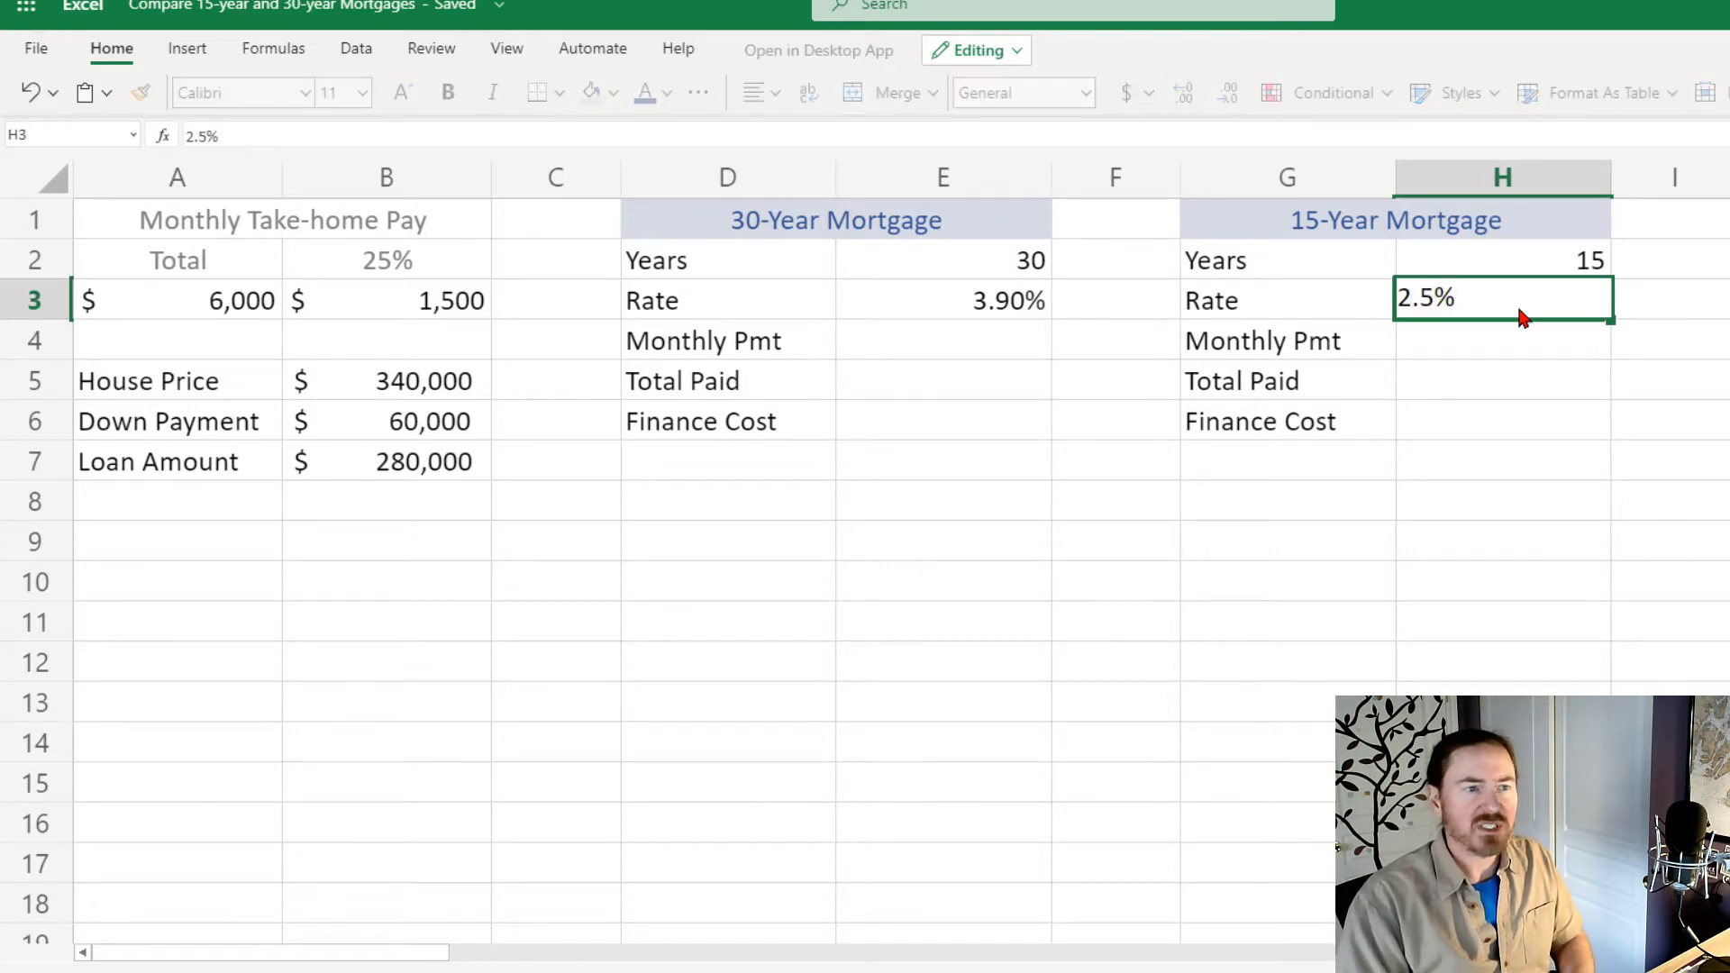
key(Return)
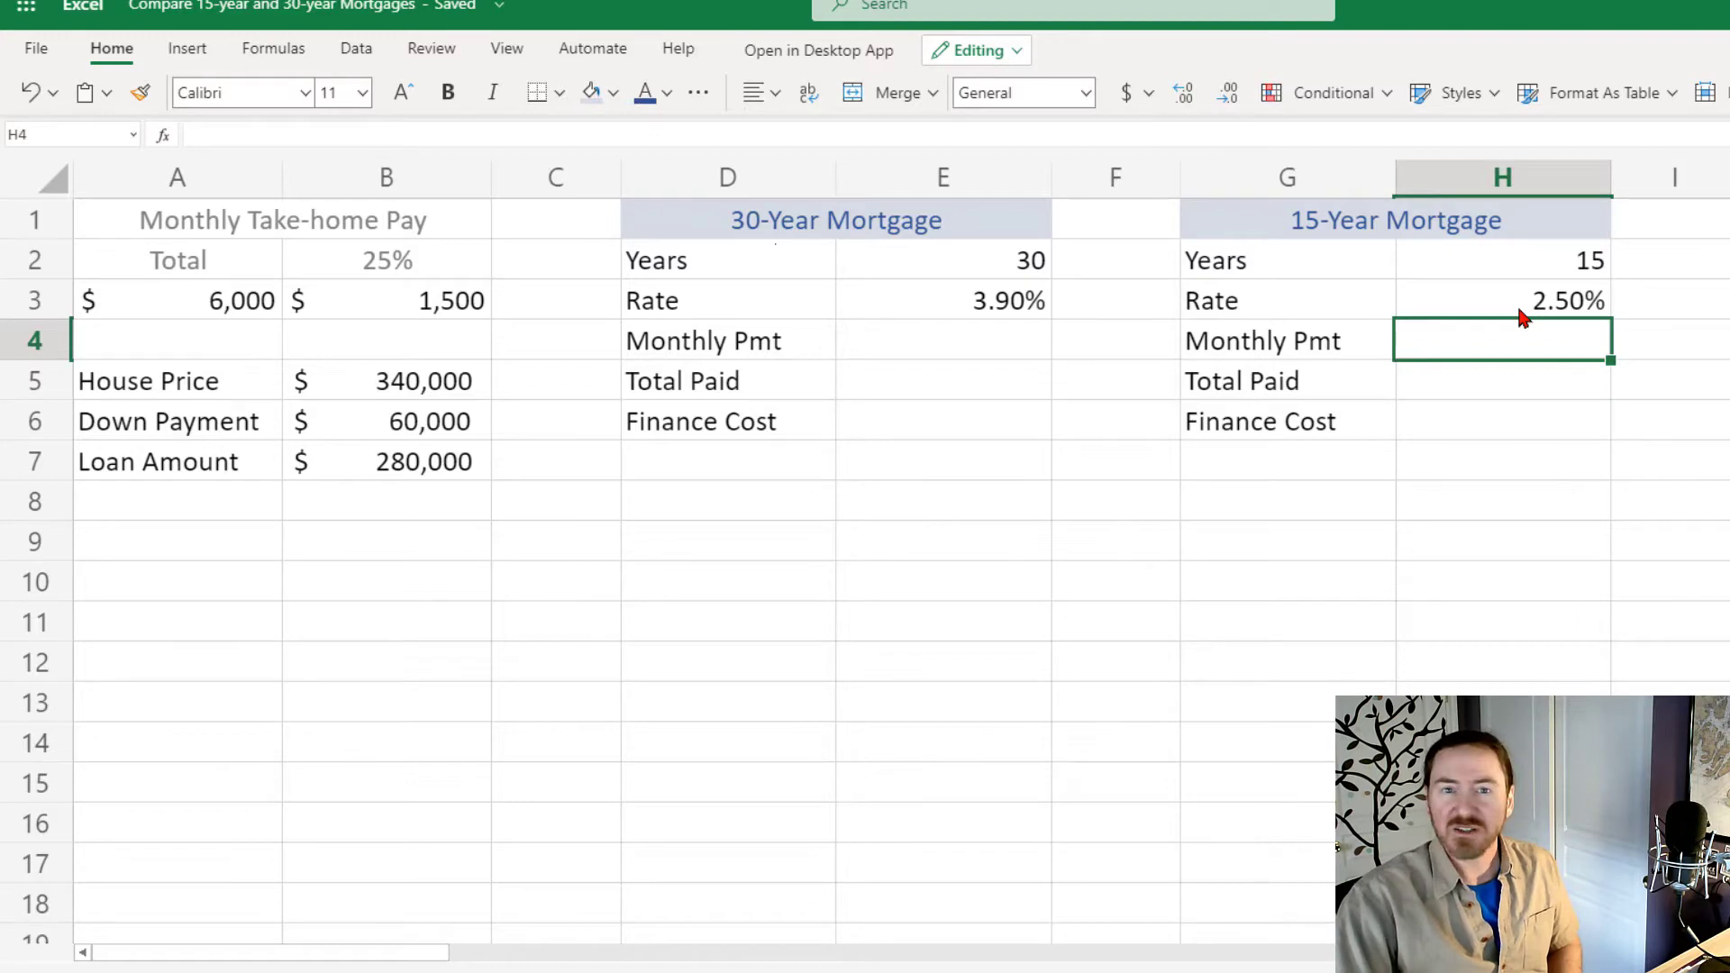
Calculate the 30-year mortgage's monthly payment in E4 with the formula =PMT(E3/12,E2*12,-B7).
click(995, 347)
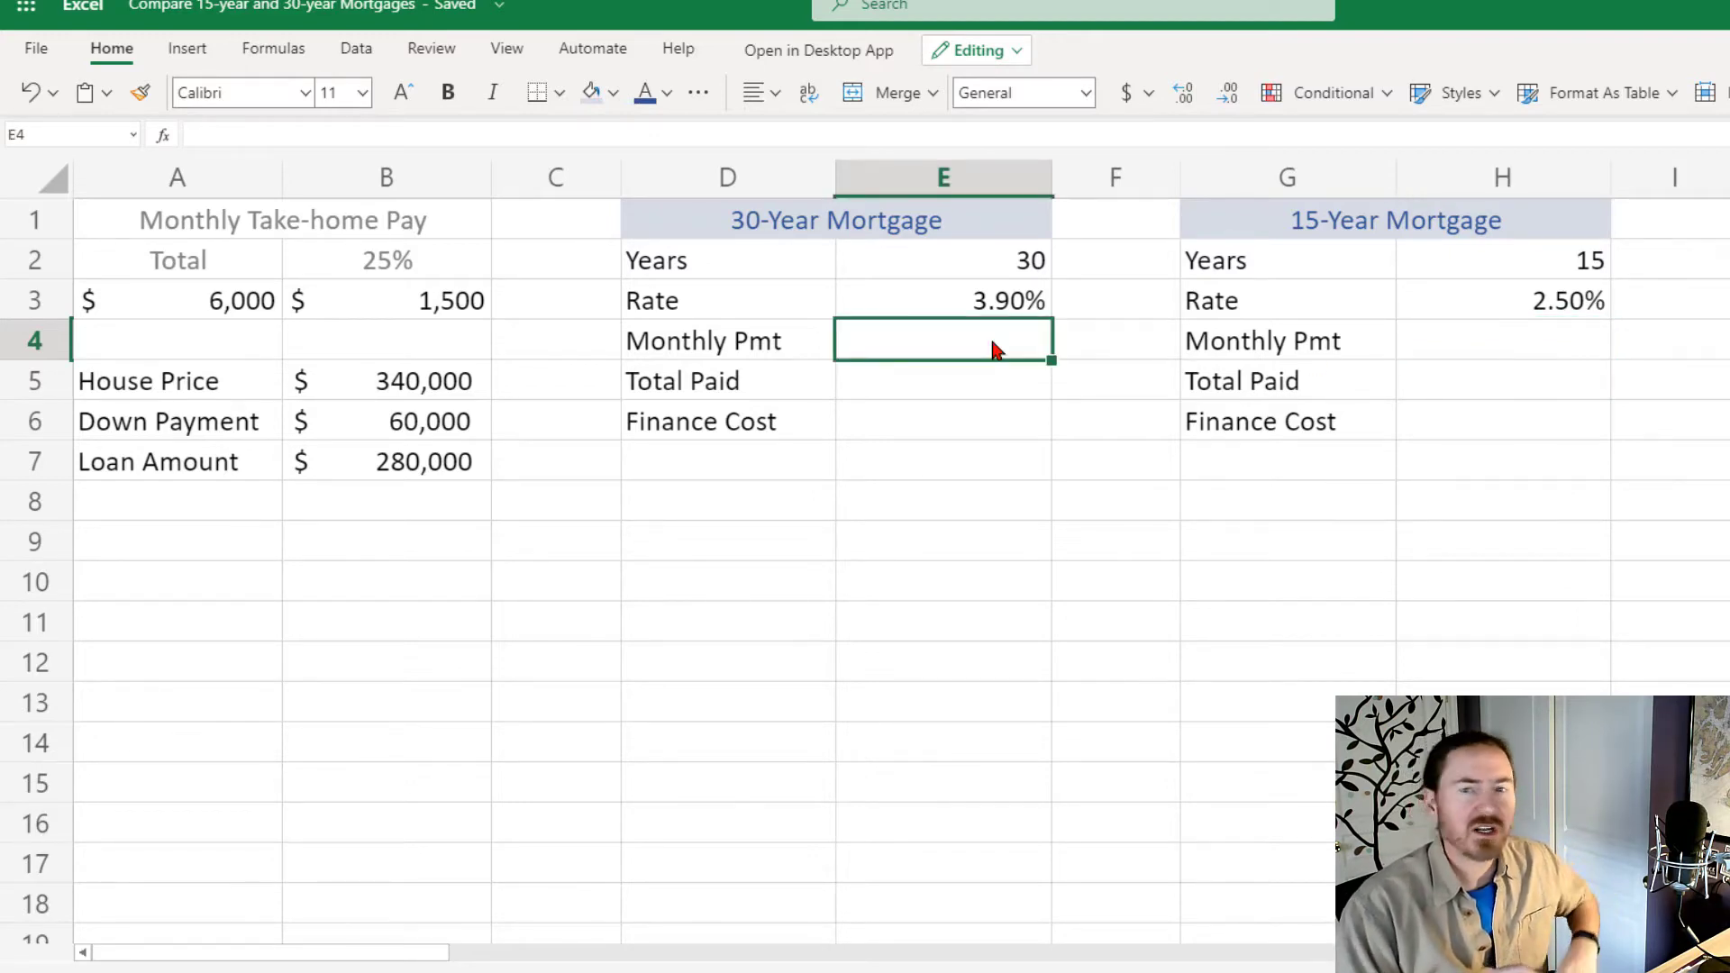
text(=)
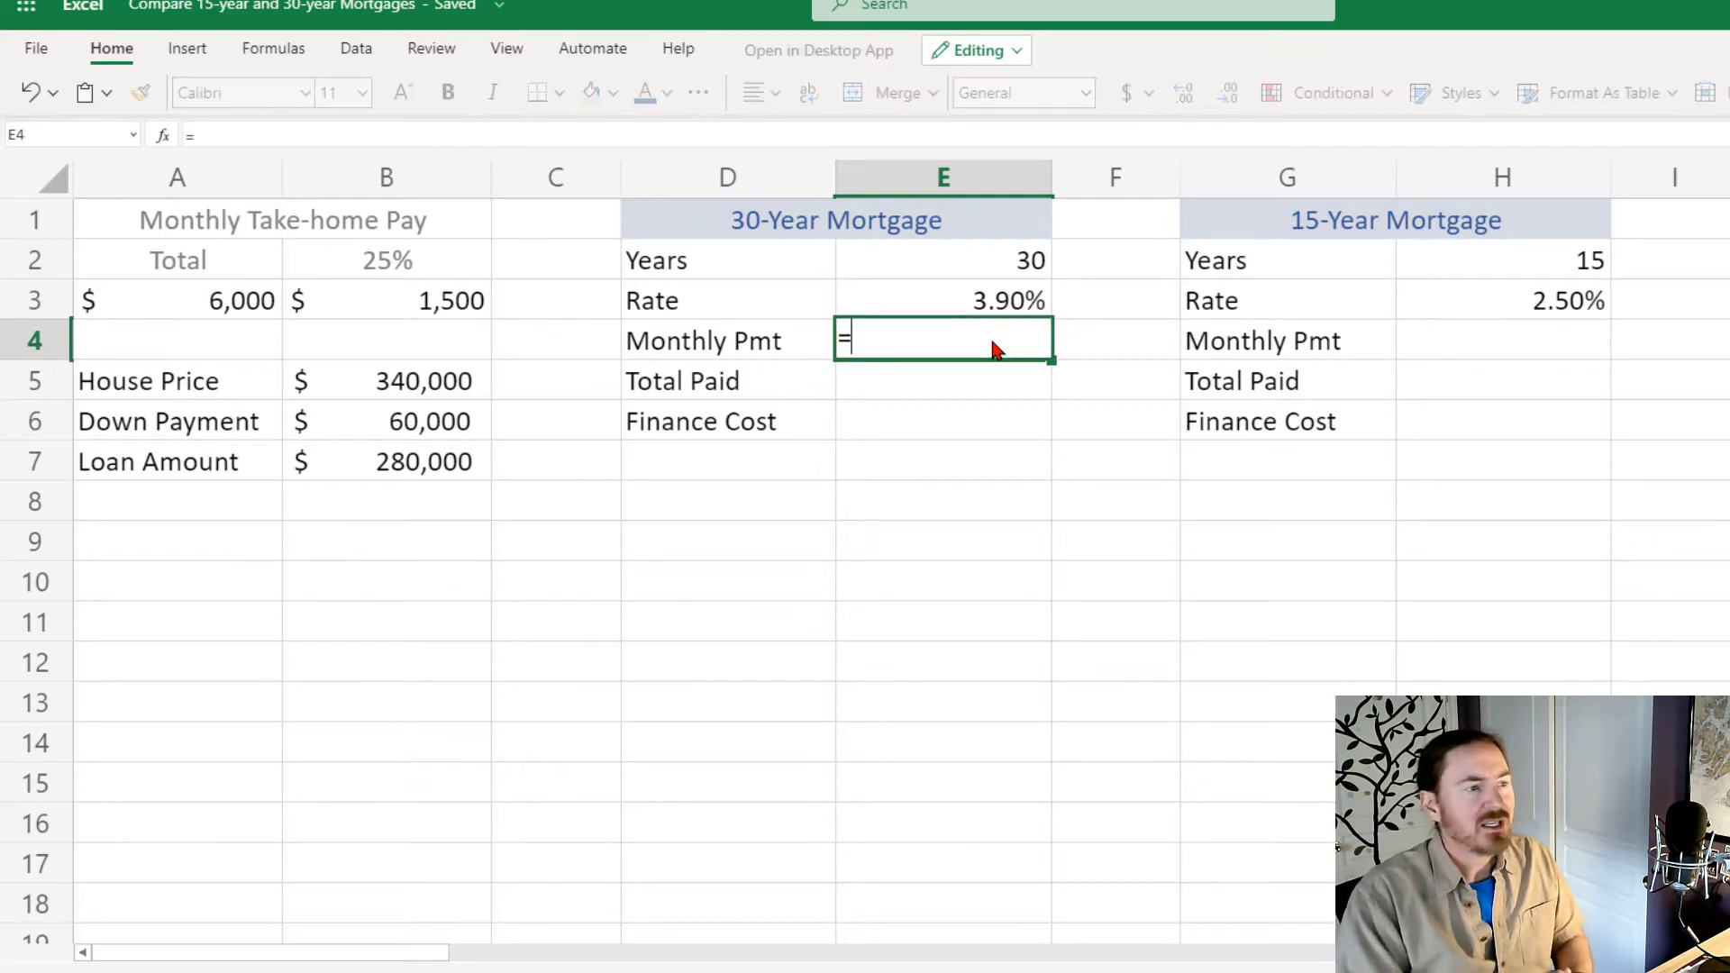
text(PMT()
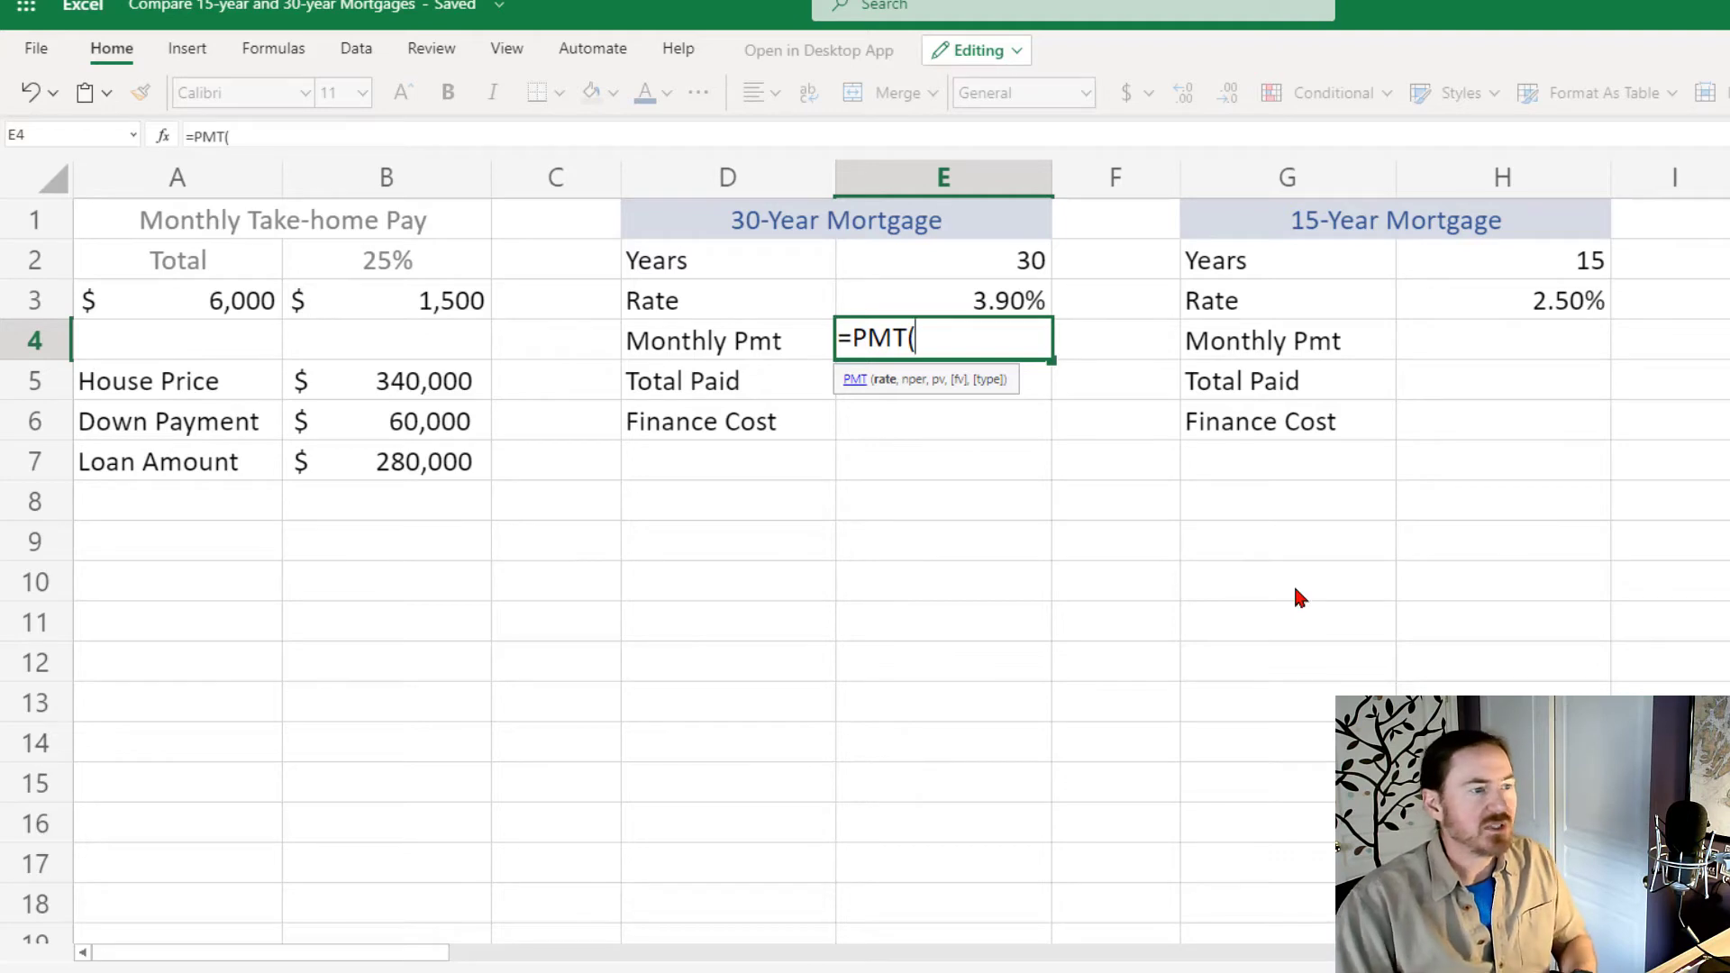
click(1028, 303)
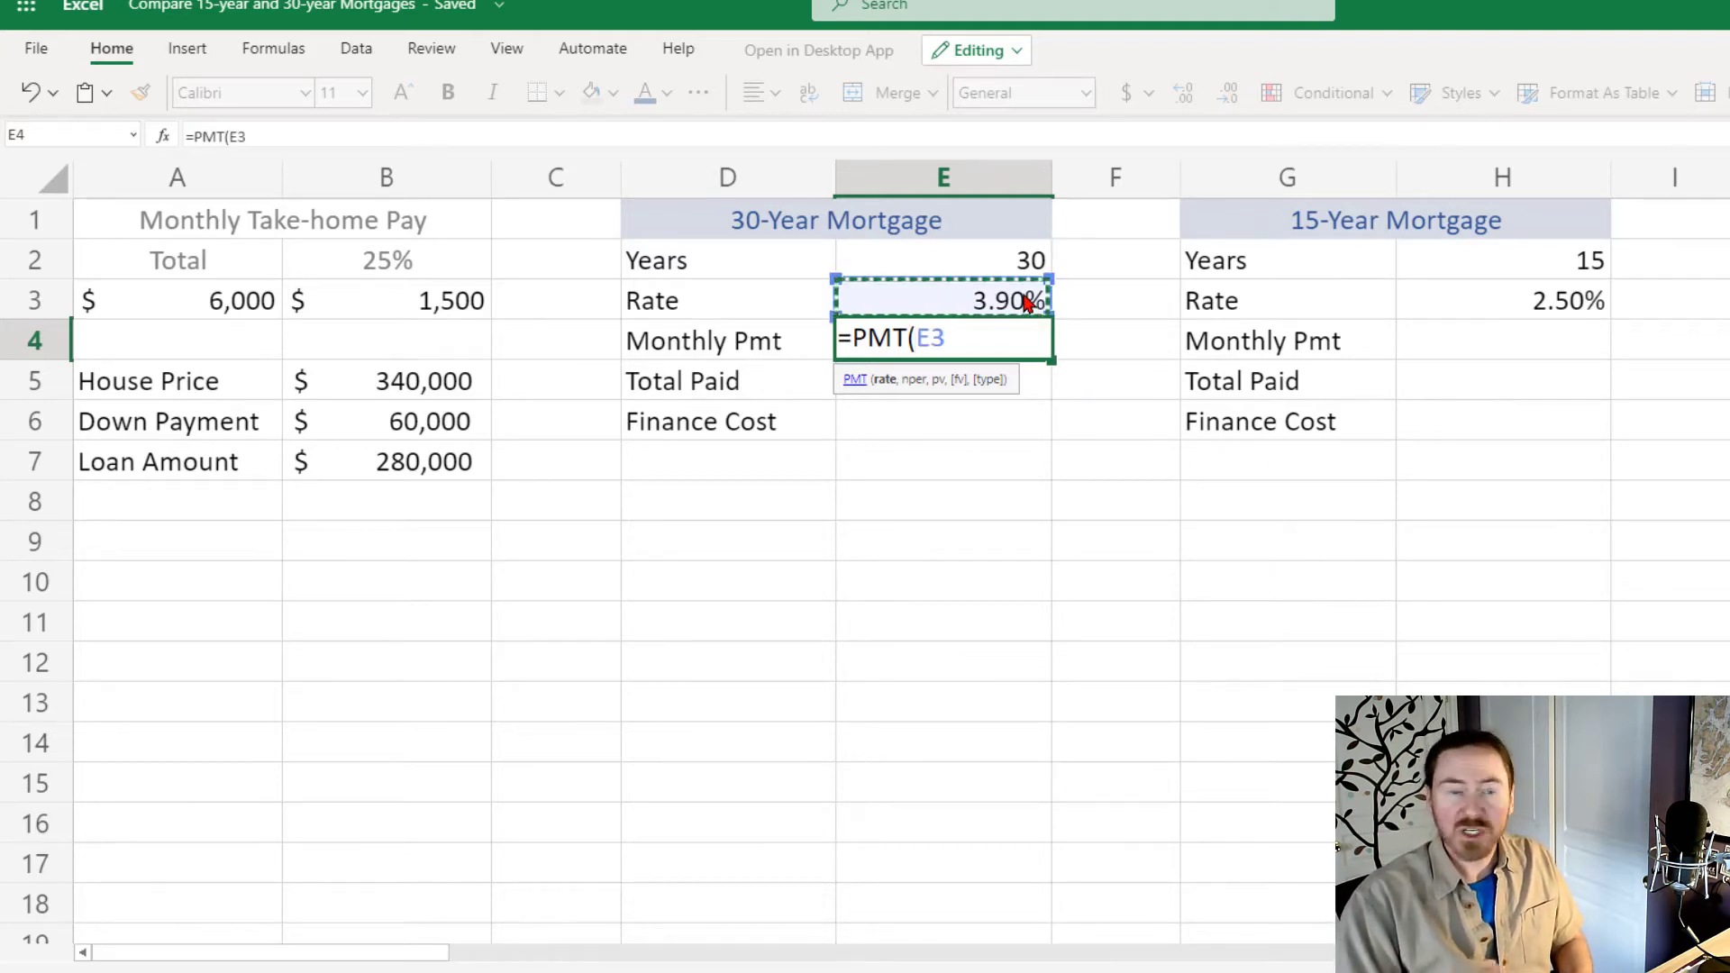
text(/12)
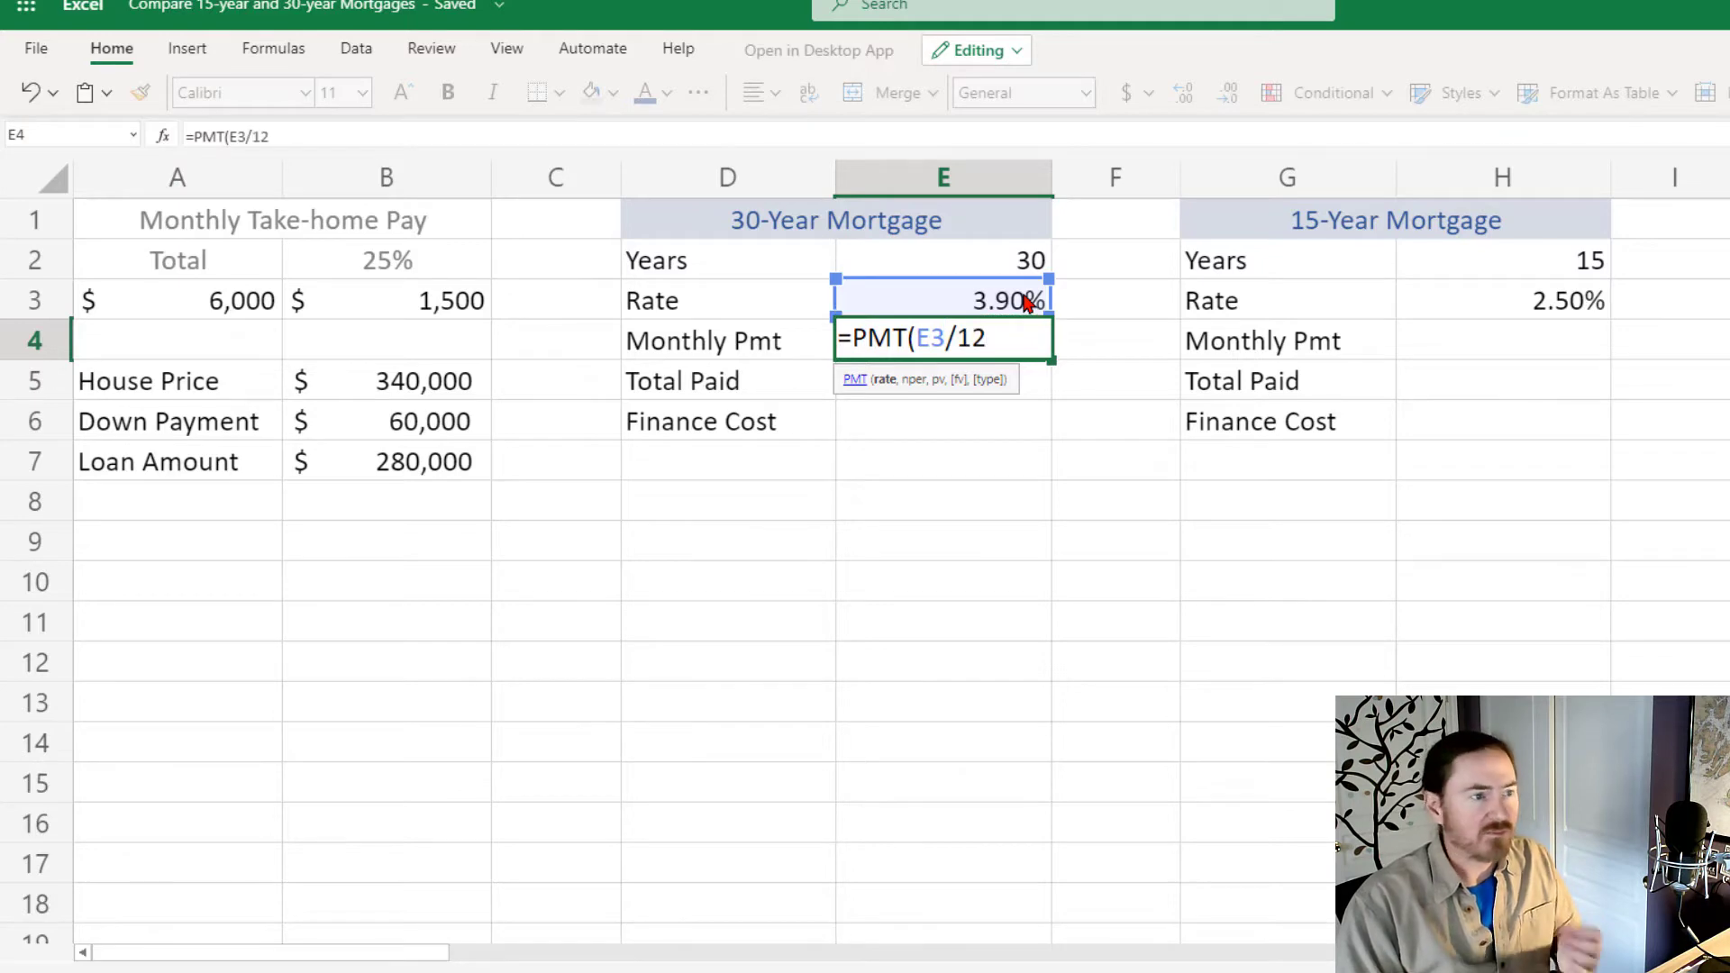
text(,)
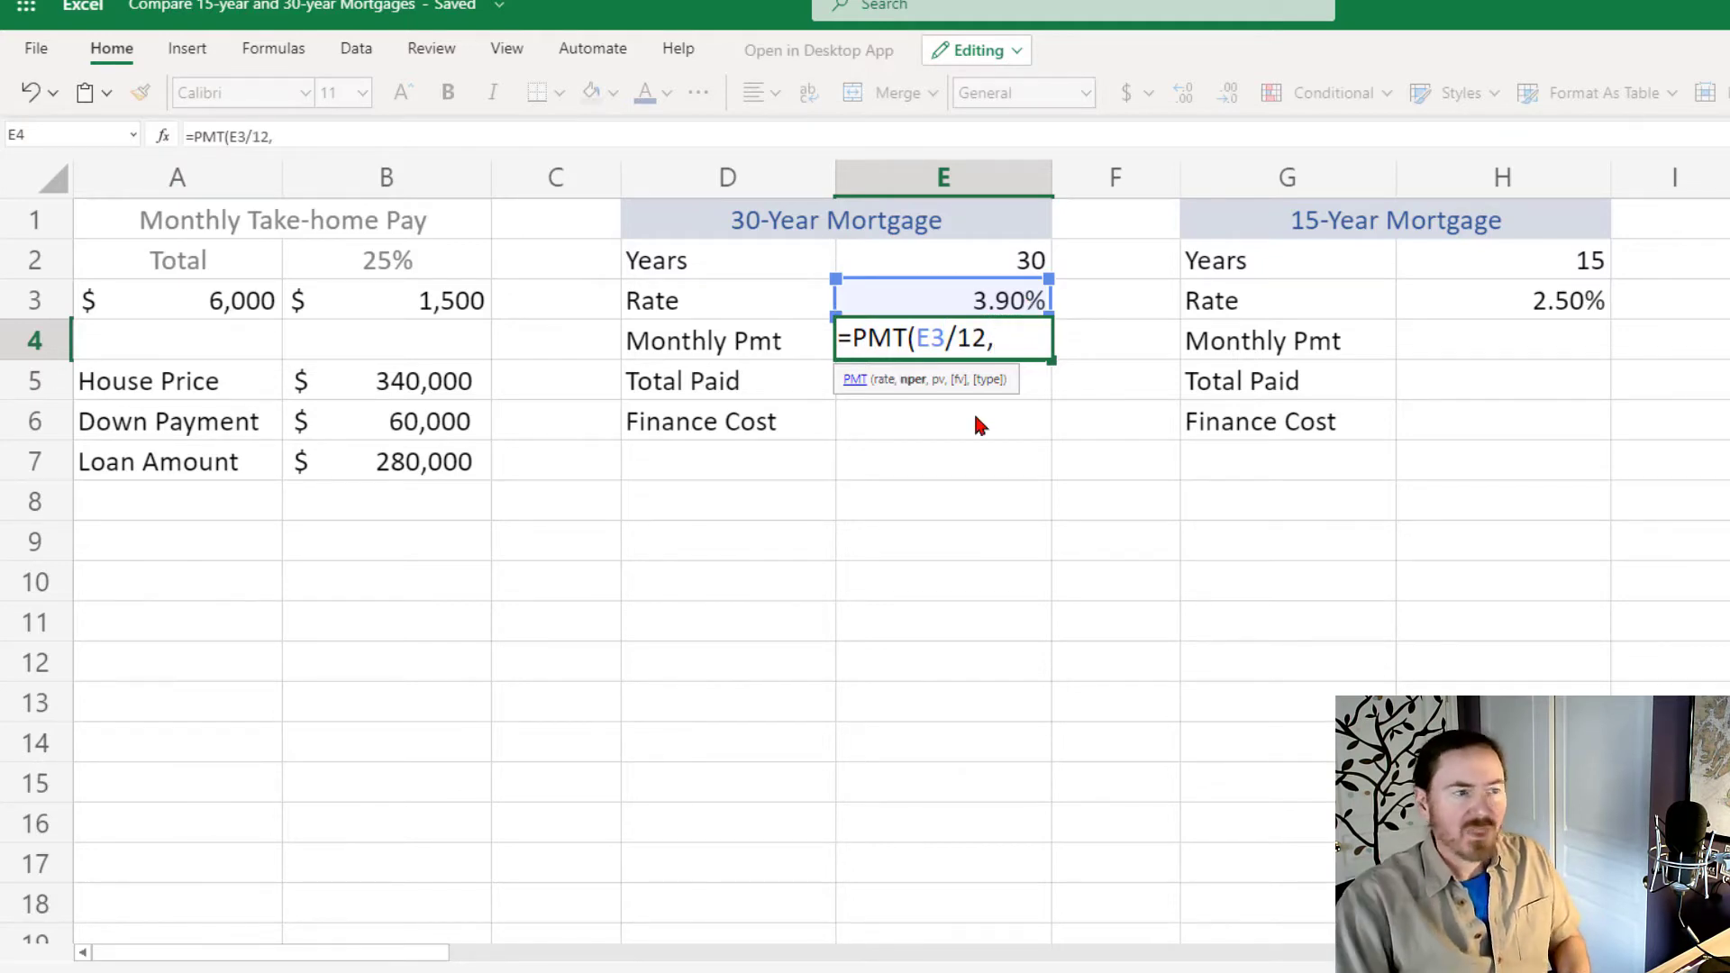
click(997, 268)
text(*12)
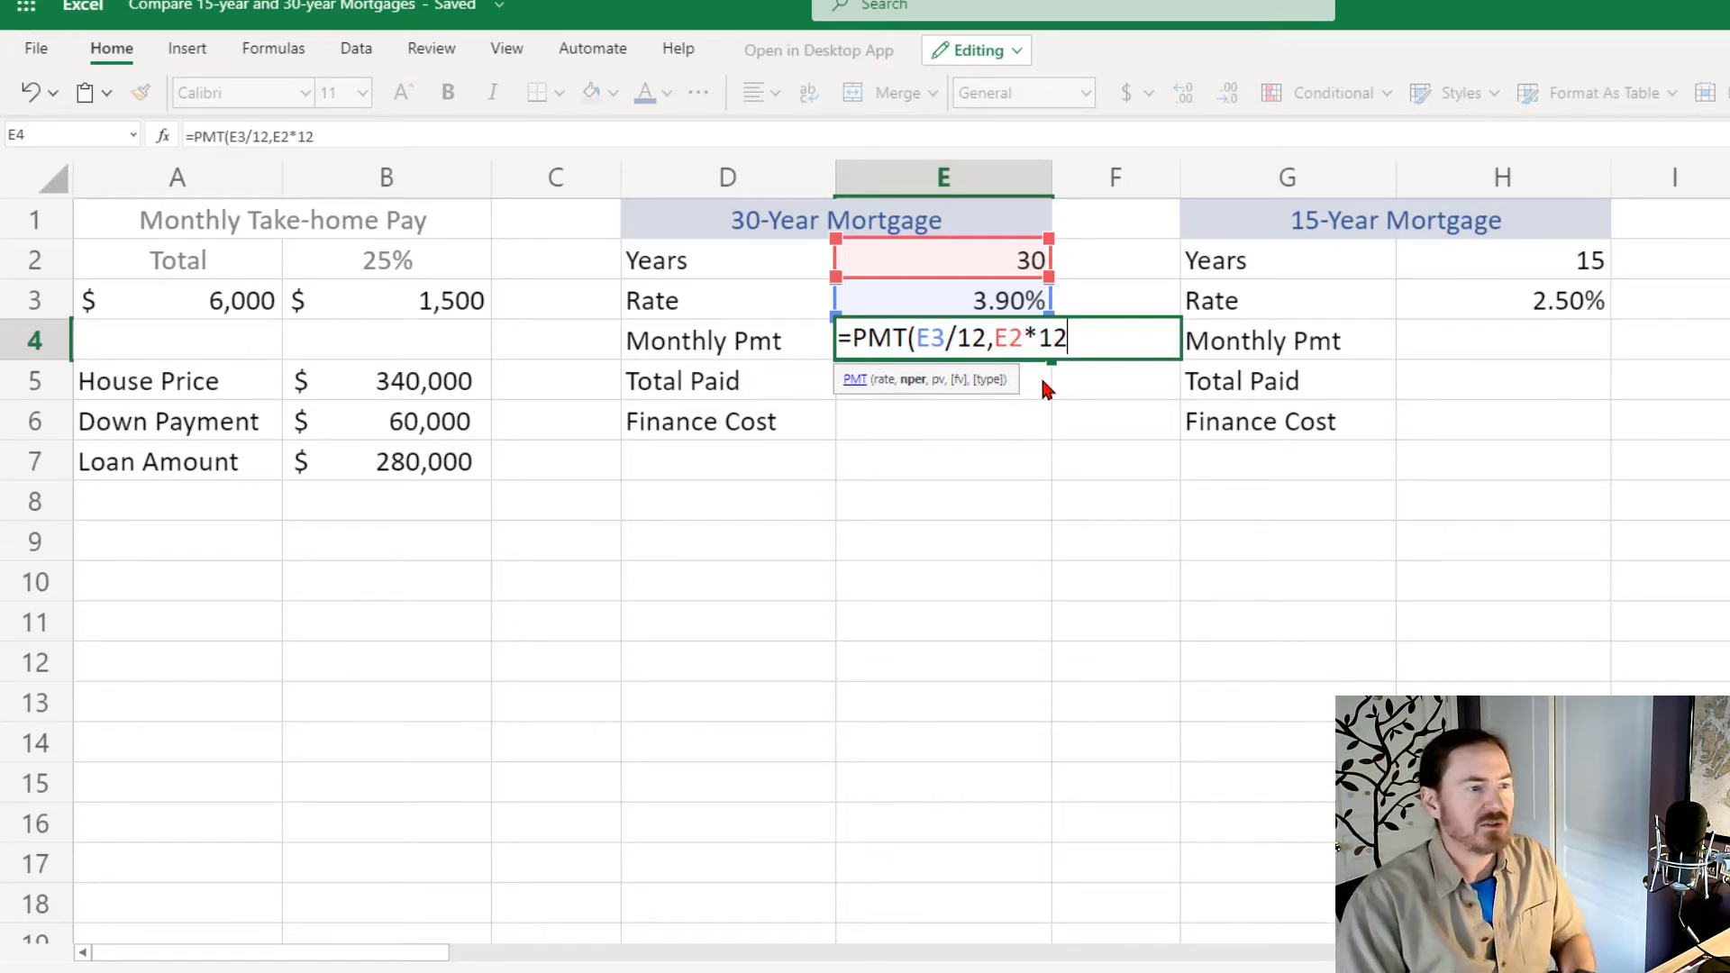
text(,)
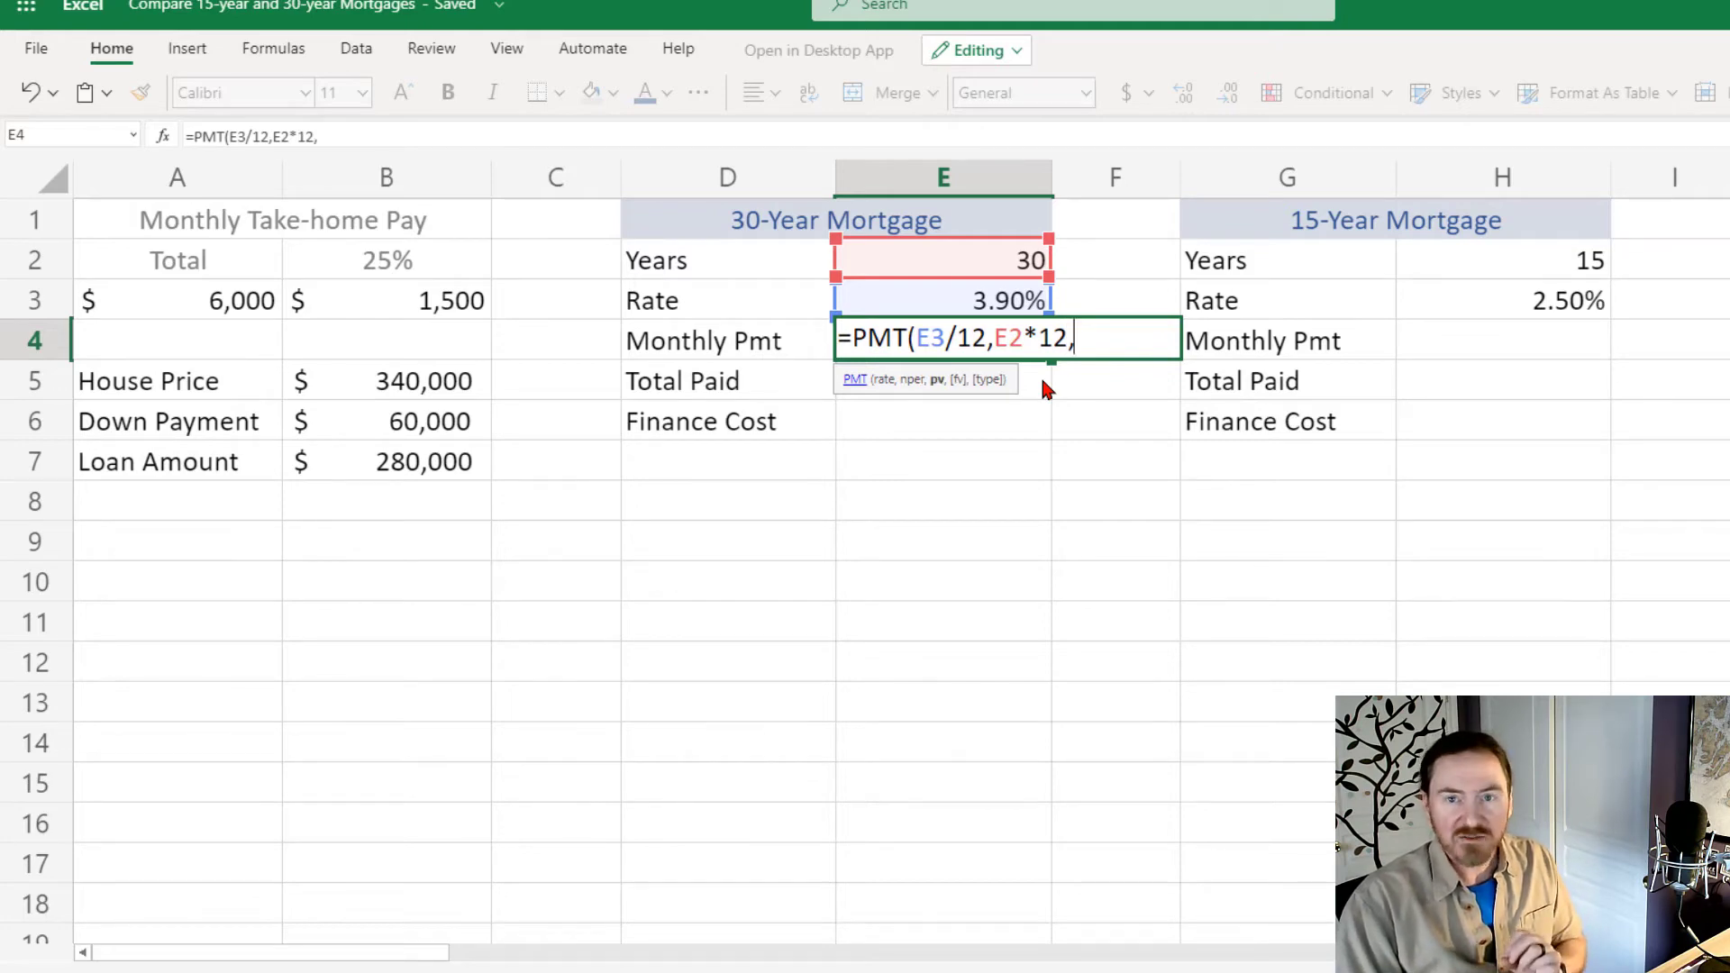
text(-)
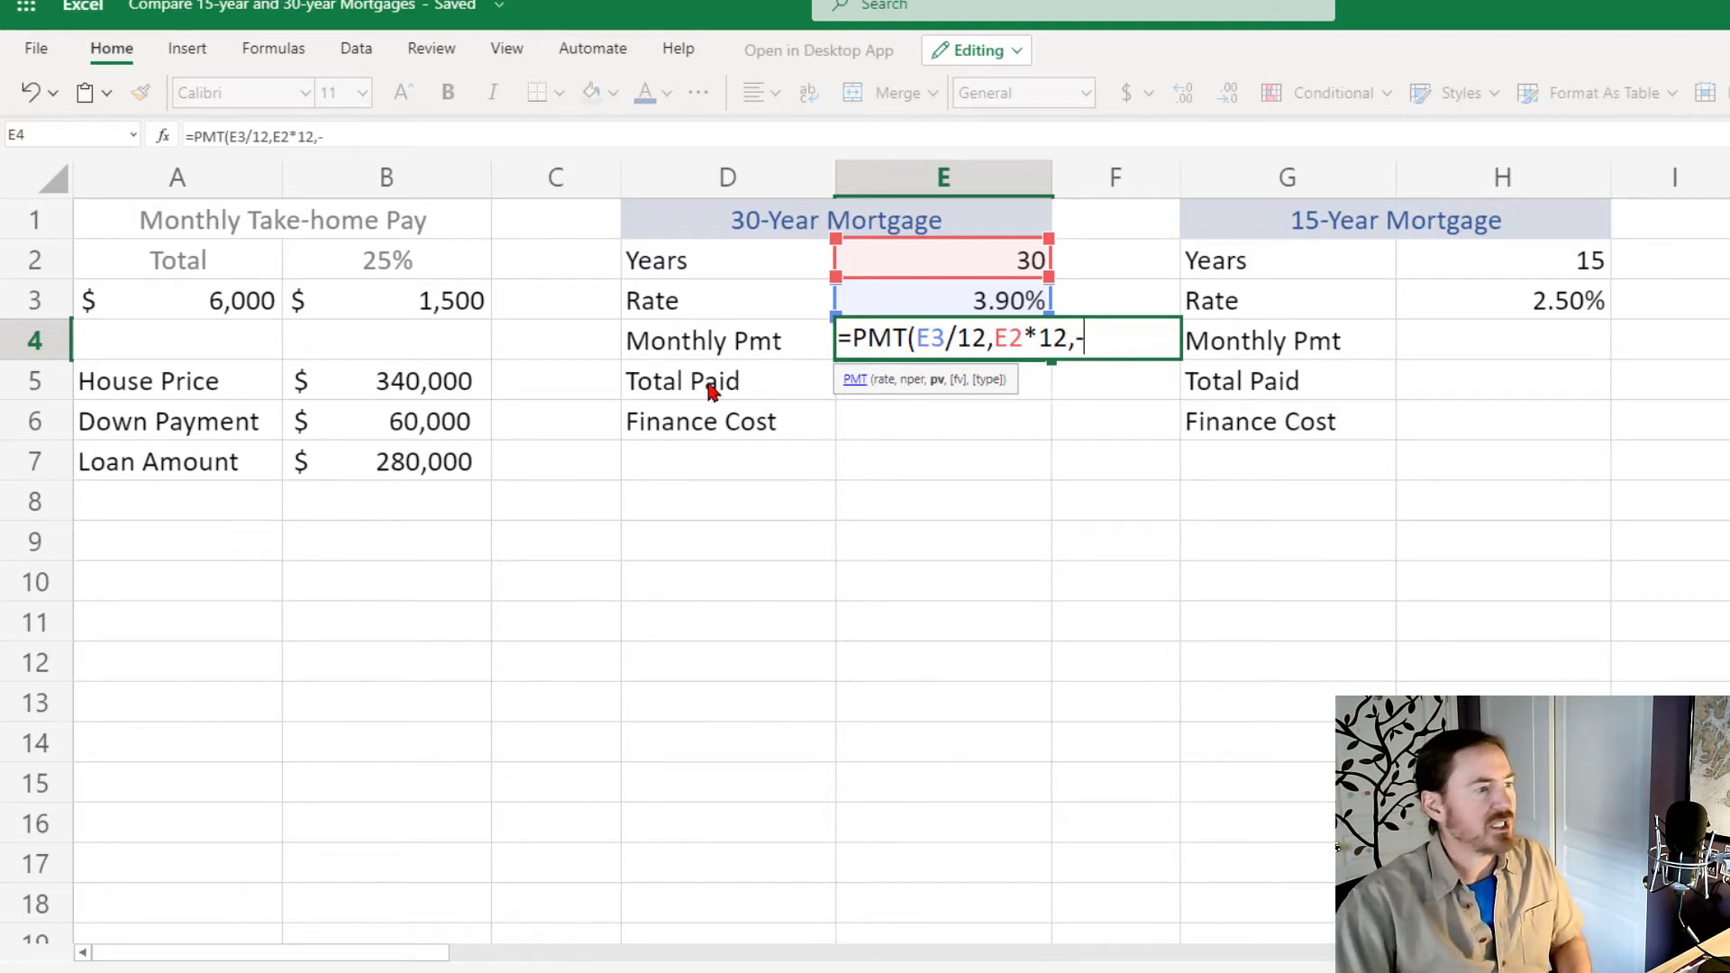
click(417, 469)
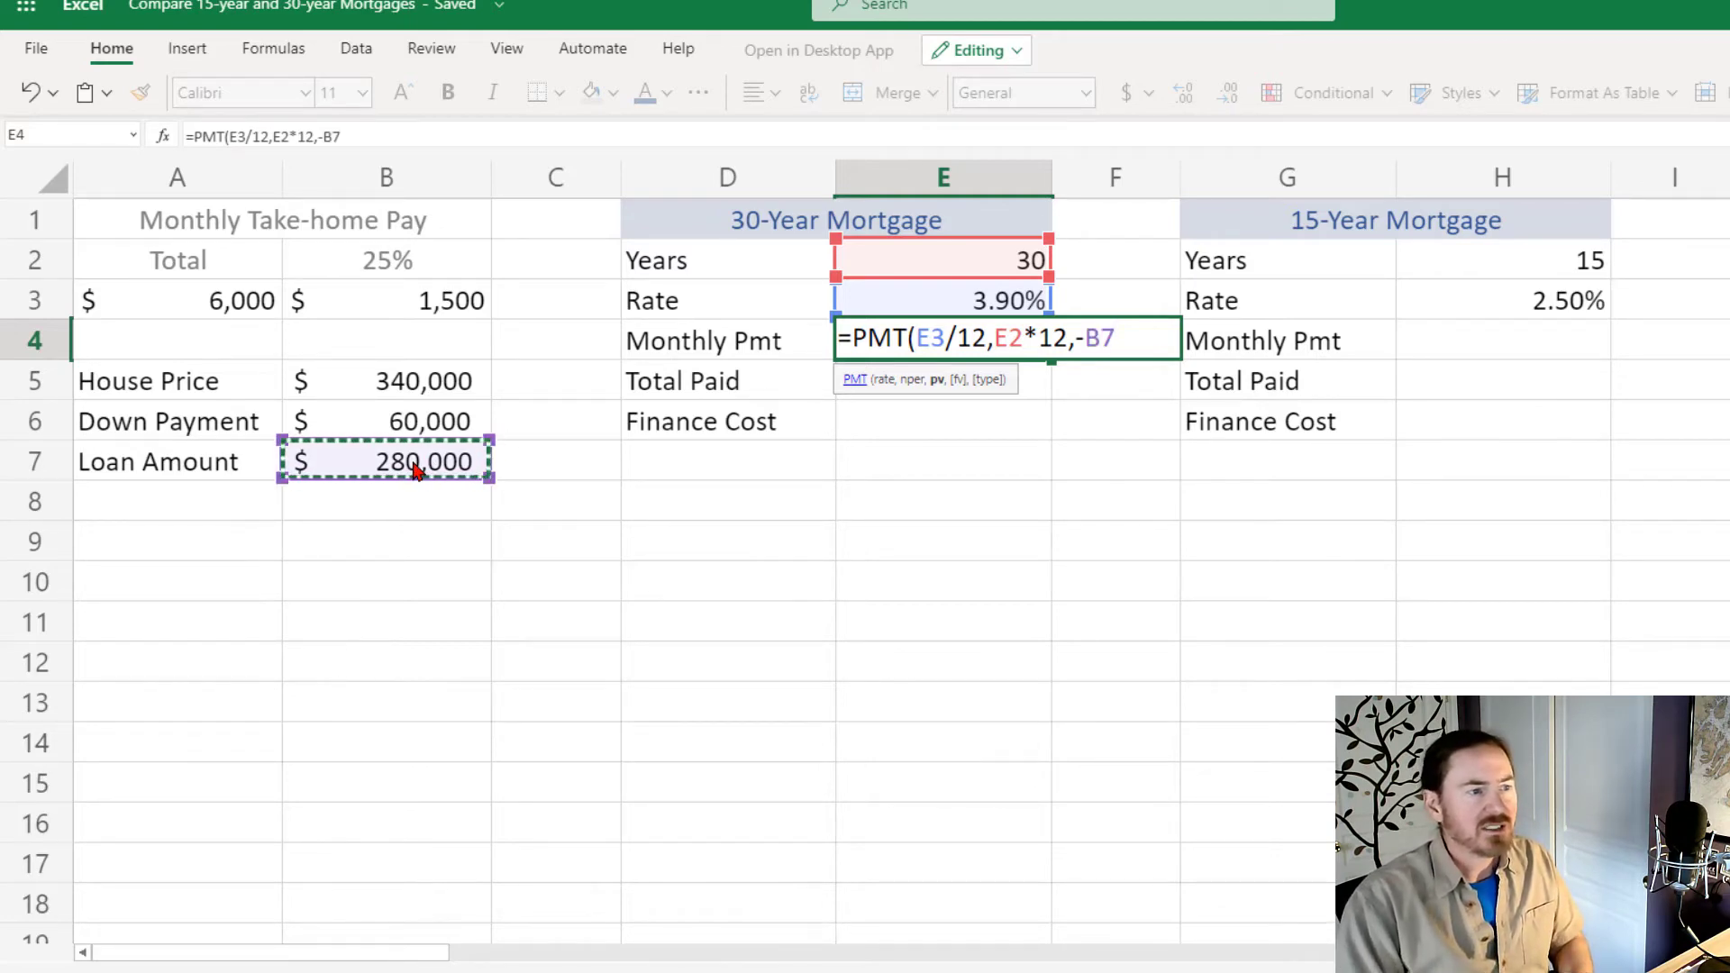
text())
key(Return)
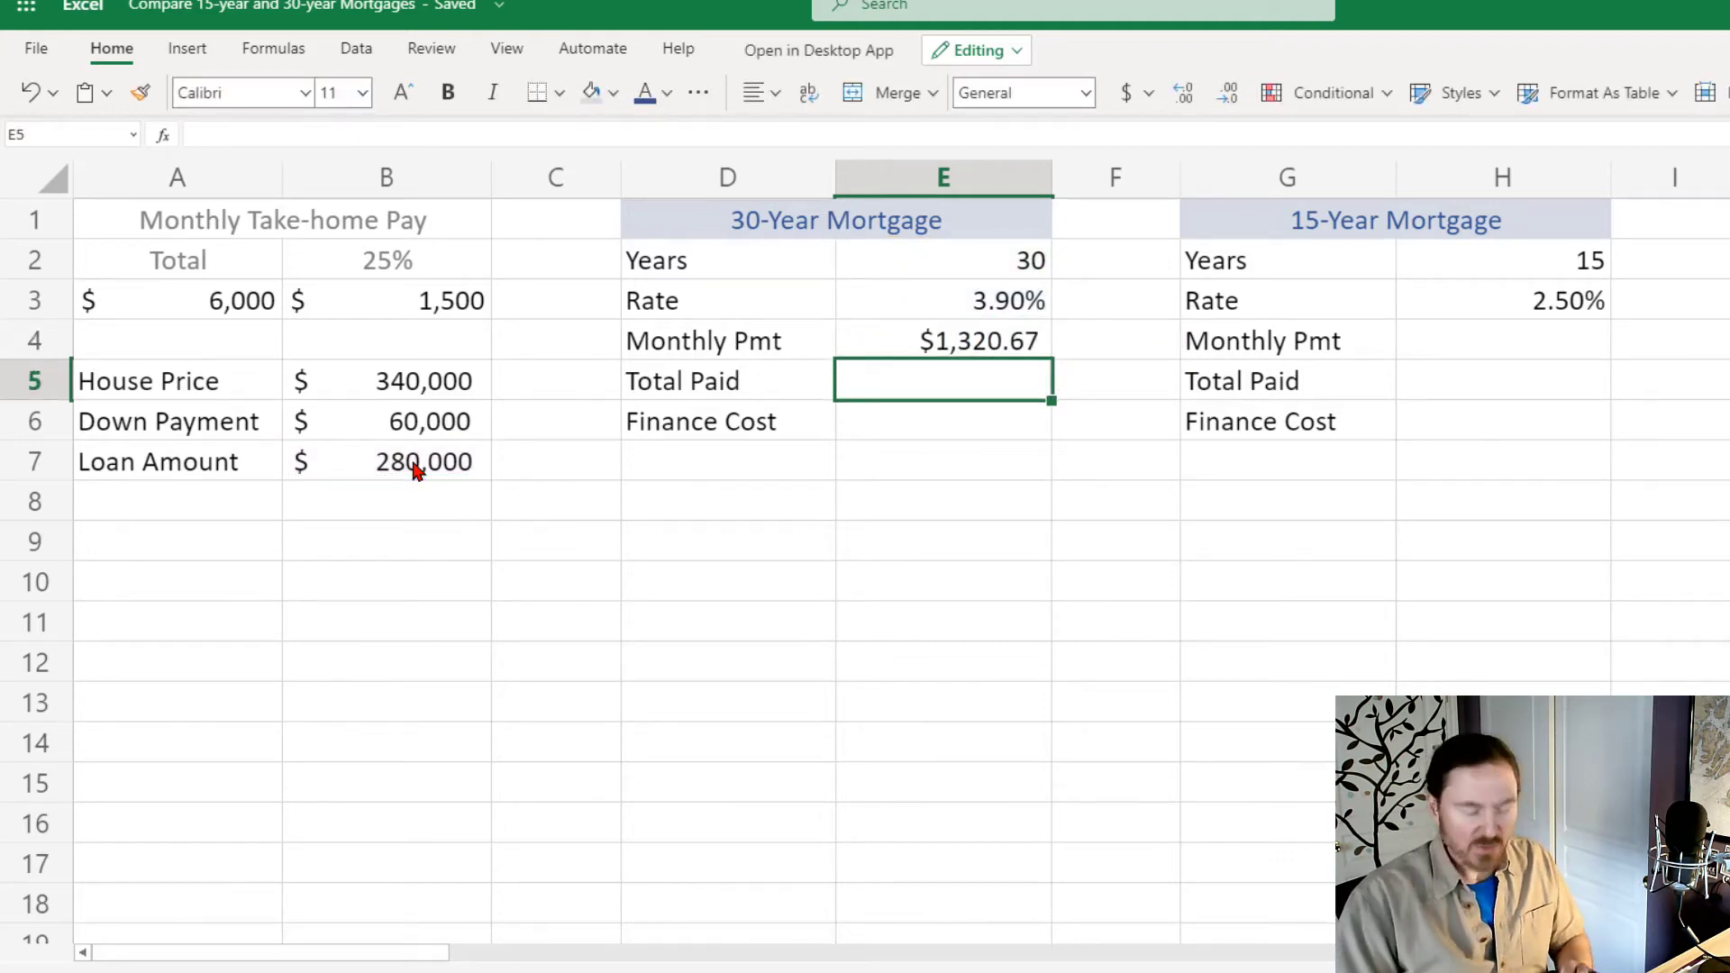
Calculate the 30-year mortgage's total paid in E5, including the down payment, with the formula =E4*E2*12+B6.
text(=)
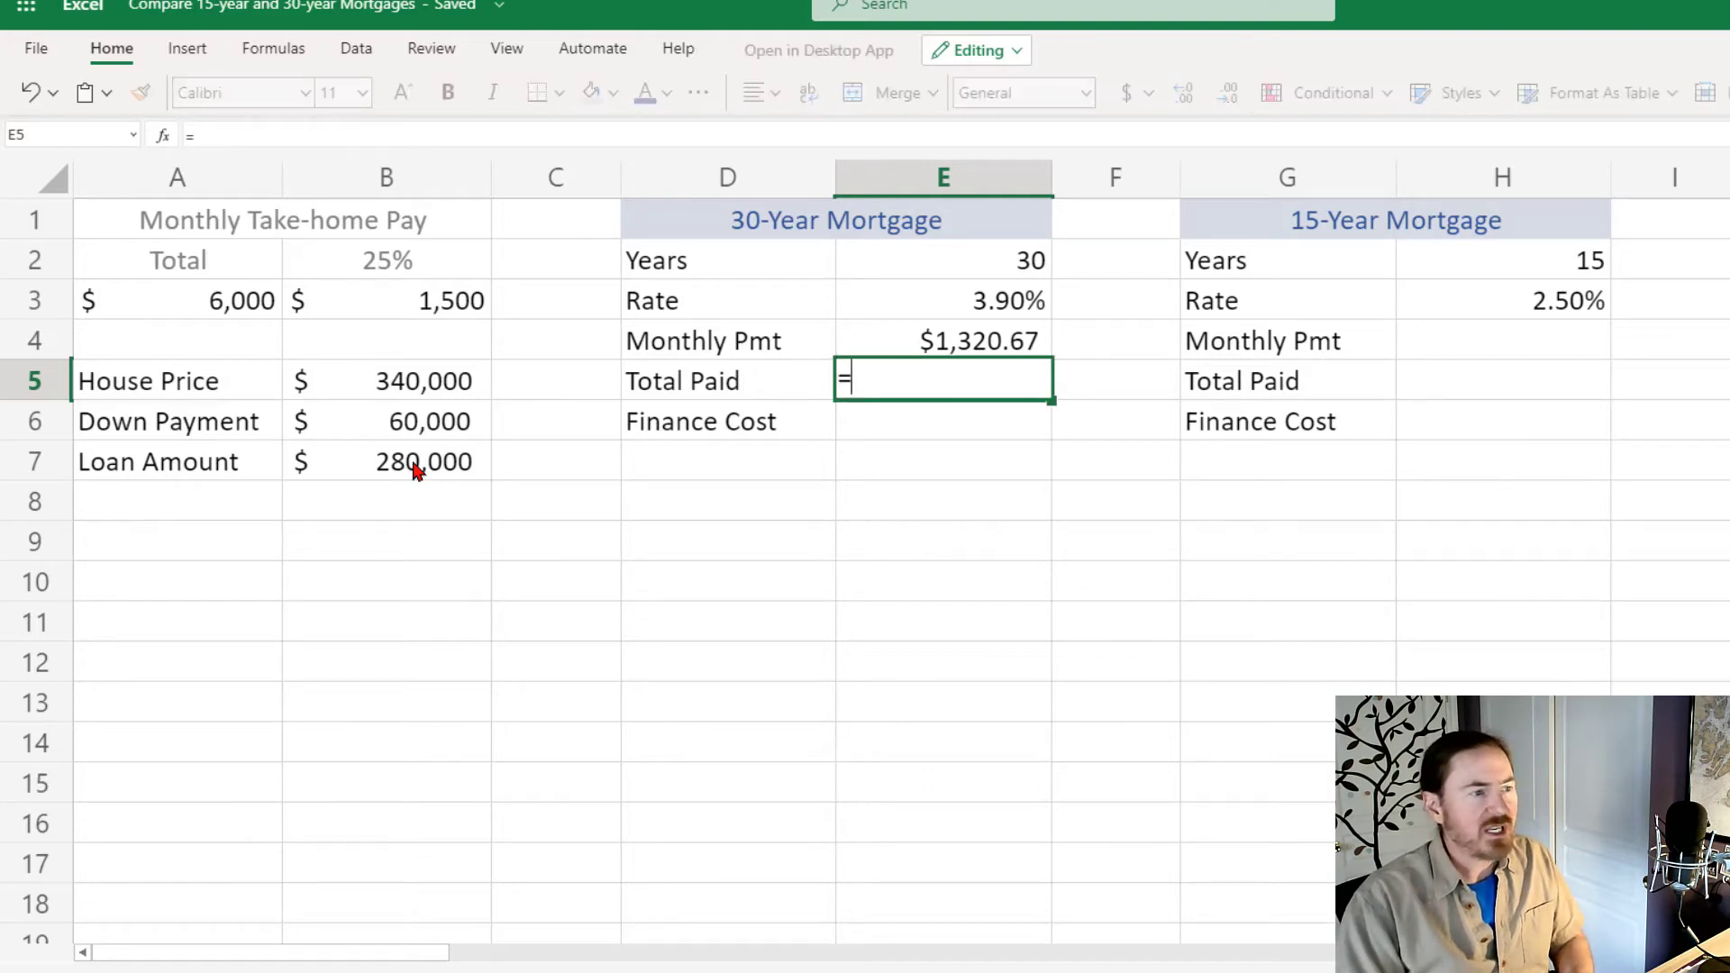
click(984, 352)
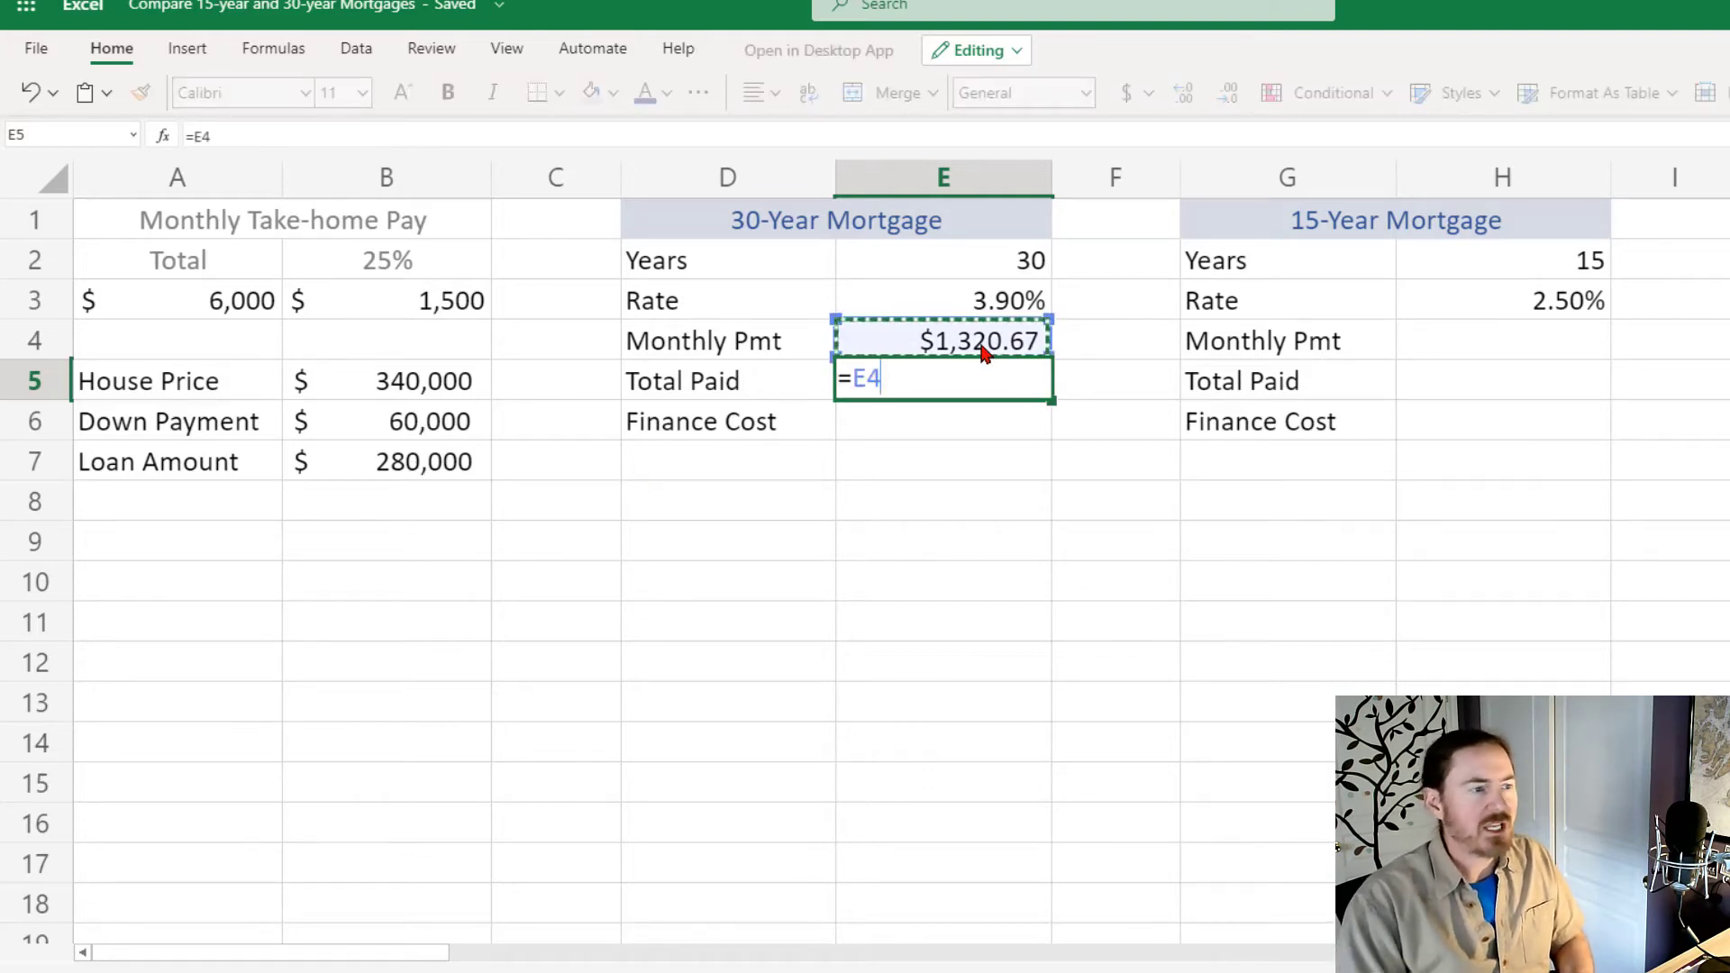
text(*)
click(1005, 270)
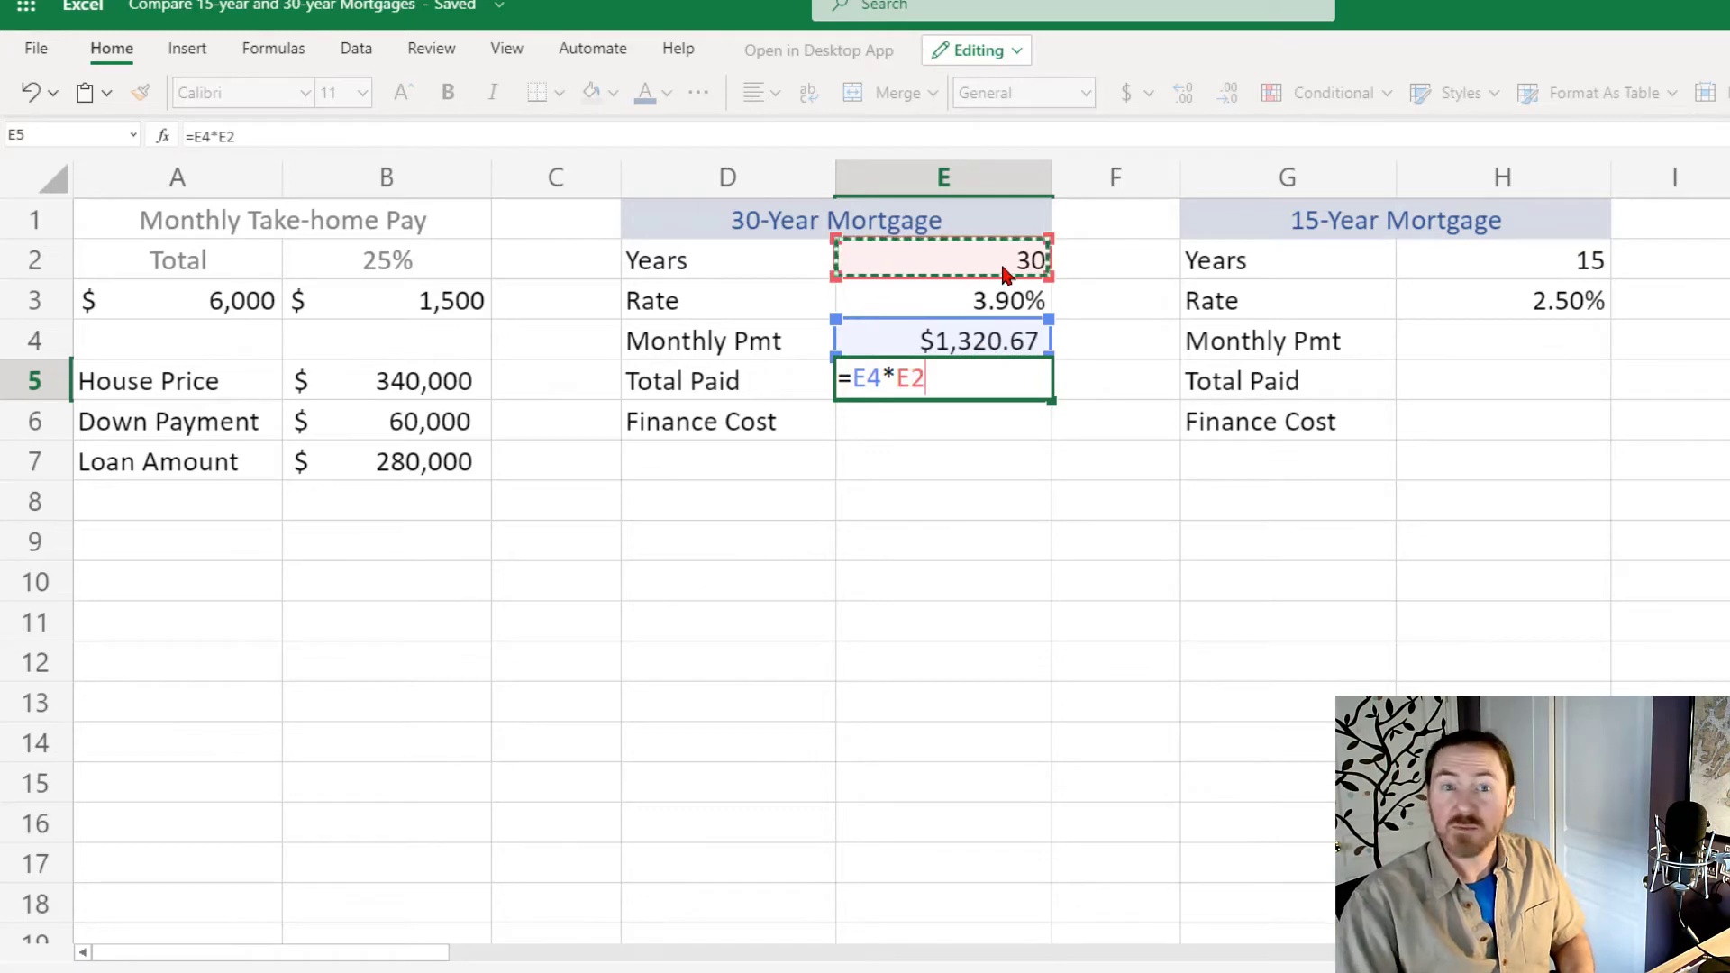
text(*12+)
click(460, 436)
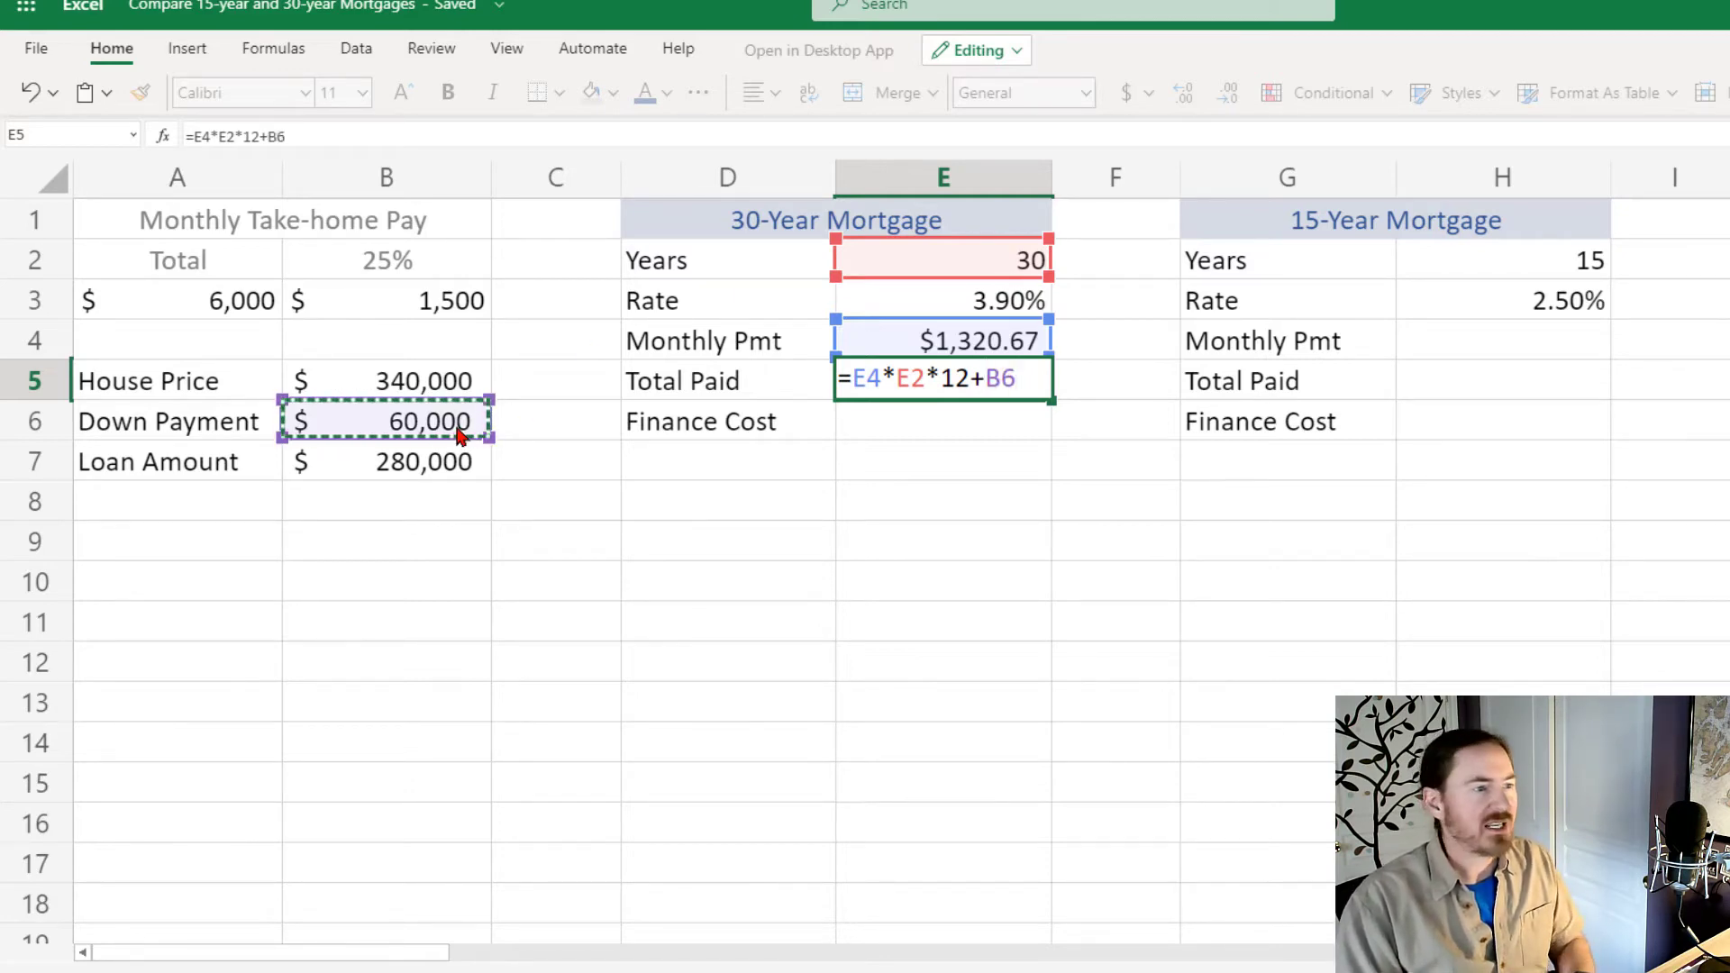
key(Return)
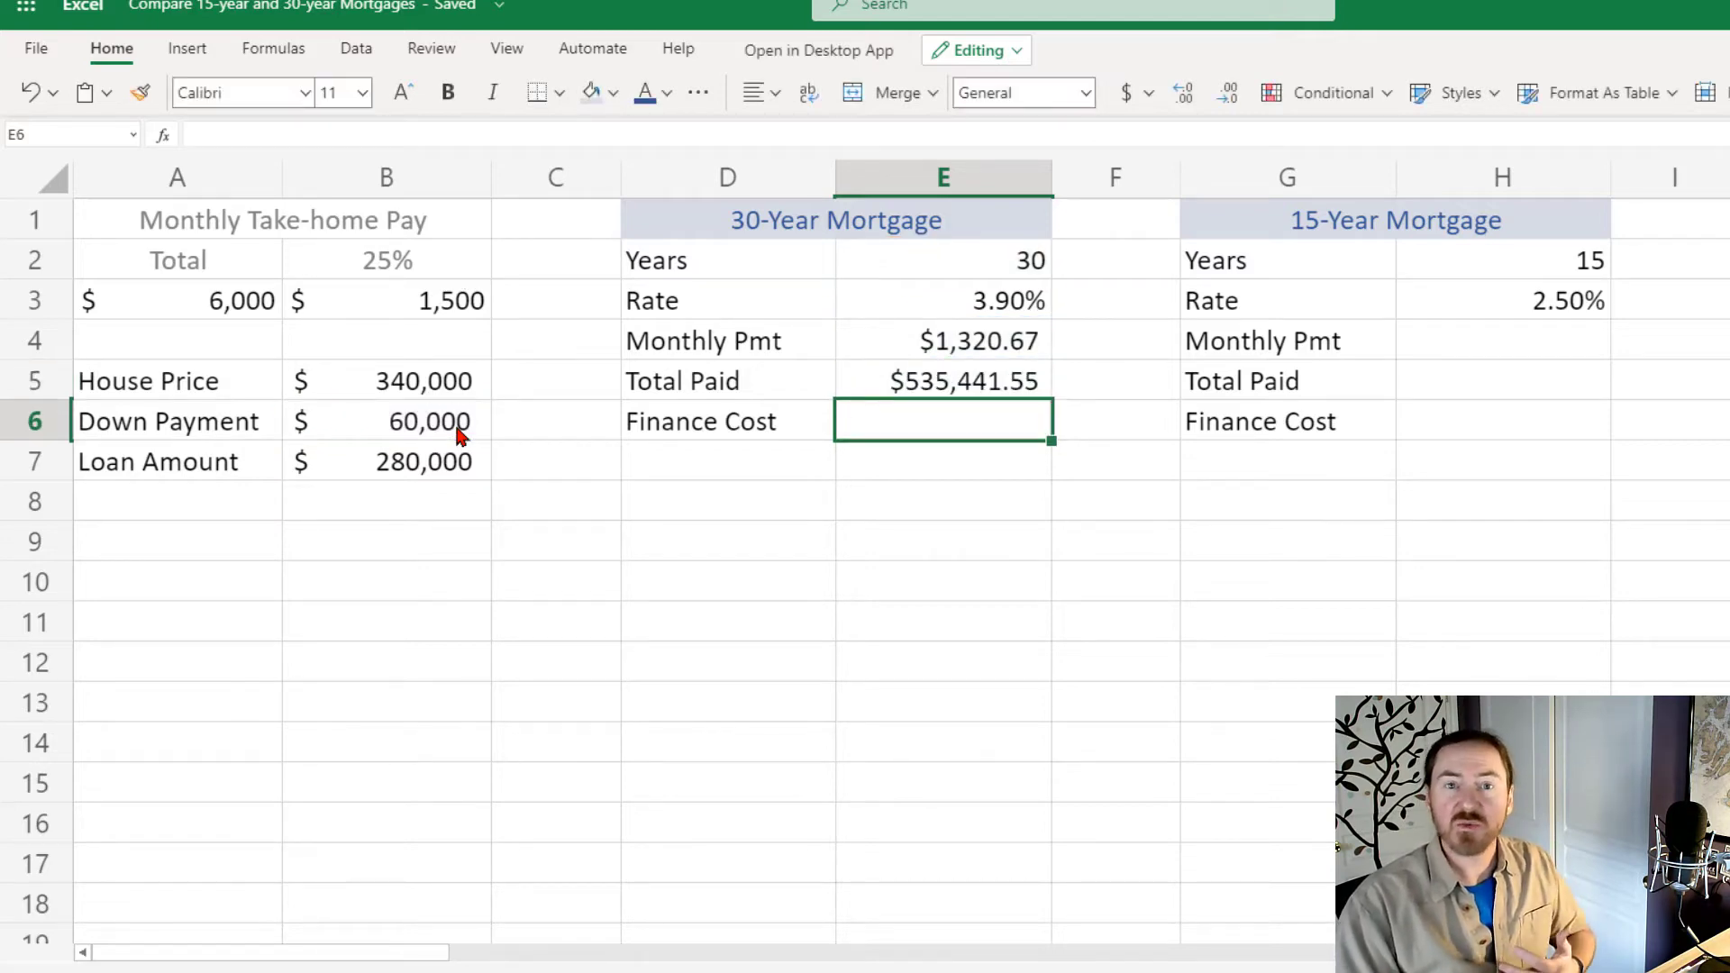
Calculate the 30-year mortgage's finance cost in E6 as total paid minus house price with the formula =E5-B5.
text(=)
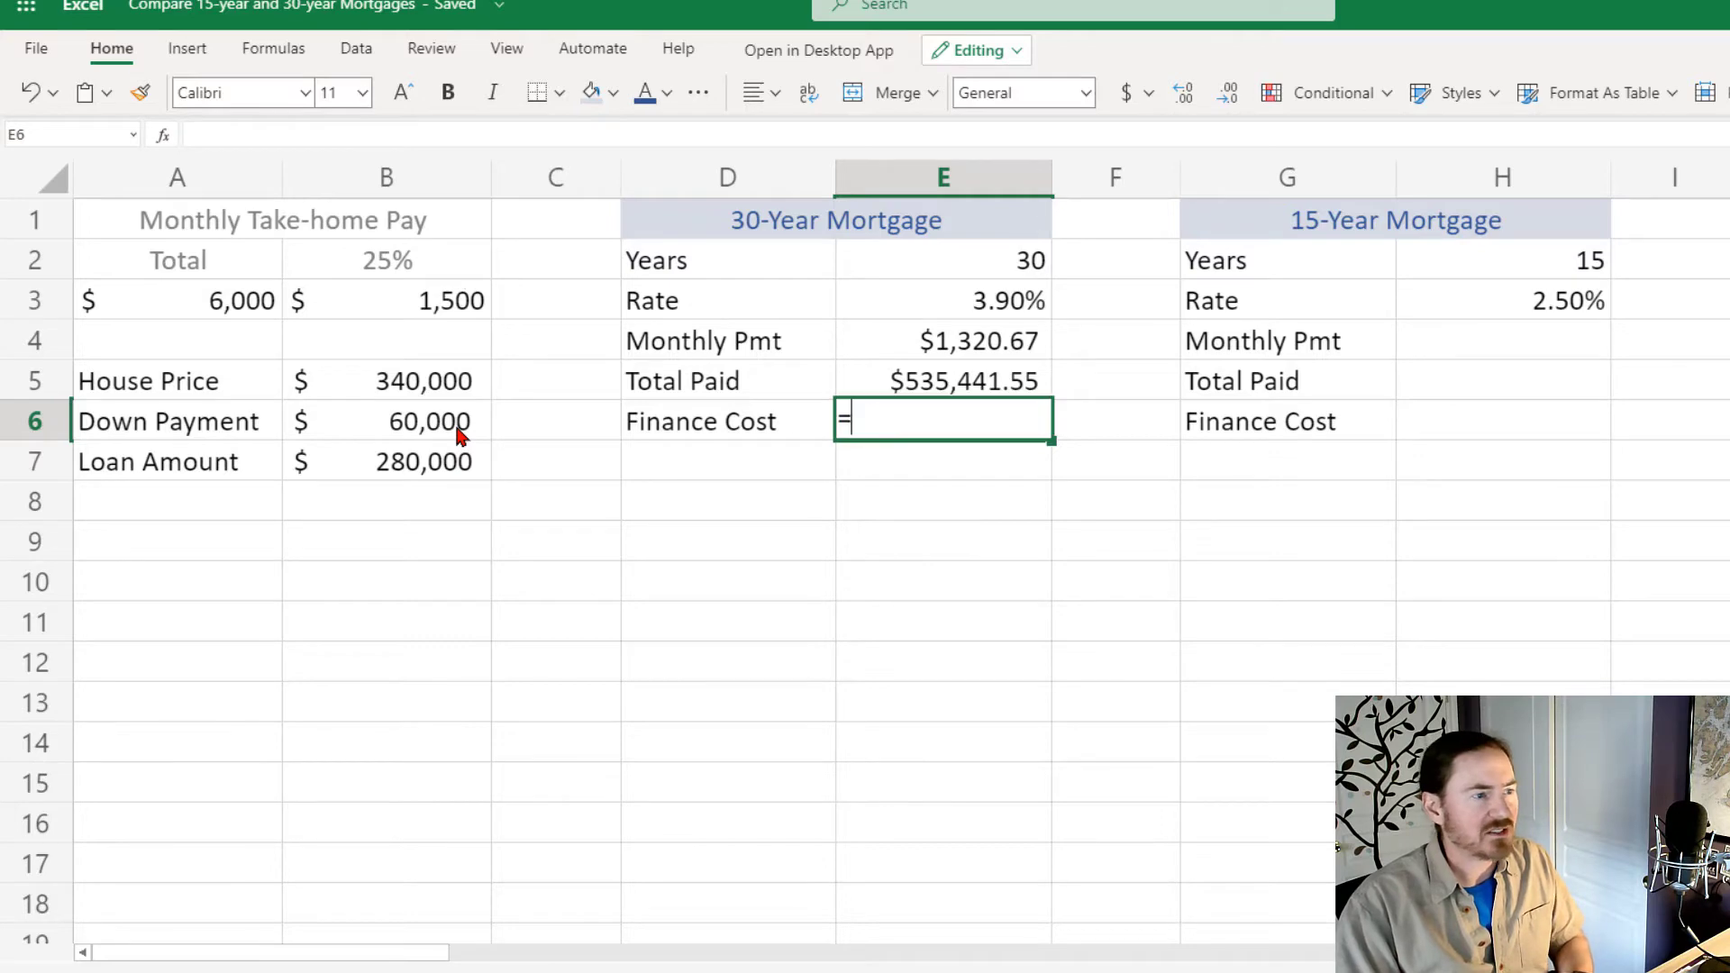
click(964, 383)
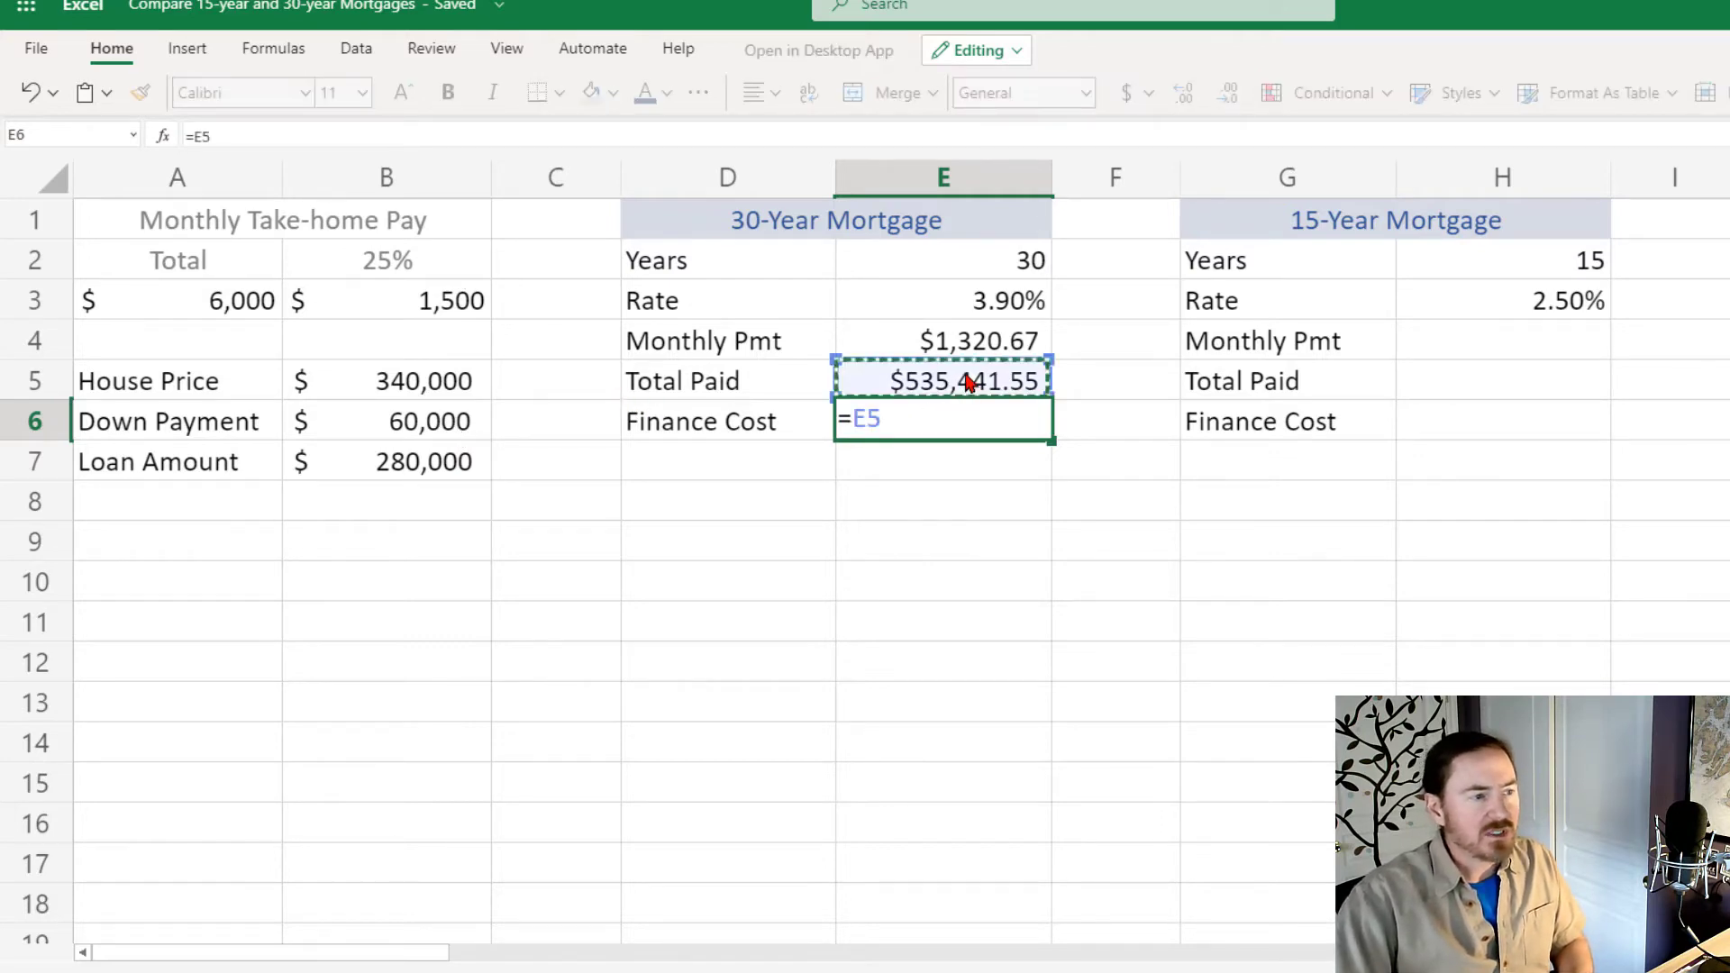
text(-)
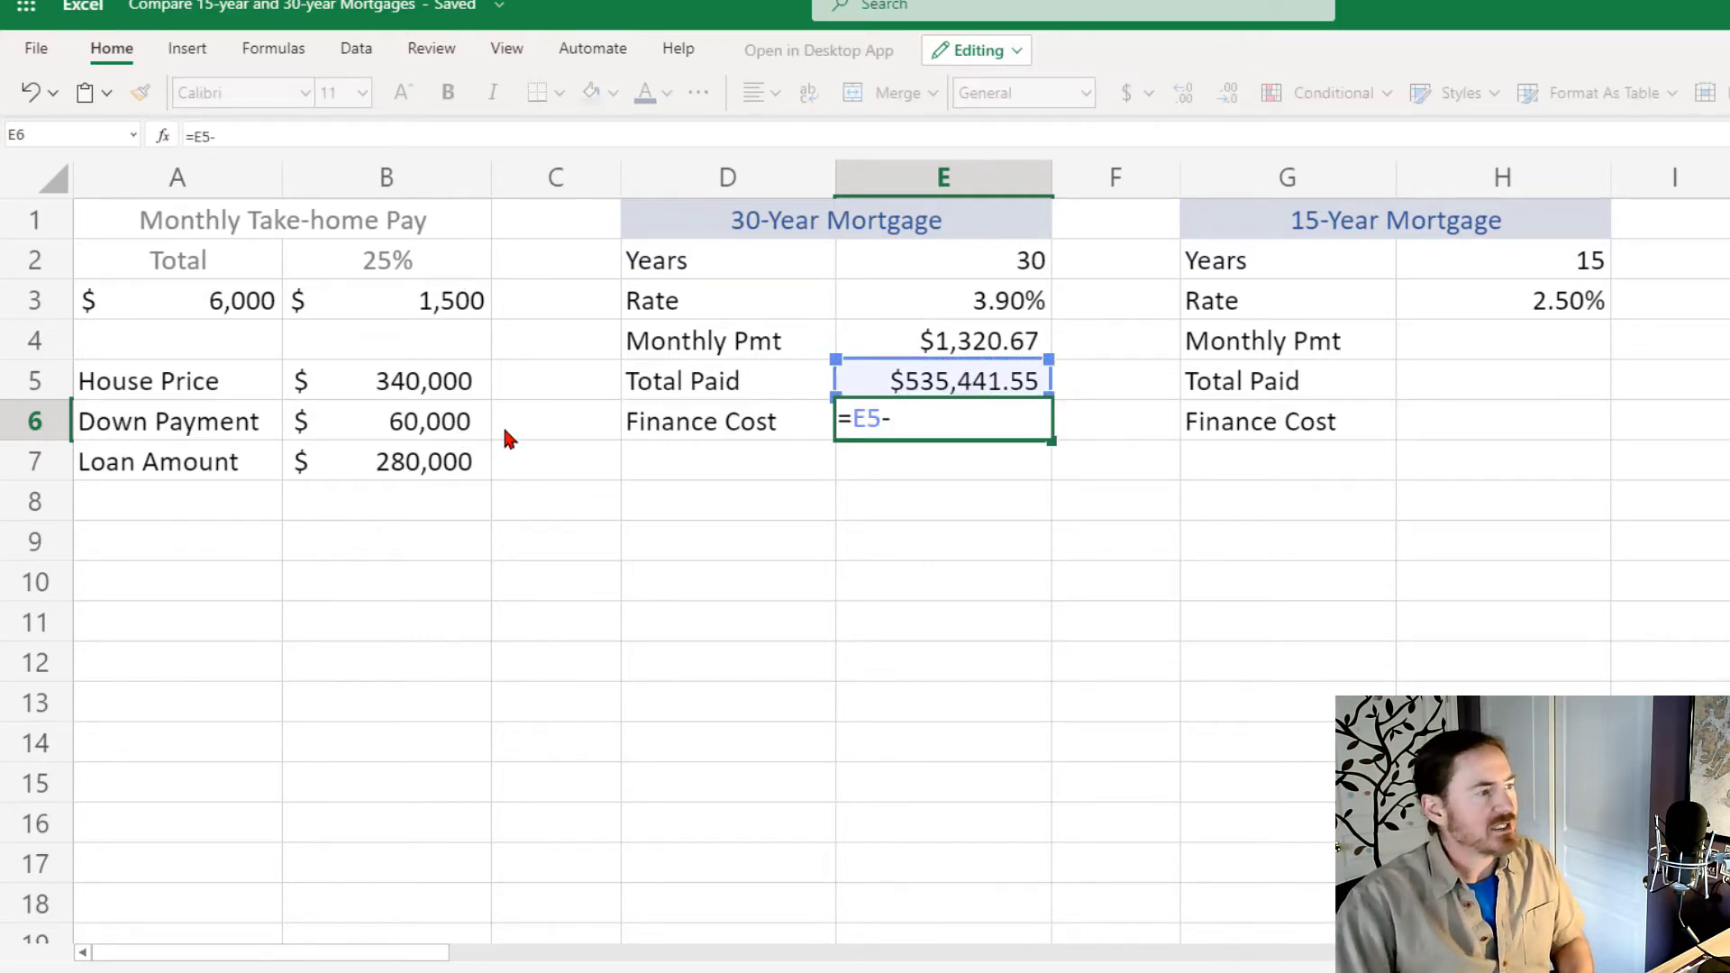
click(432, 378)
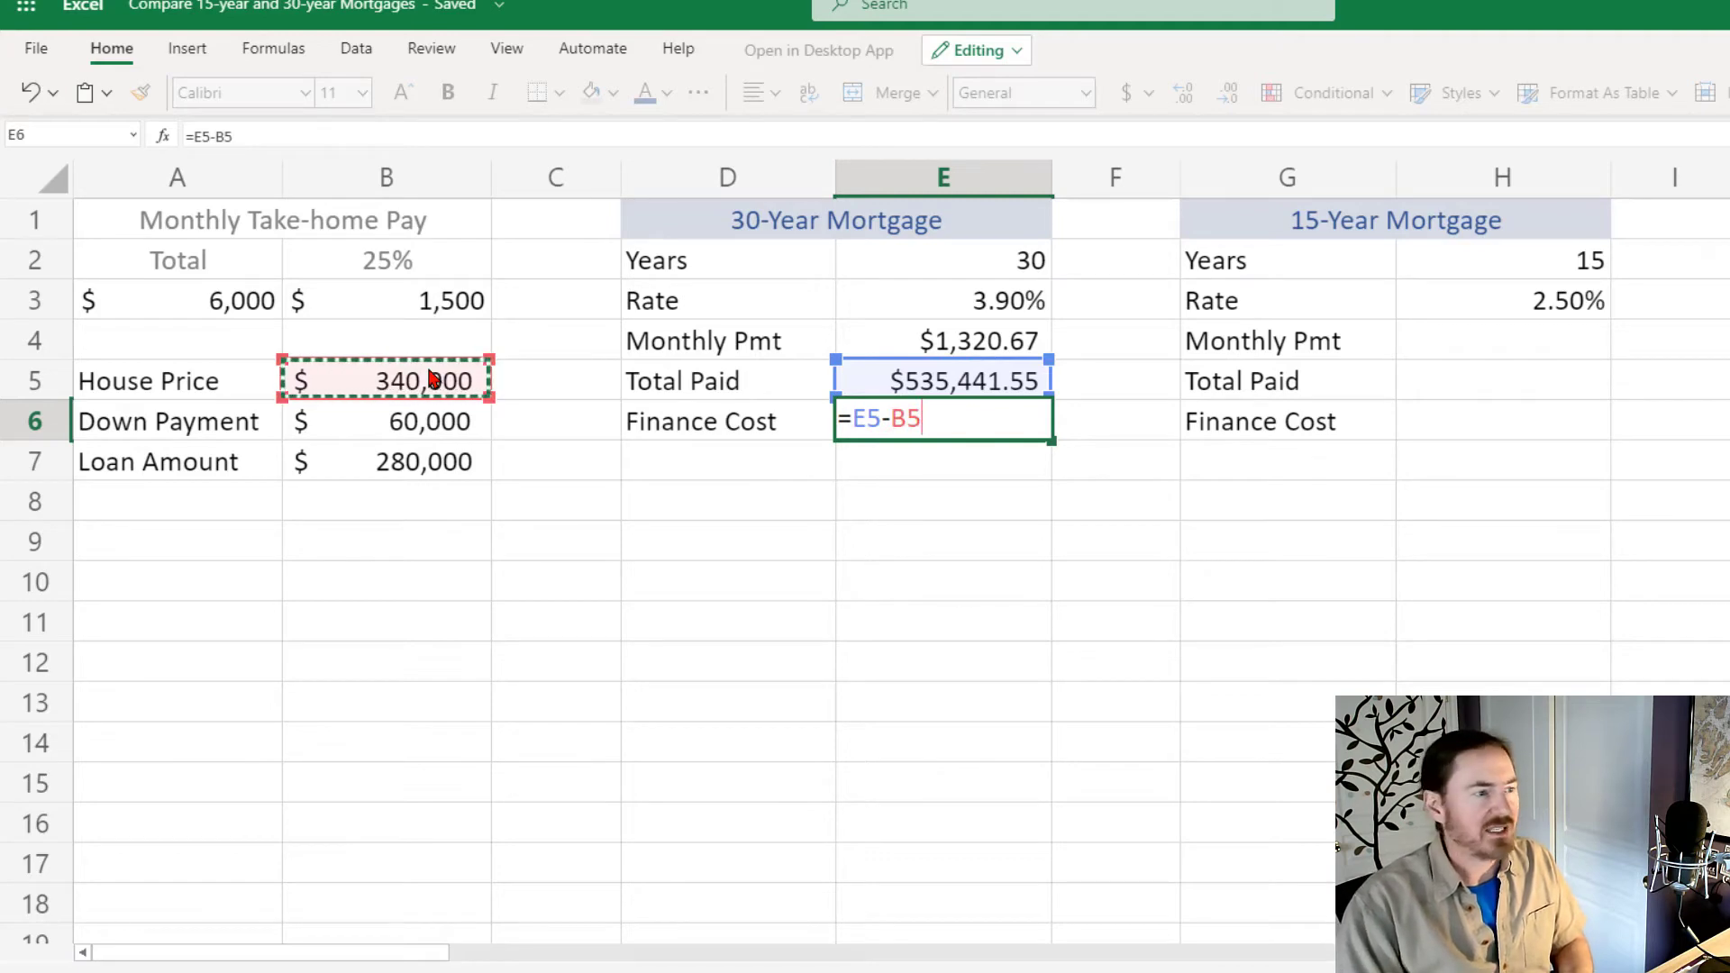
key(Return)
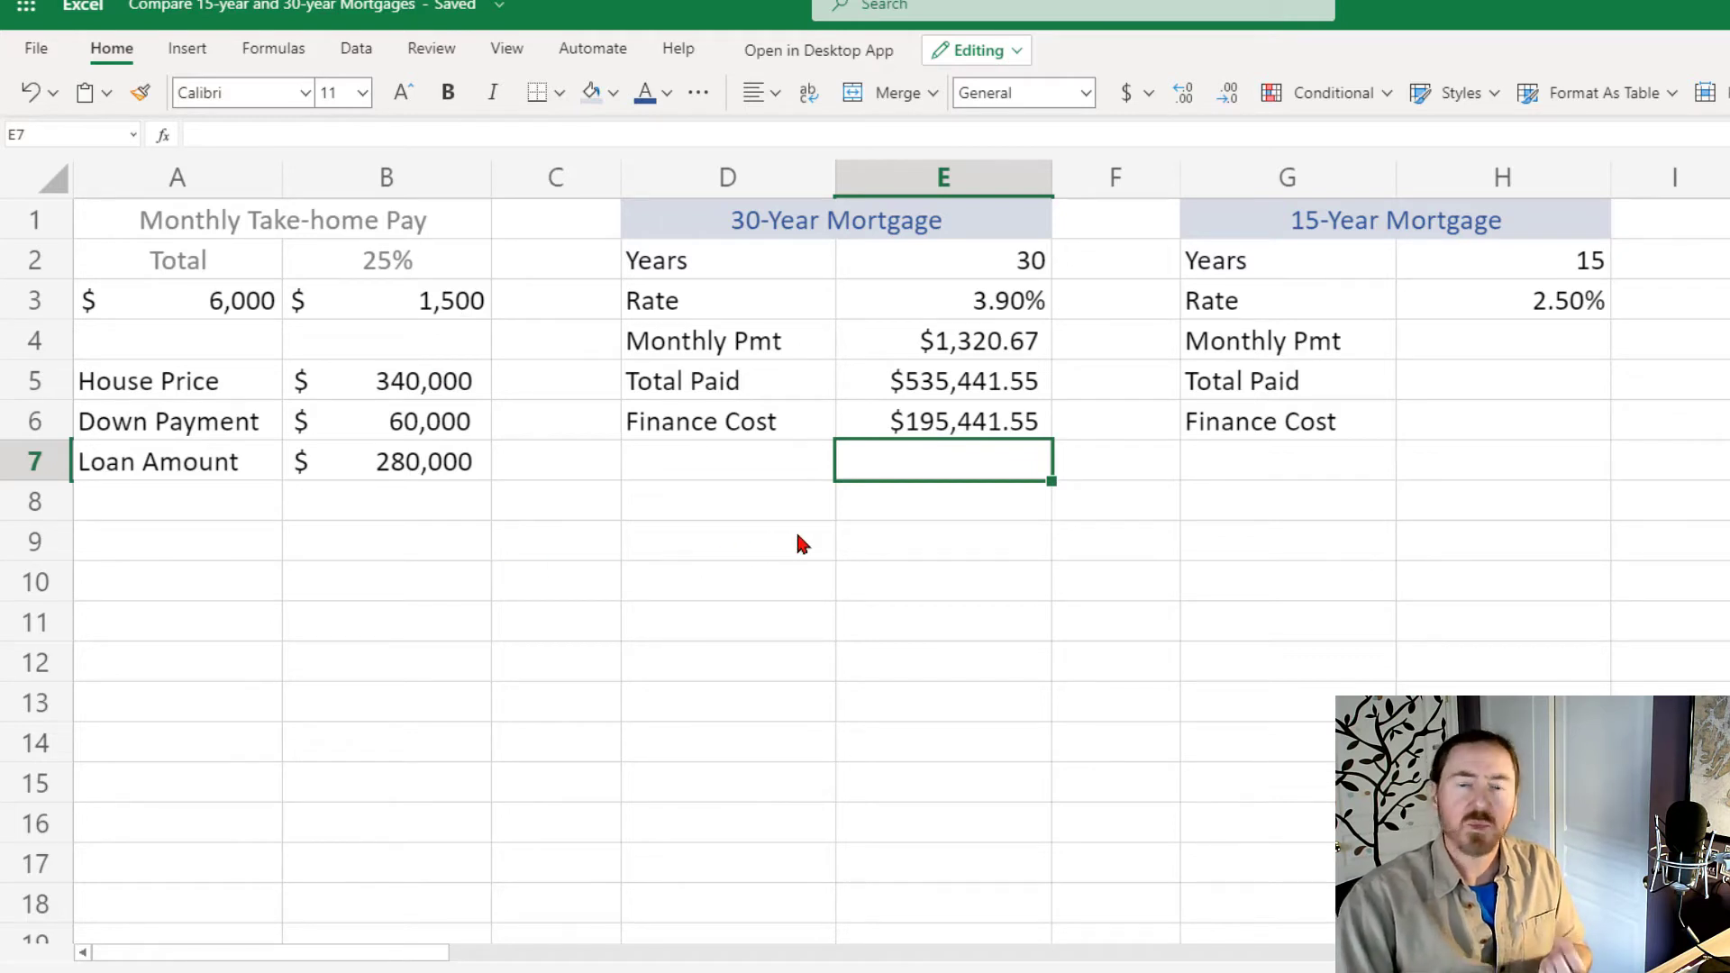
click(944, 427)
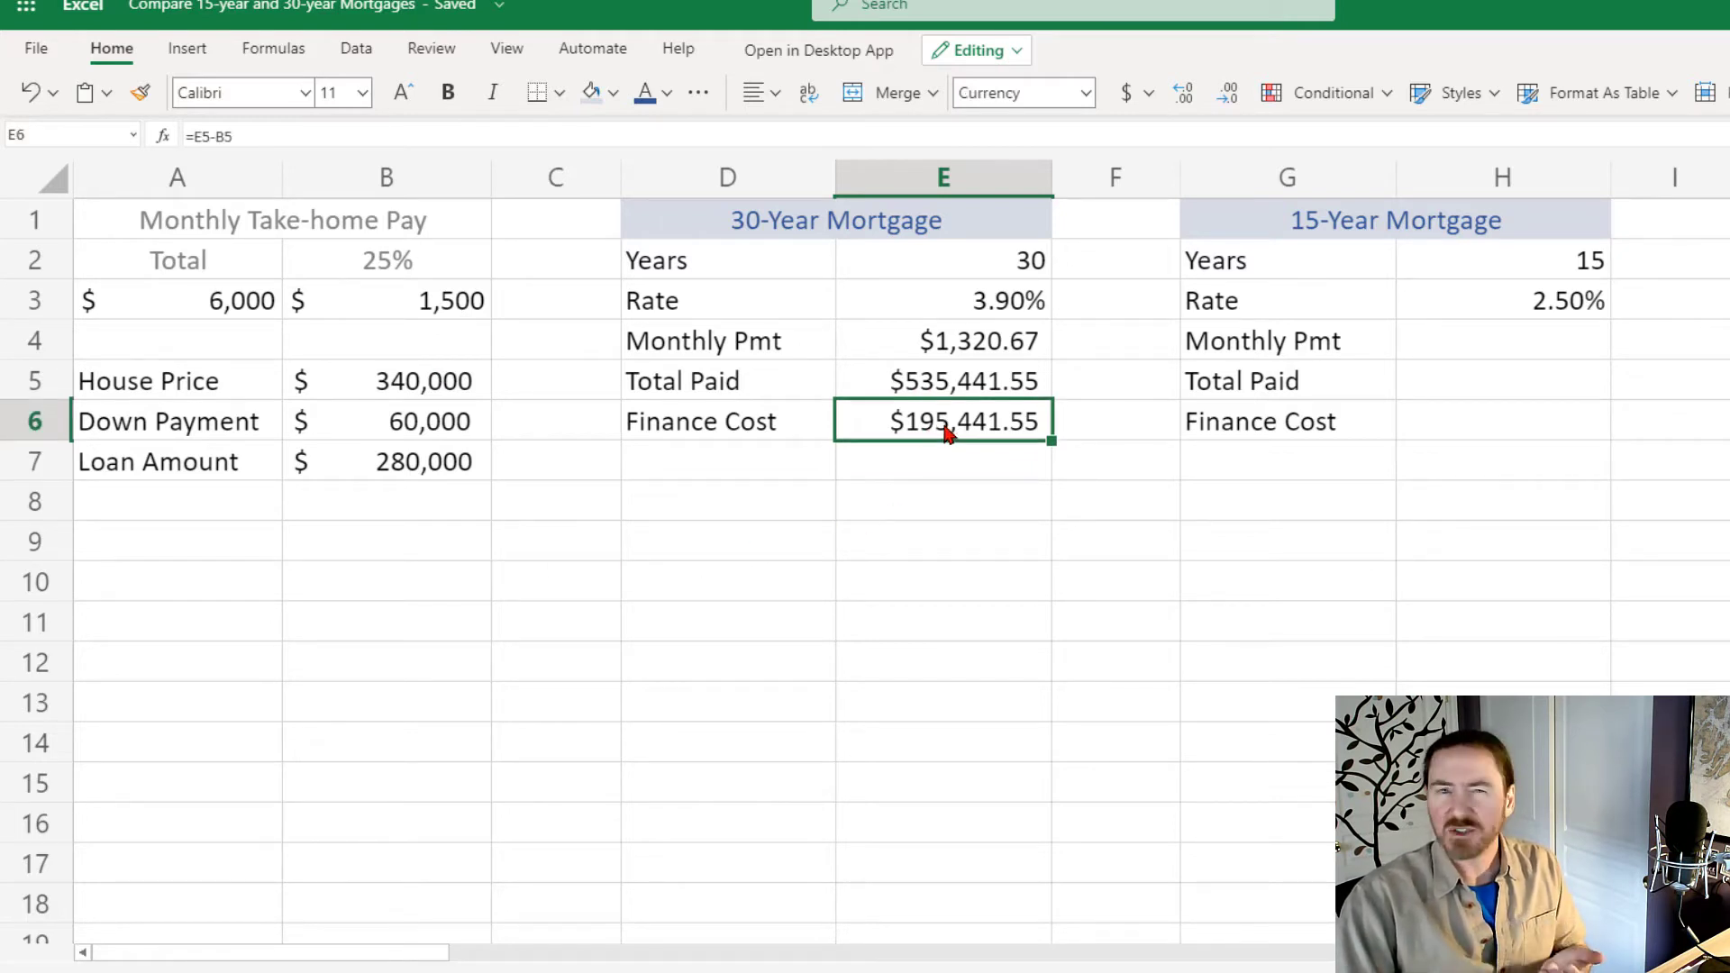
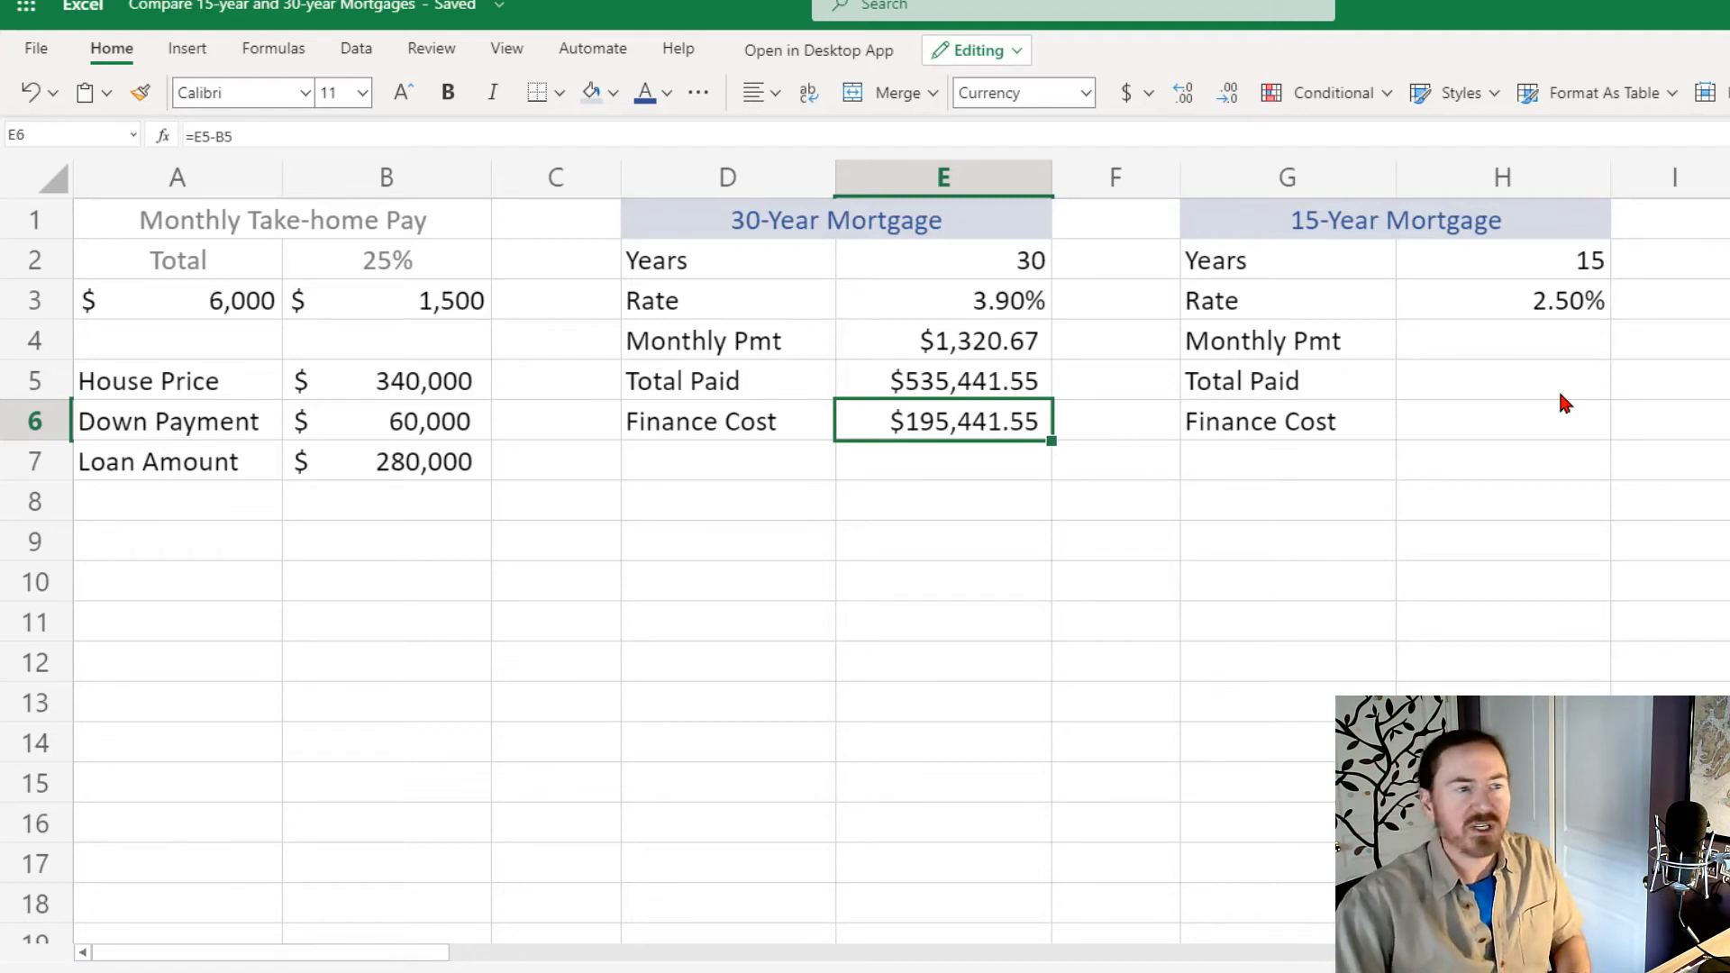
Calculate the 15-year mortgage's monthly payment in H4 with the formula =PMT(H3/12,H2*12,B7).
key(Right)
key(Right)
key(Right)
key(Up)
key(Up)
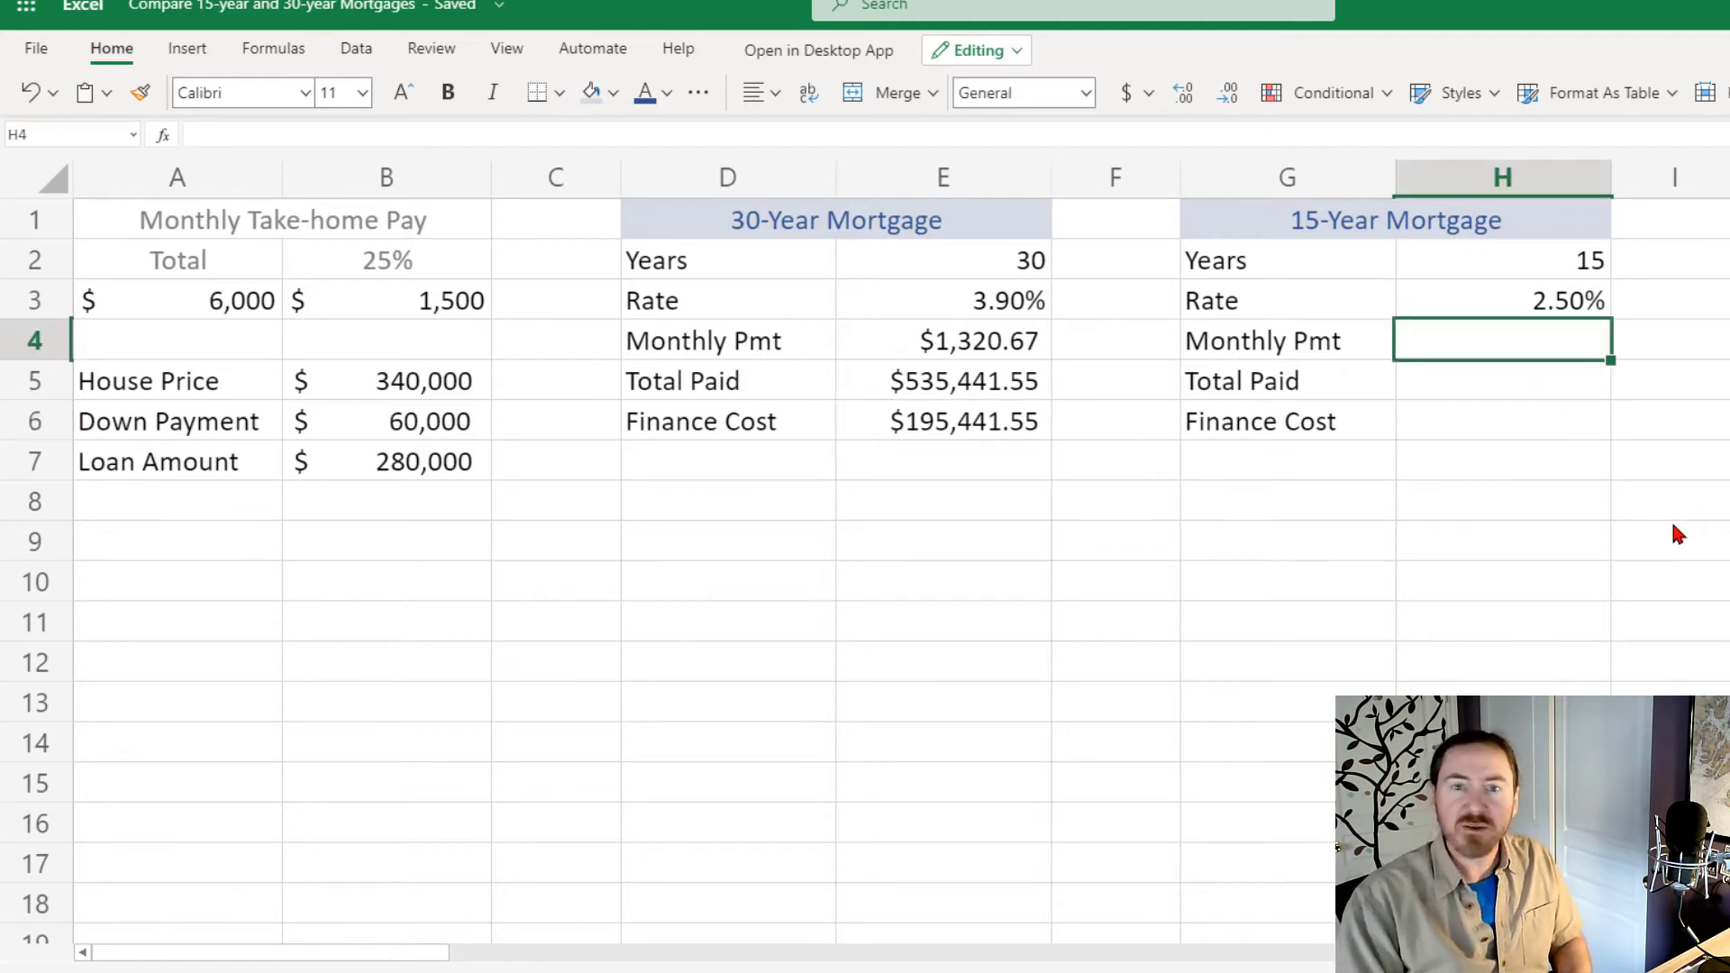
text(=P)
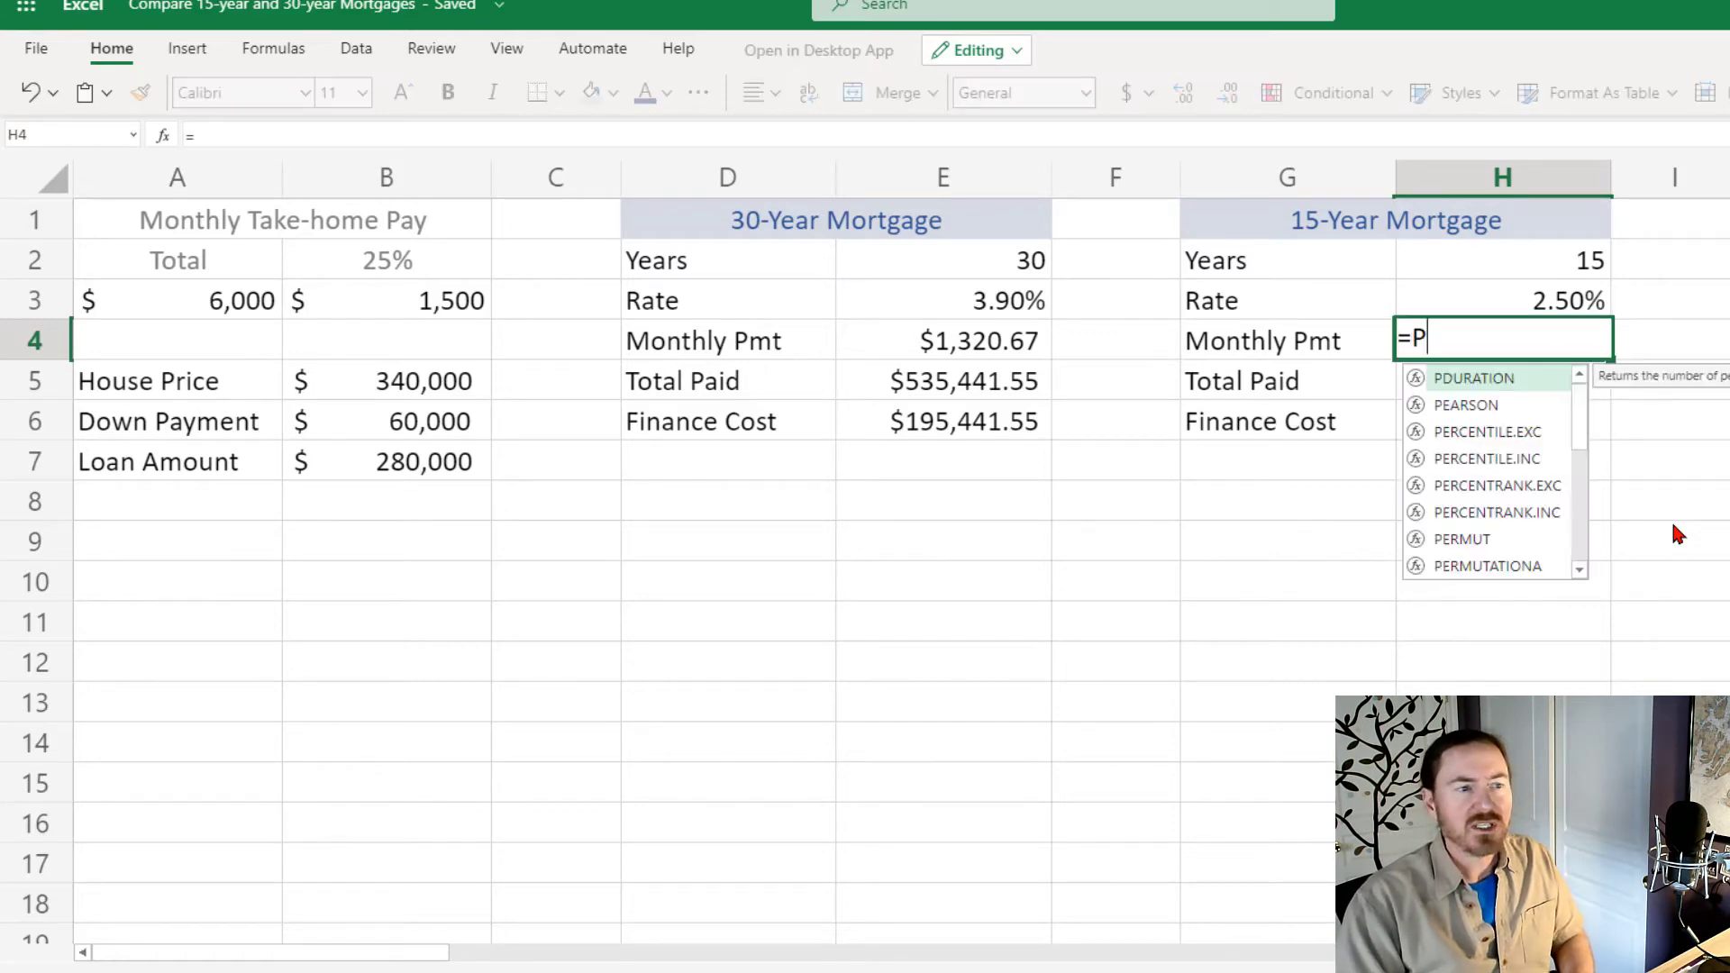
text(MT()
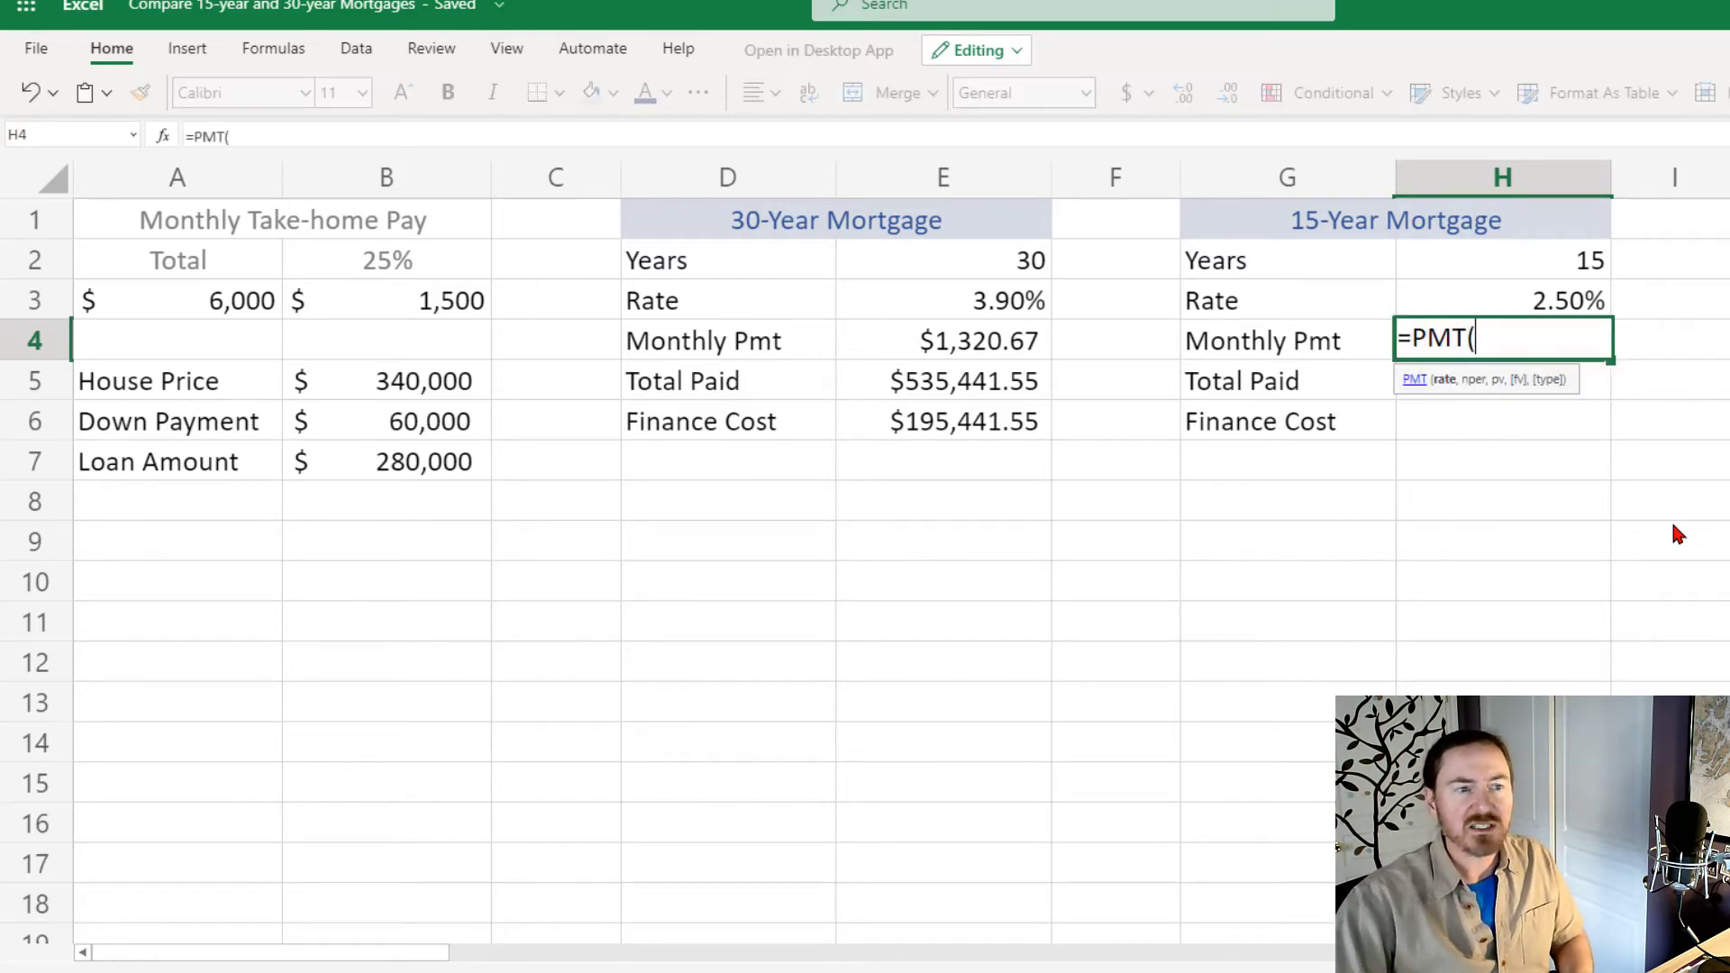
click(1543, 306)
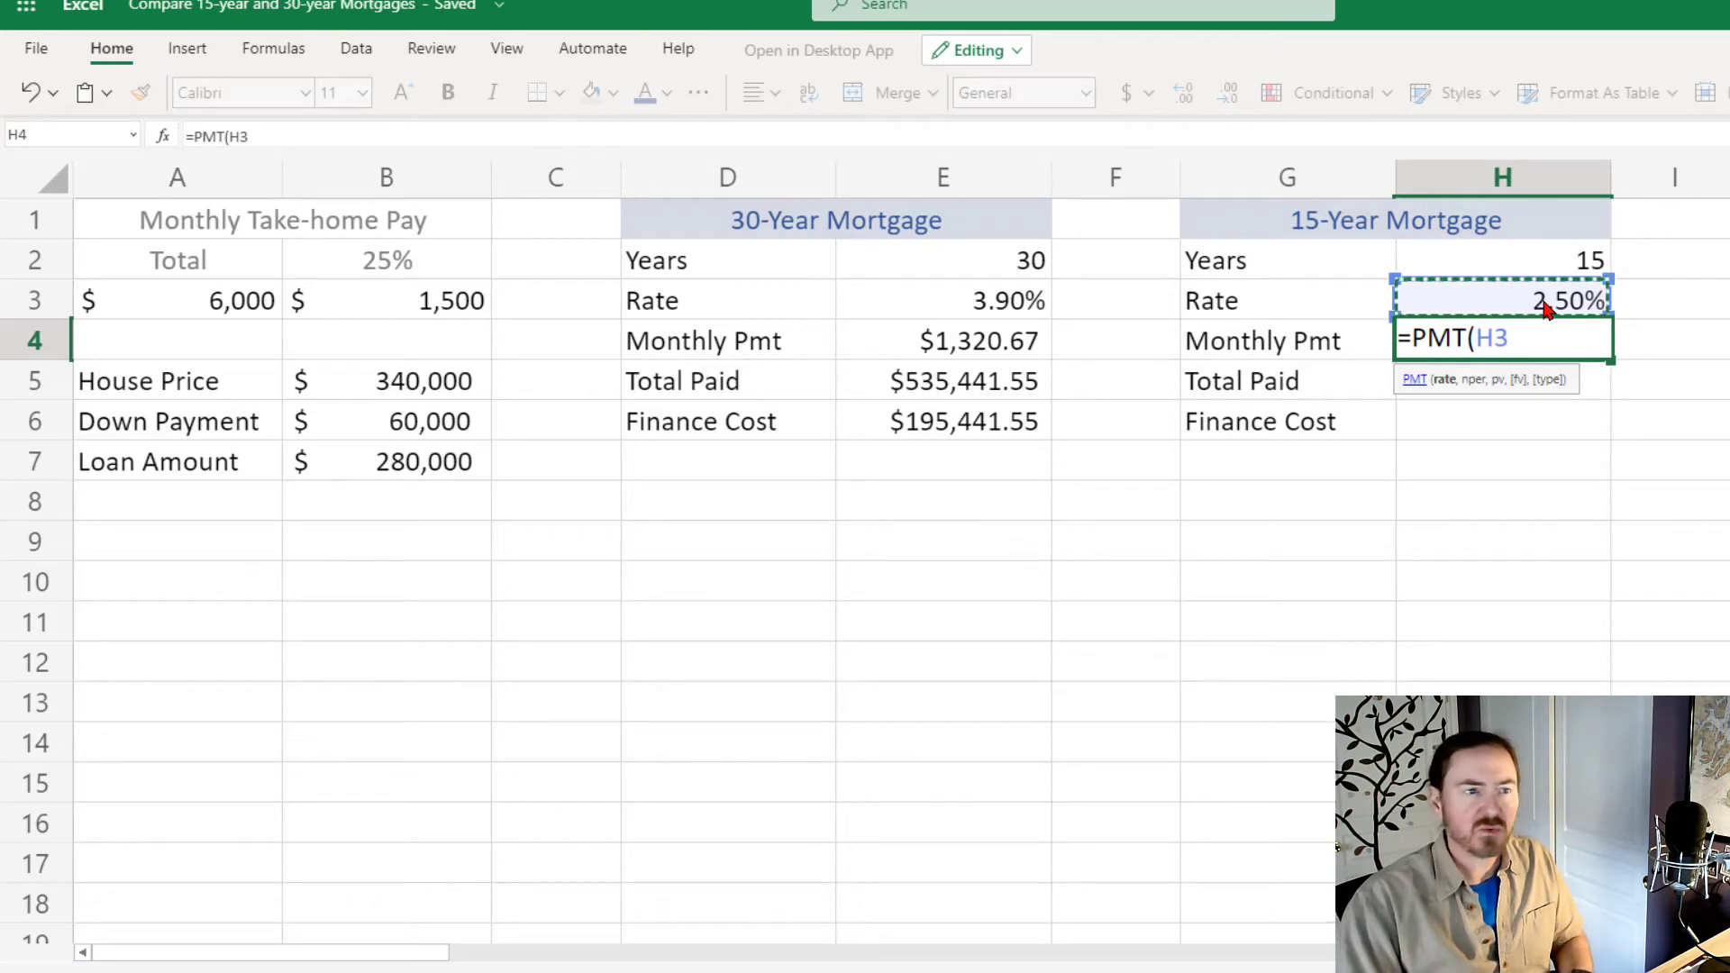
text(/12)
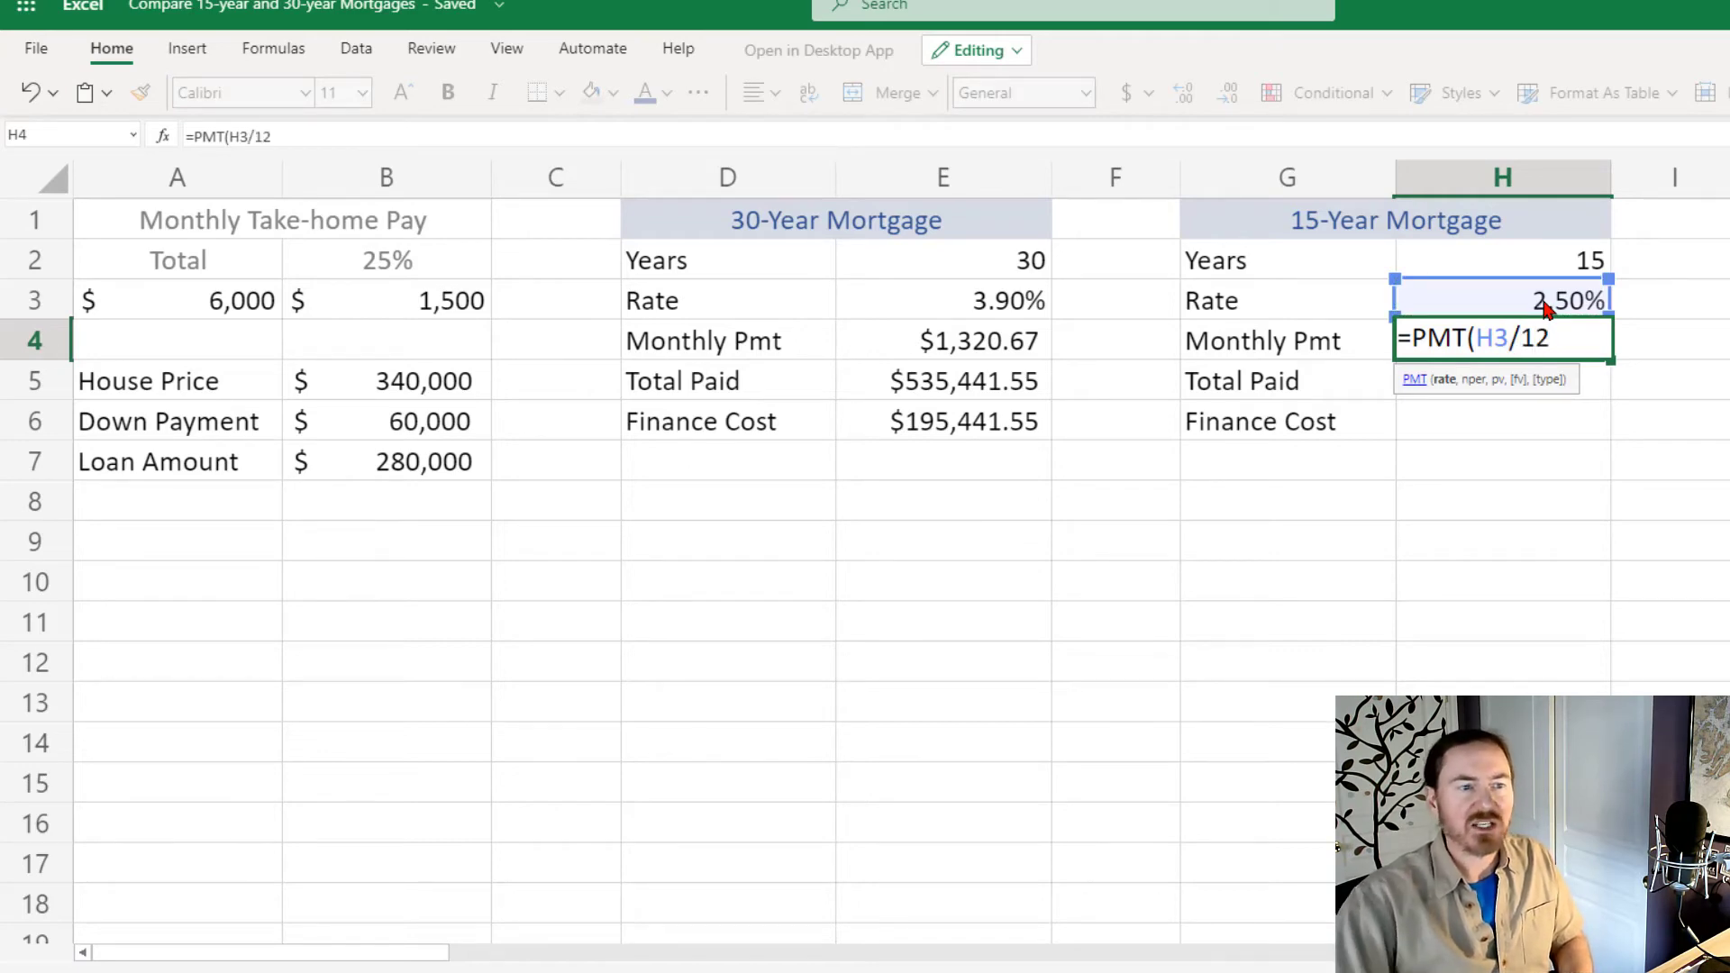
text(,)
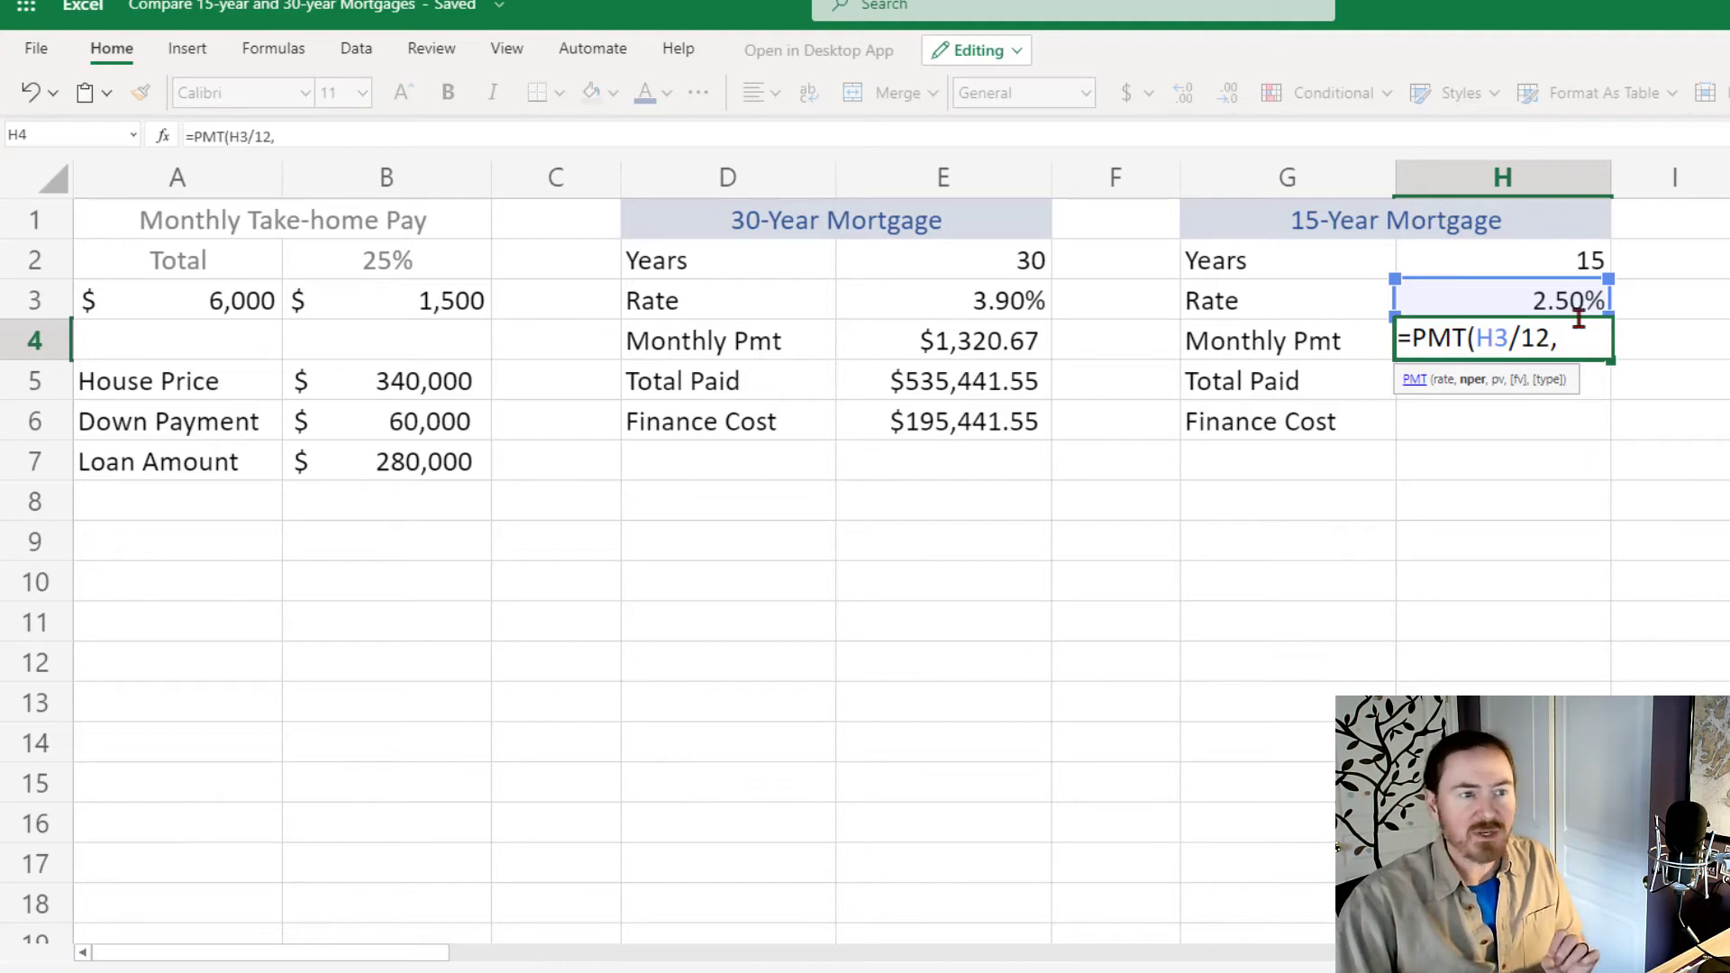
click(1572, 264)
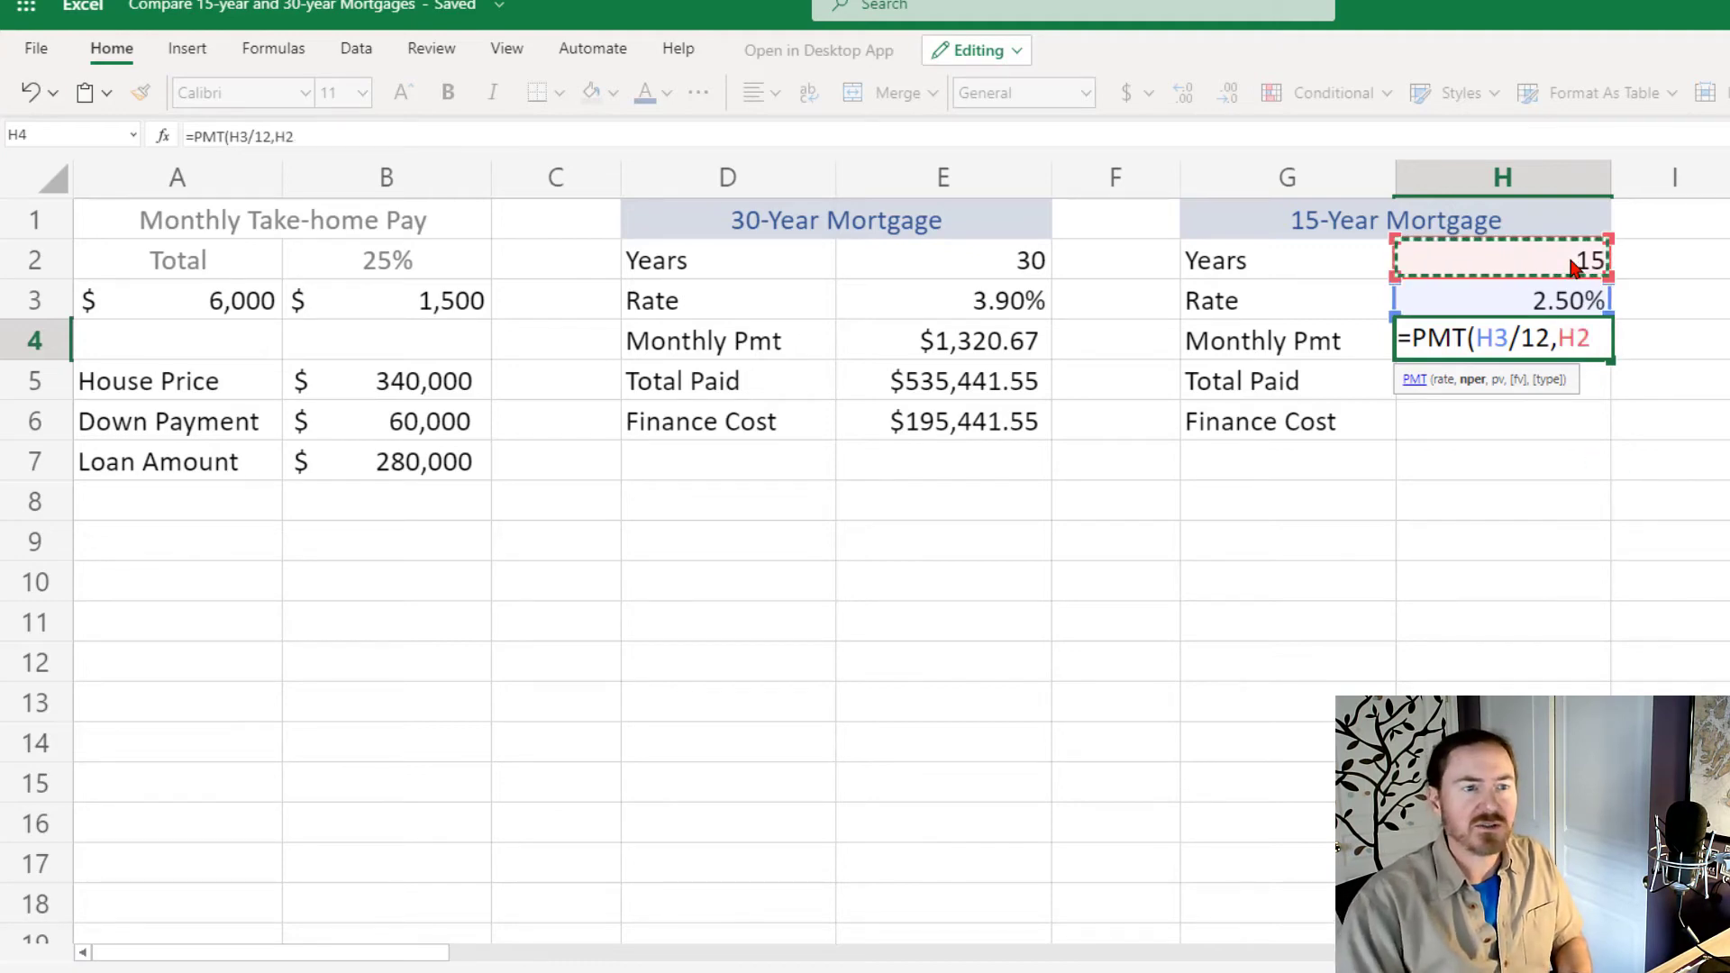
text(*12)
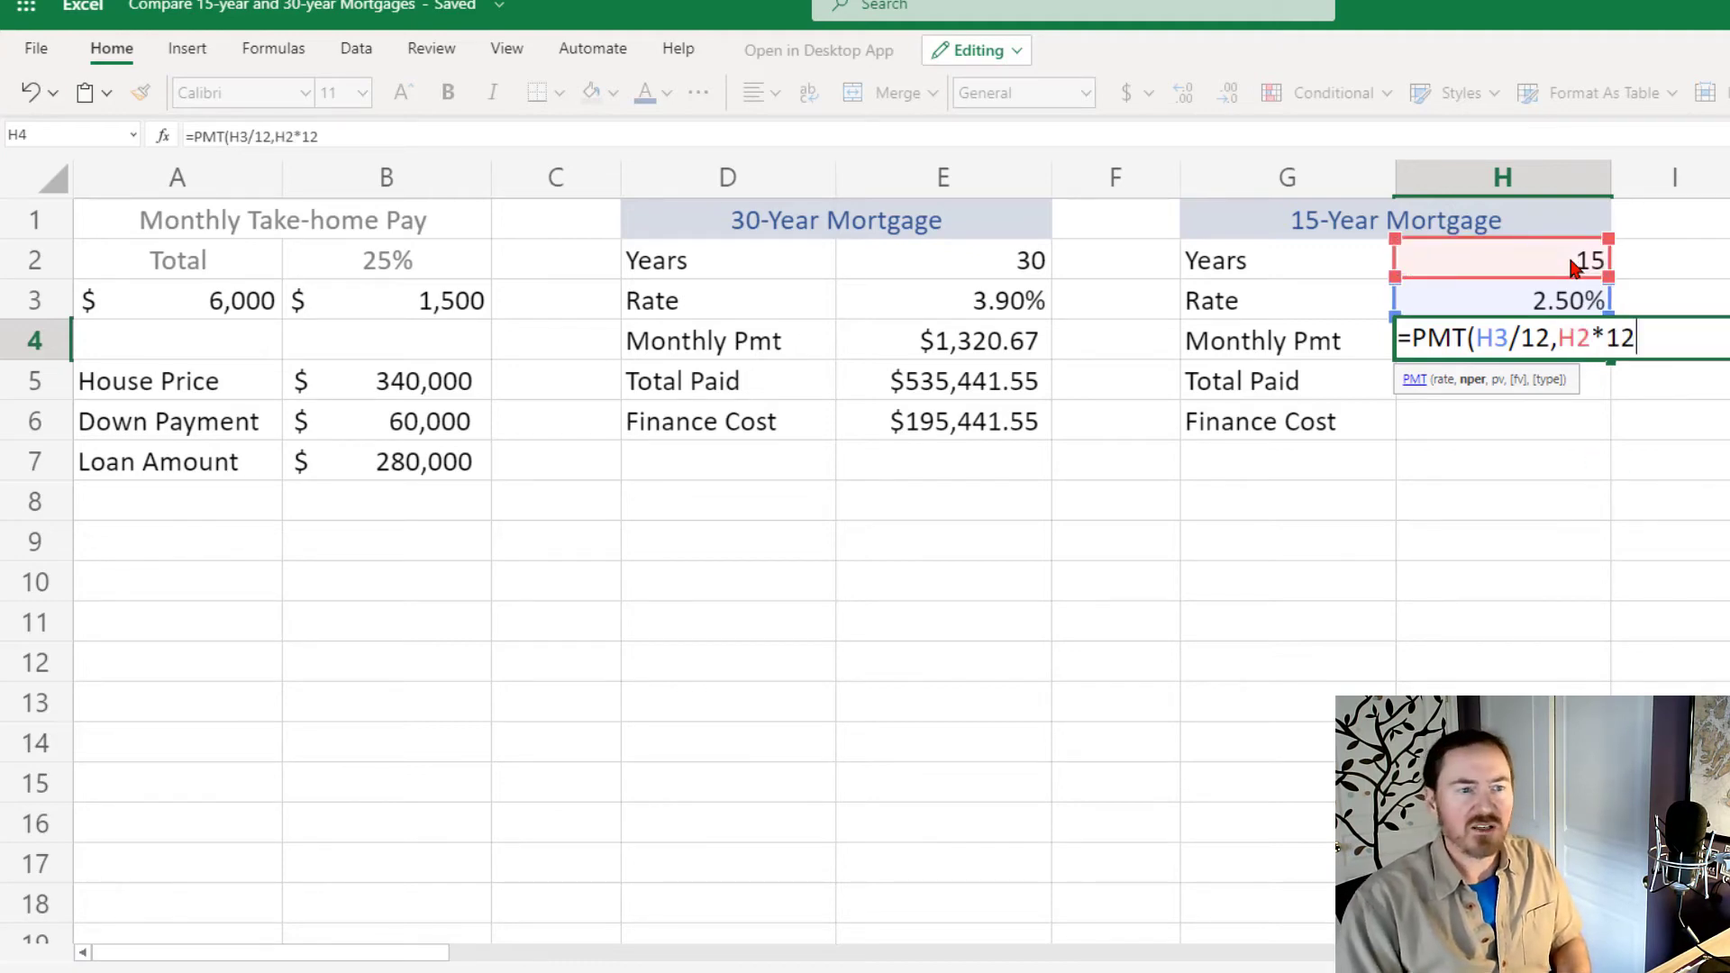
text(,)
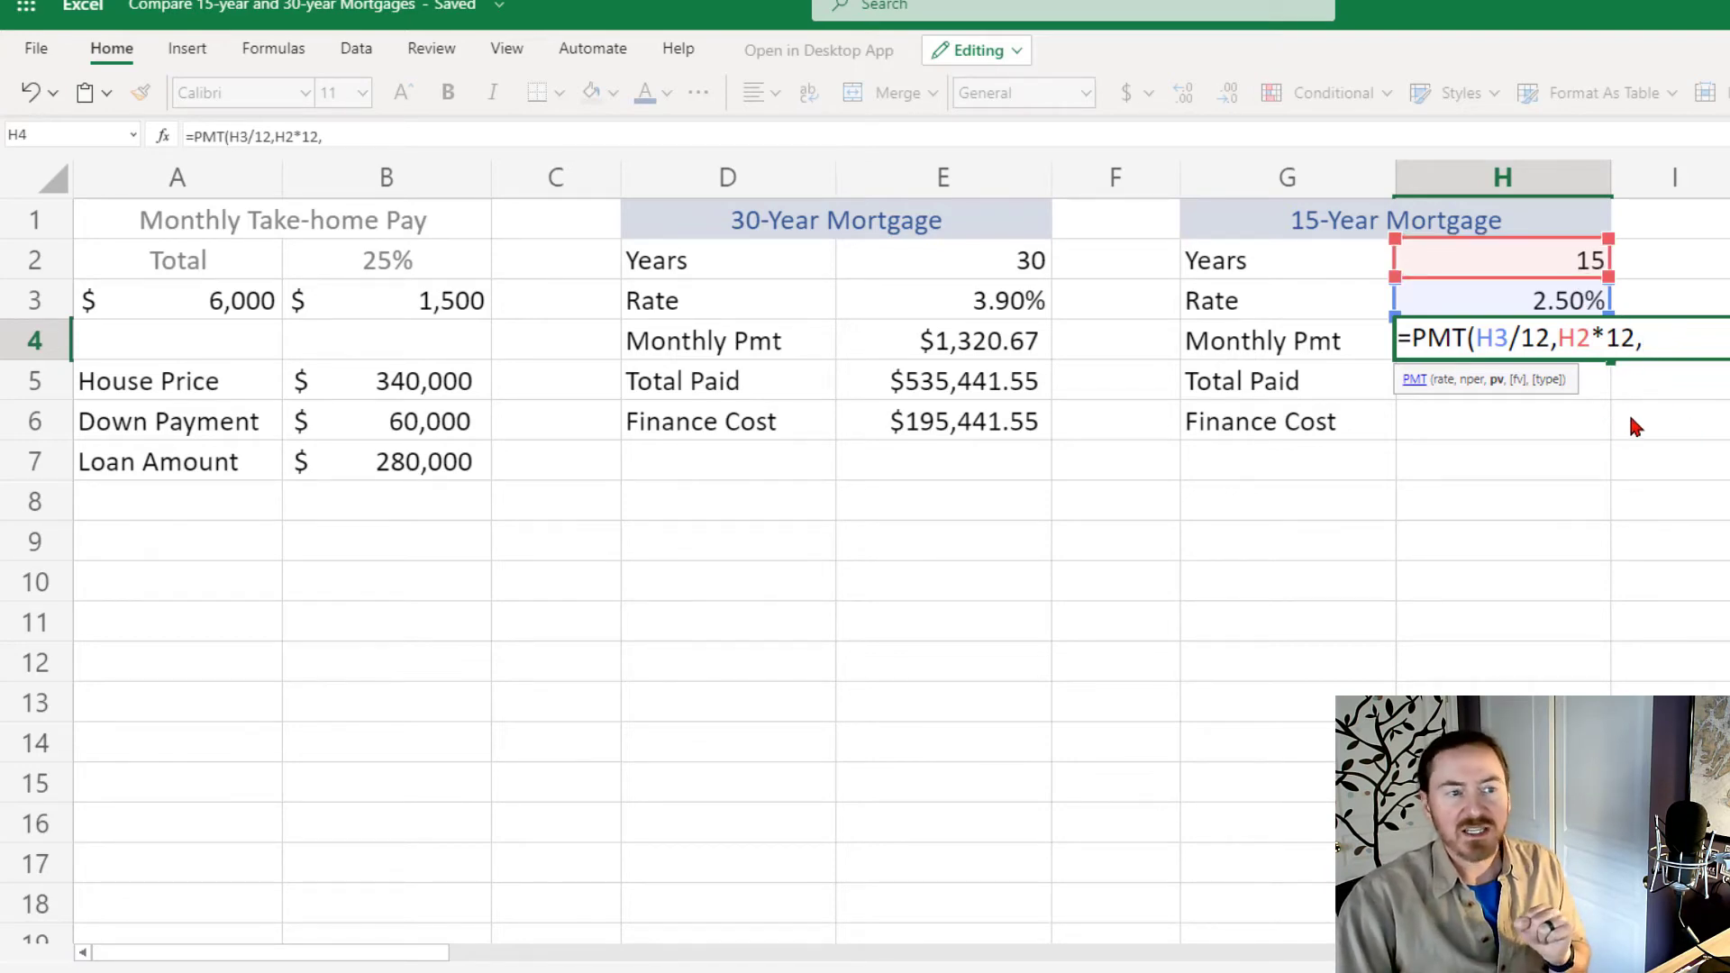
text(-)
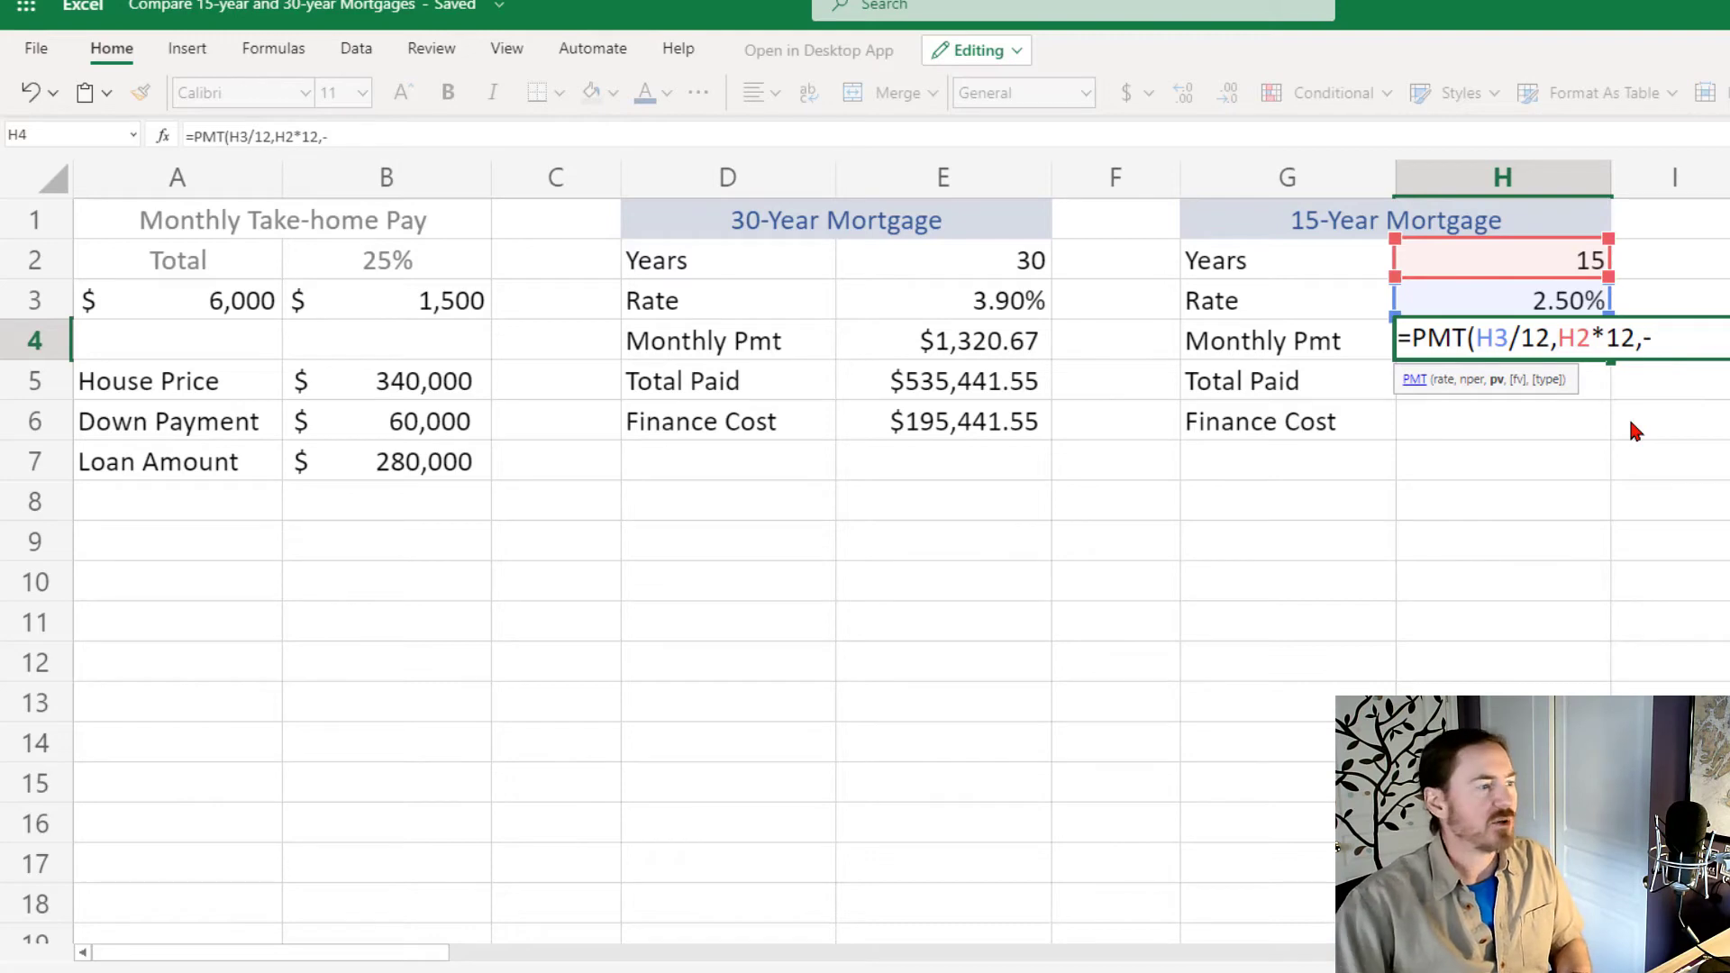
click(429, 472)
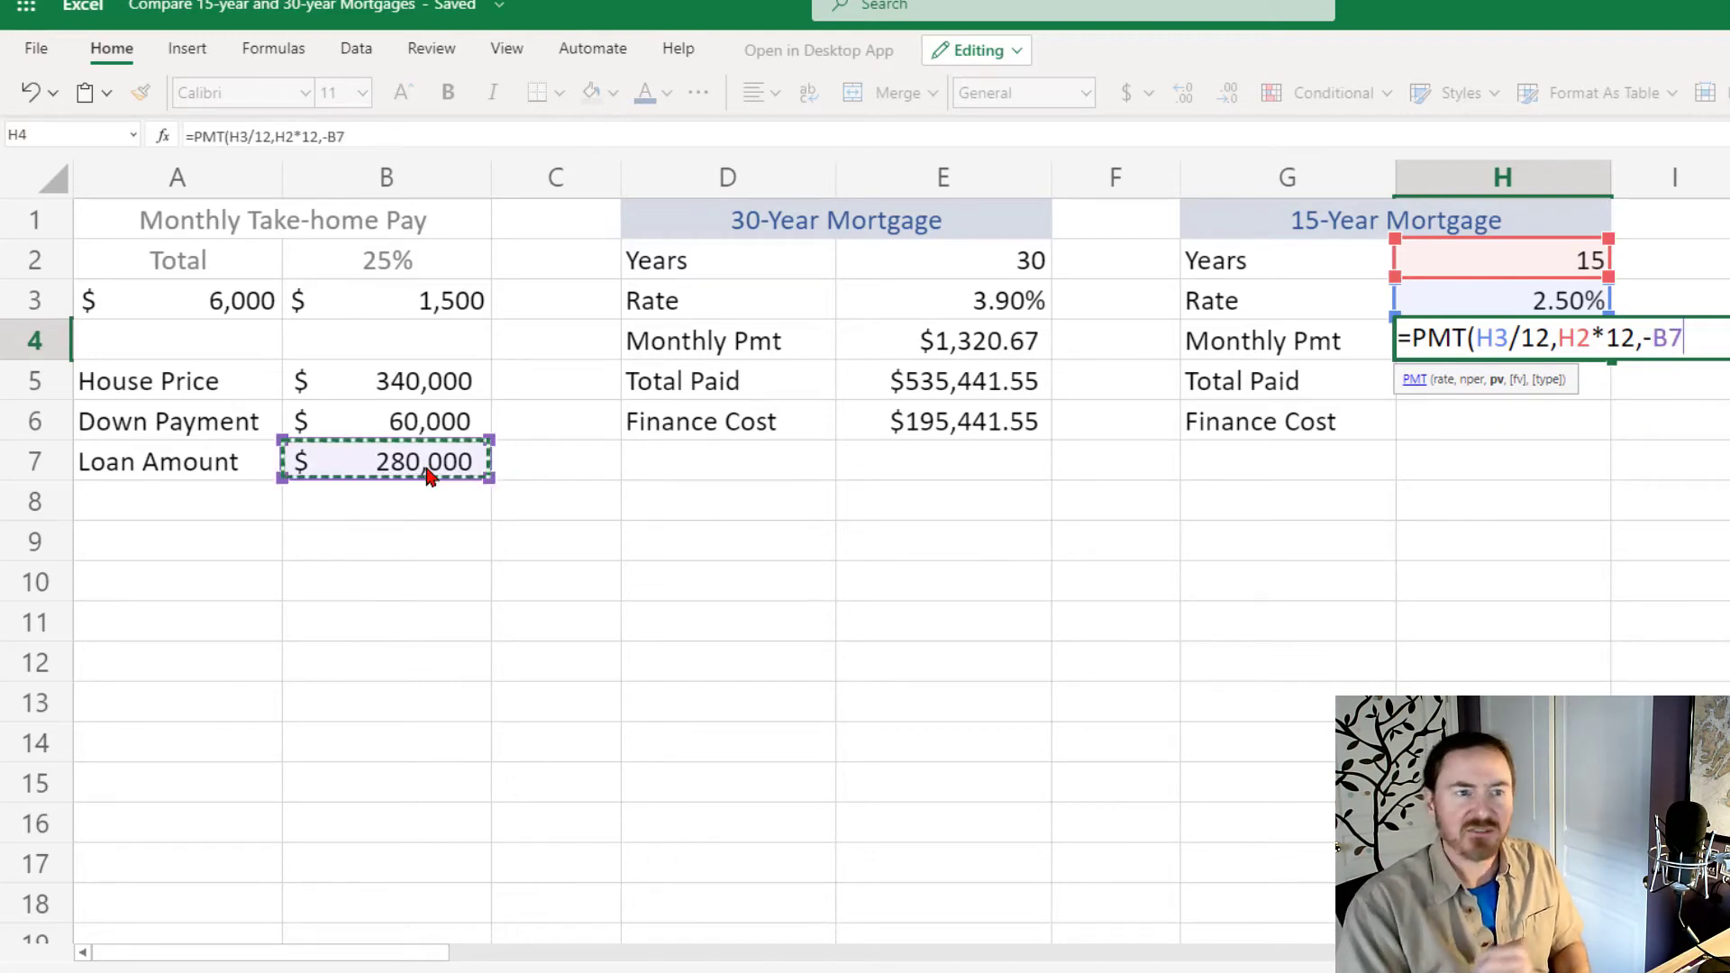
key(BackSpace)
key(BackSpace)
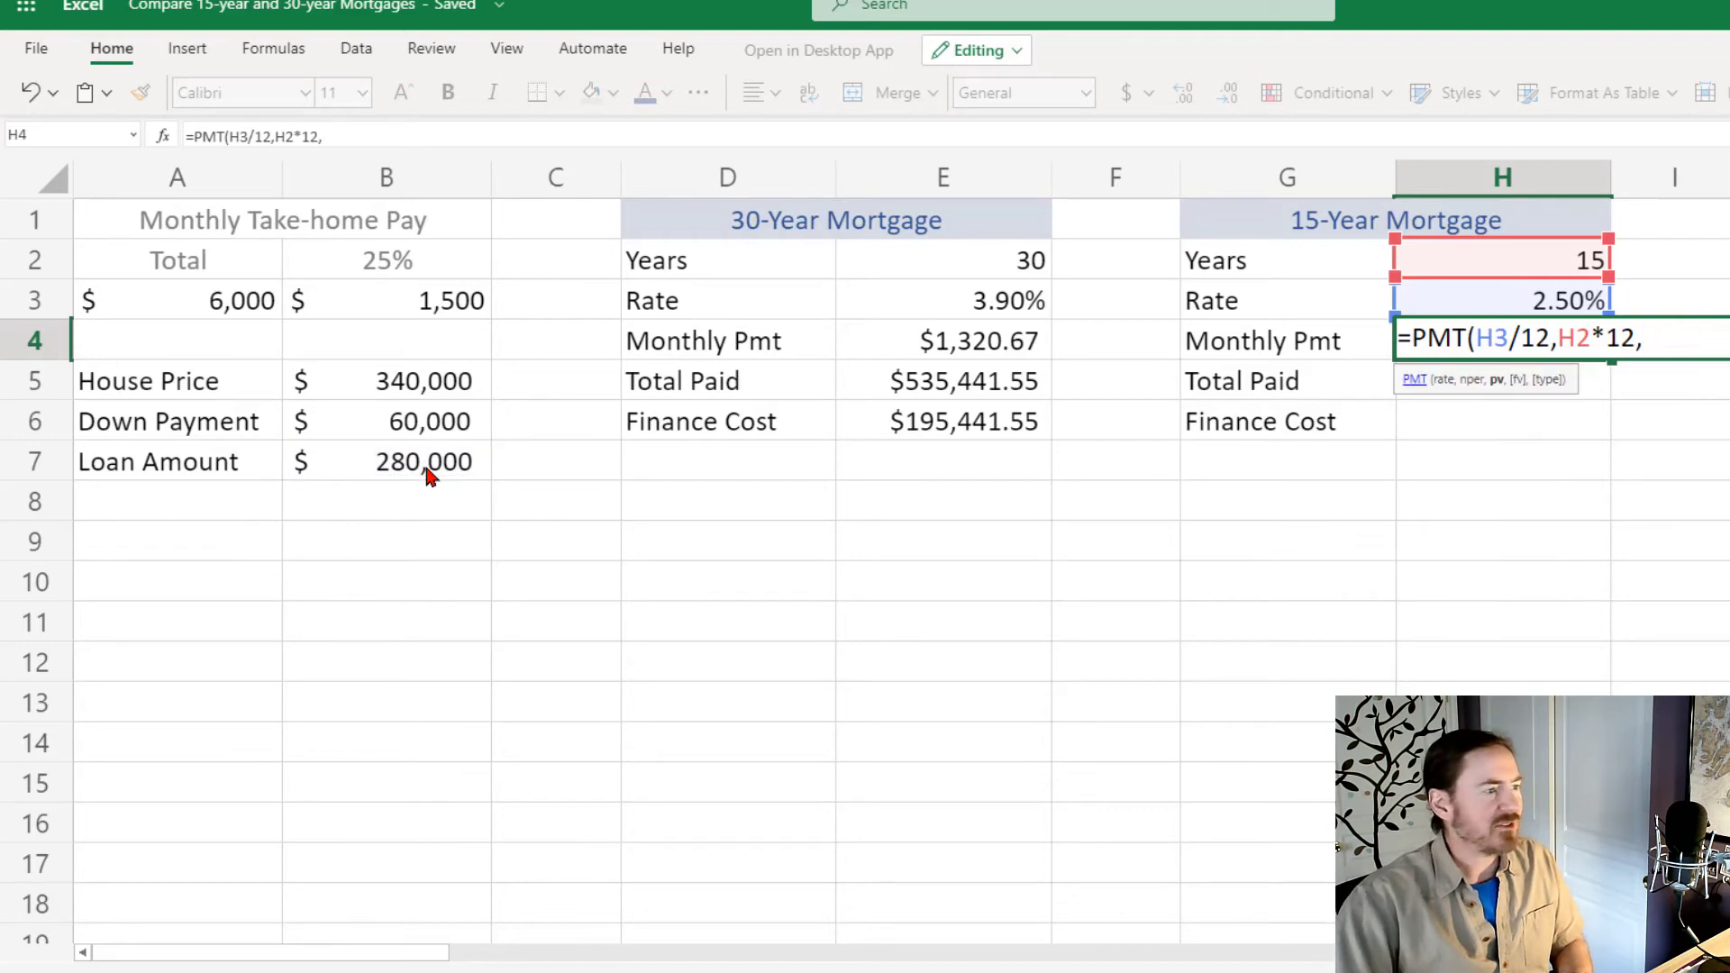
click(429, 472)
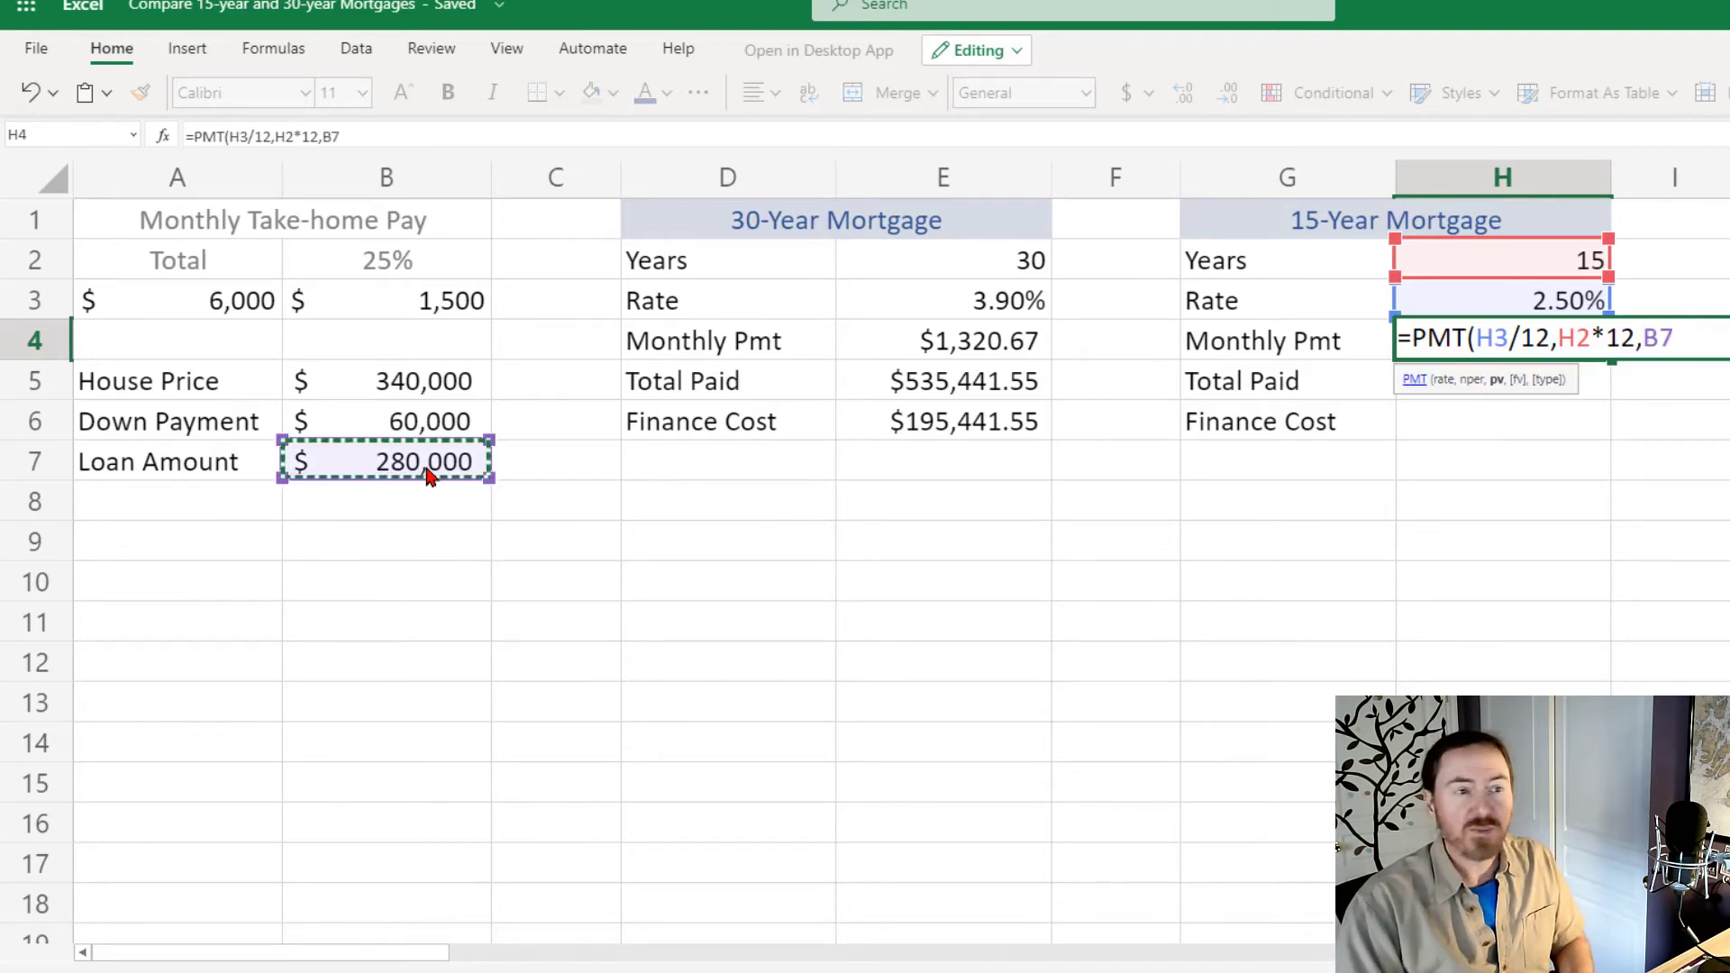
text())
key(Return)
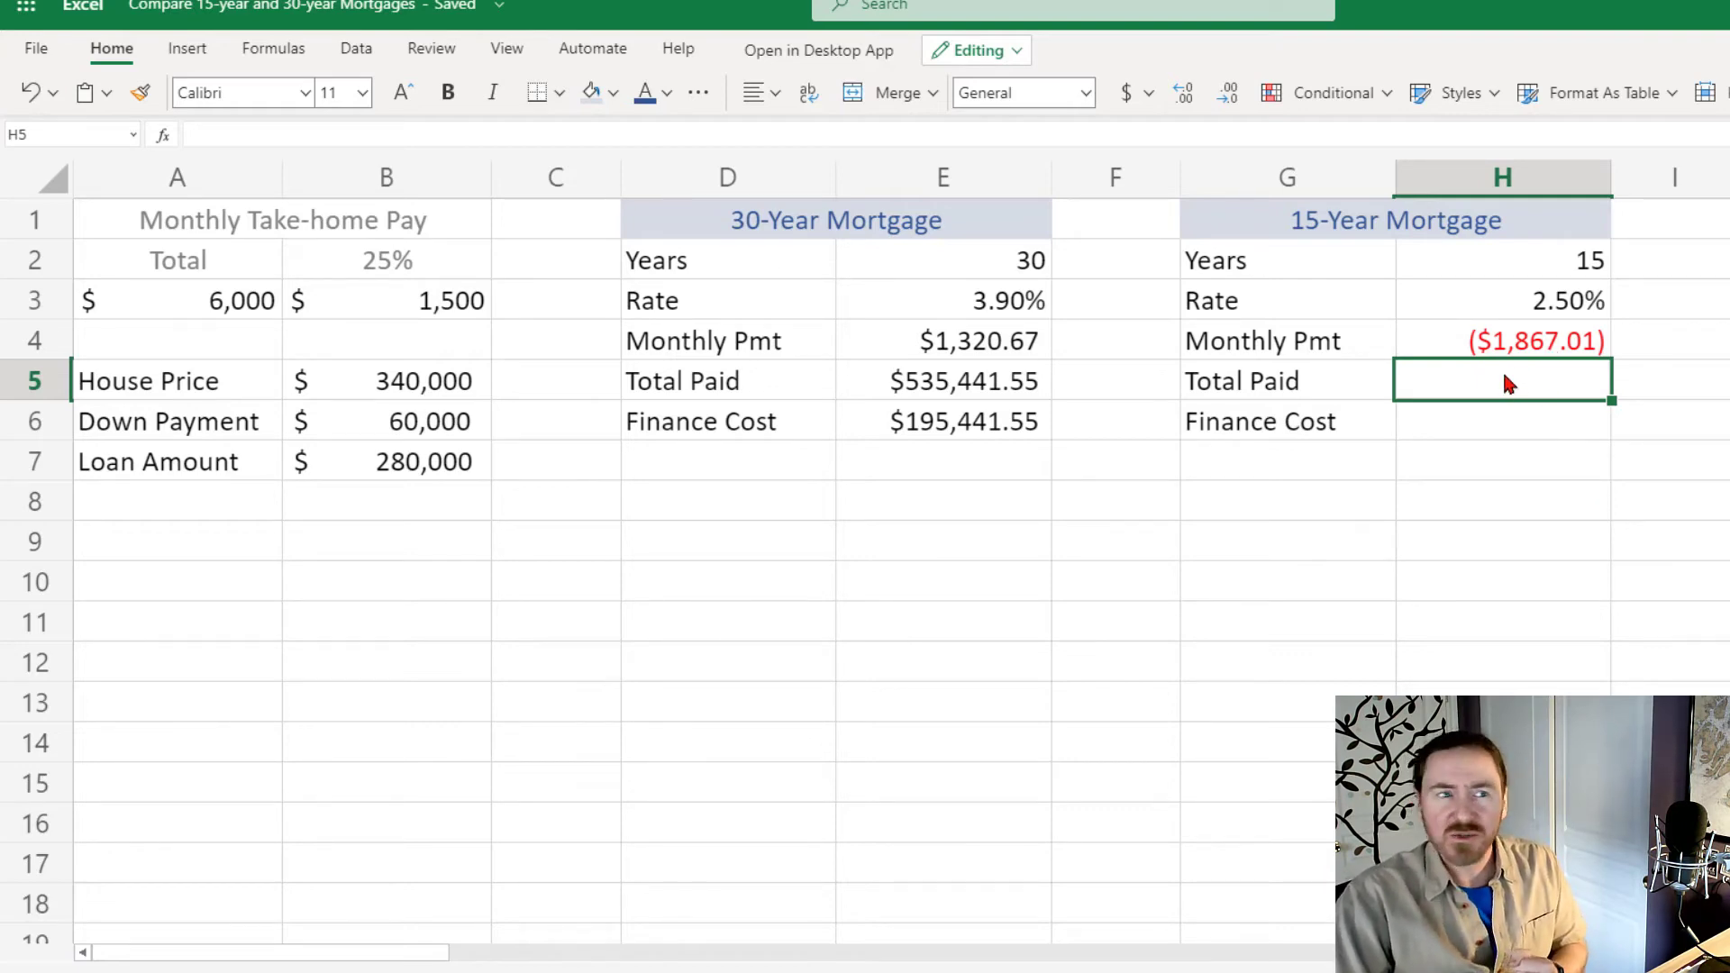
Negate the whole function in the 15-year monthly payment cell H4, making the formula =-PMT(H3/12,H2*12,B7).
click(1527, 347)
double_click(1557, 352)
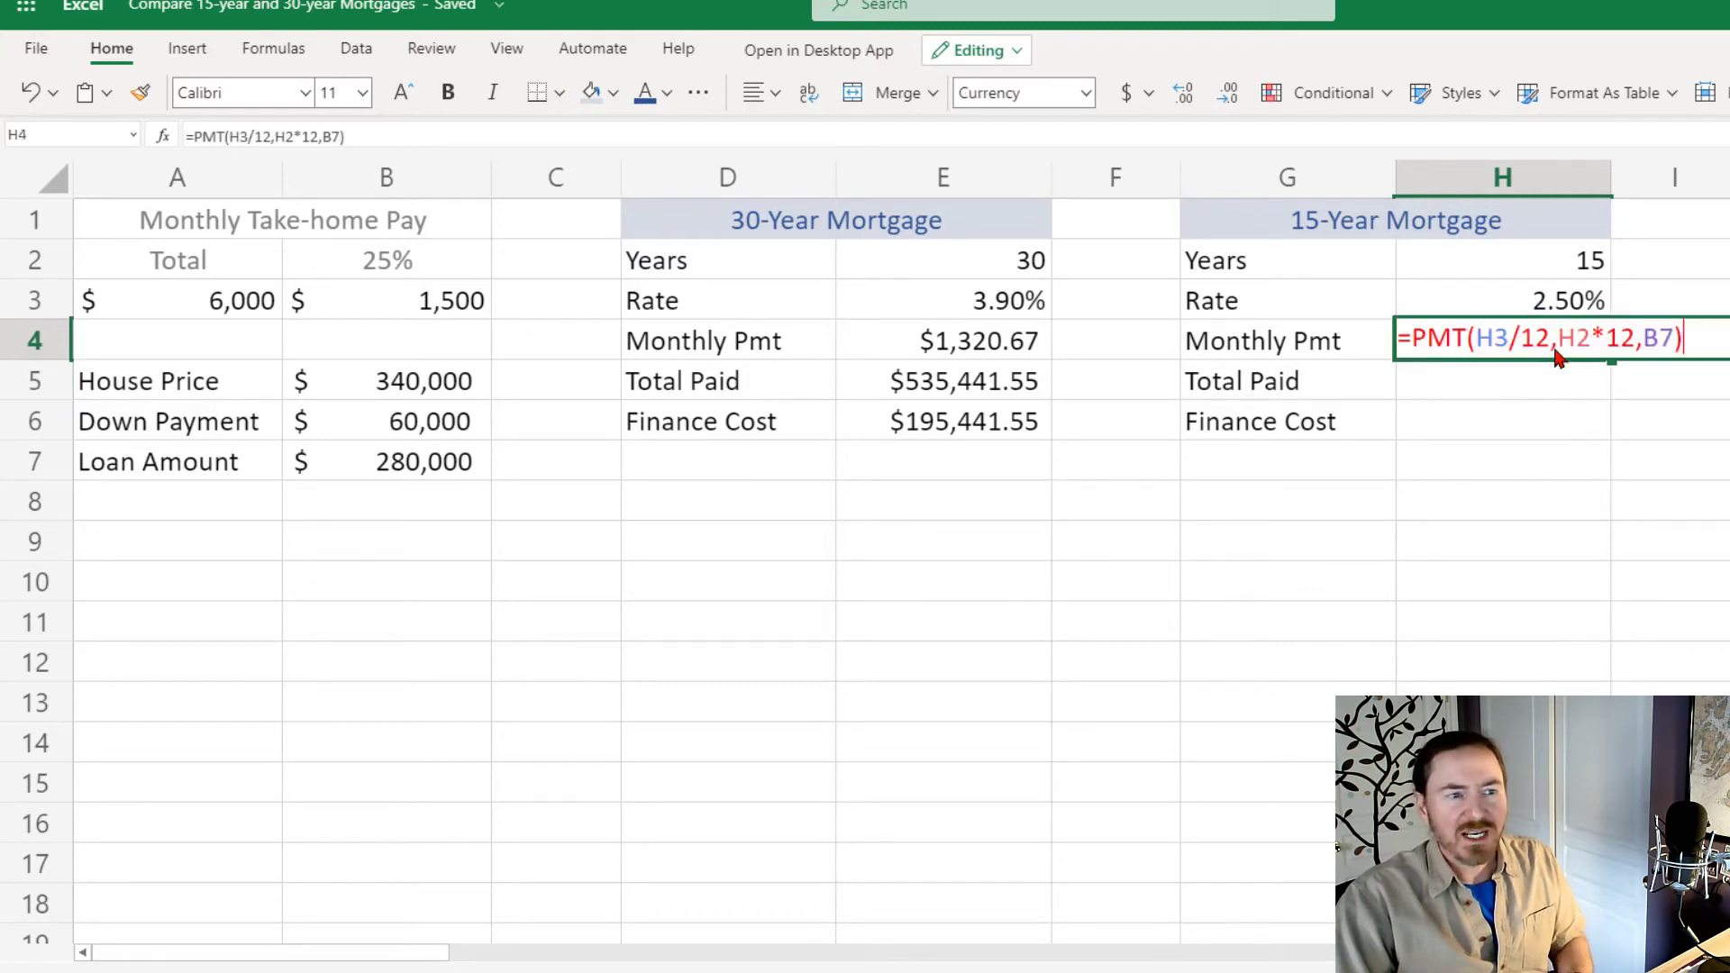
click(1410, 339)
text(-)
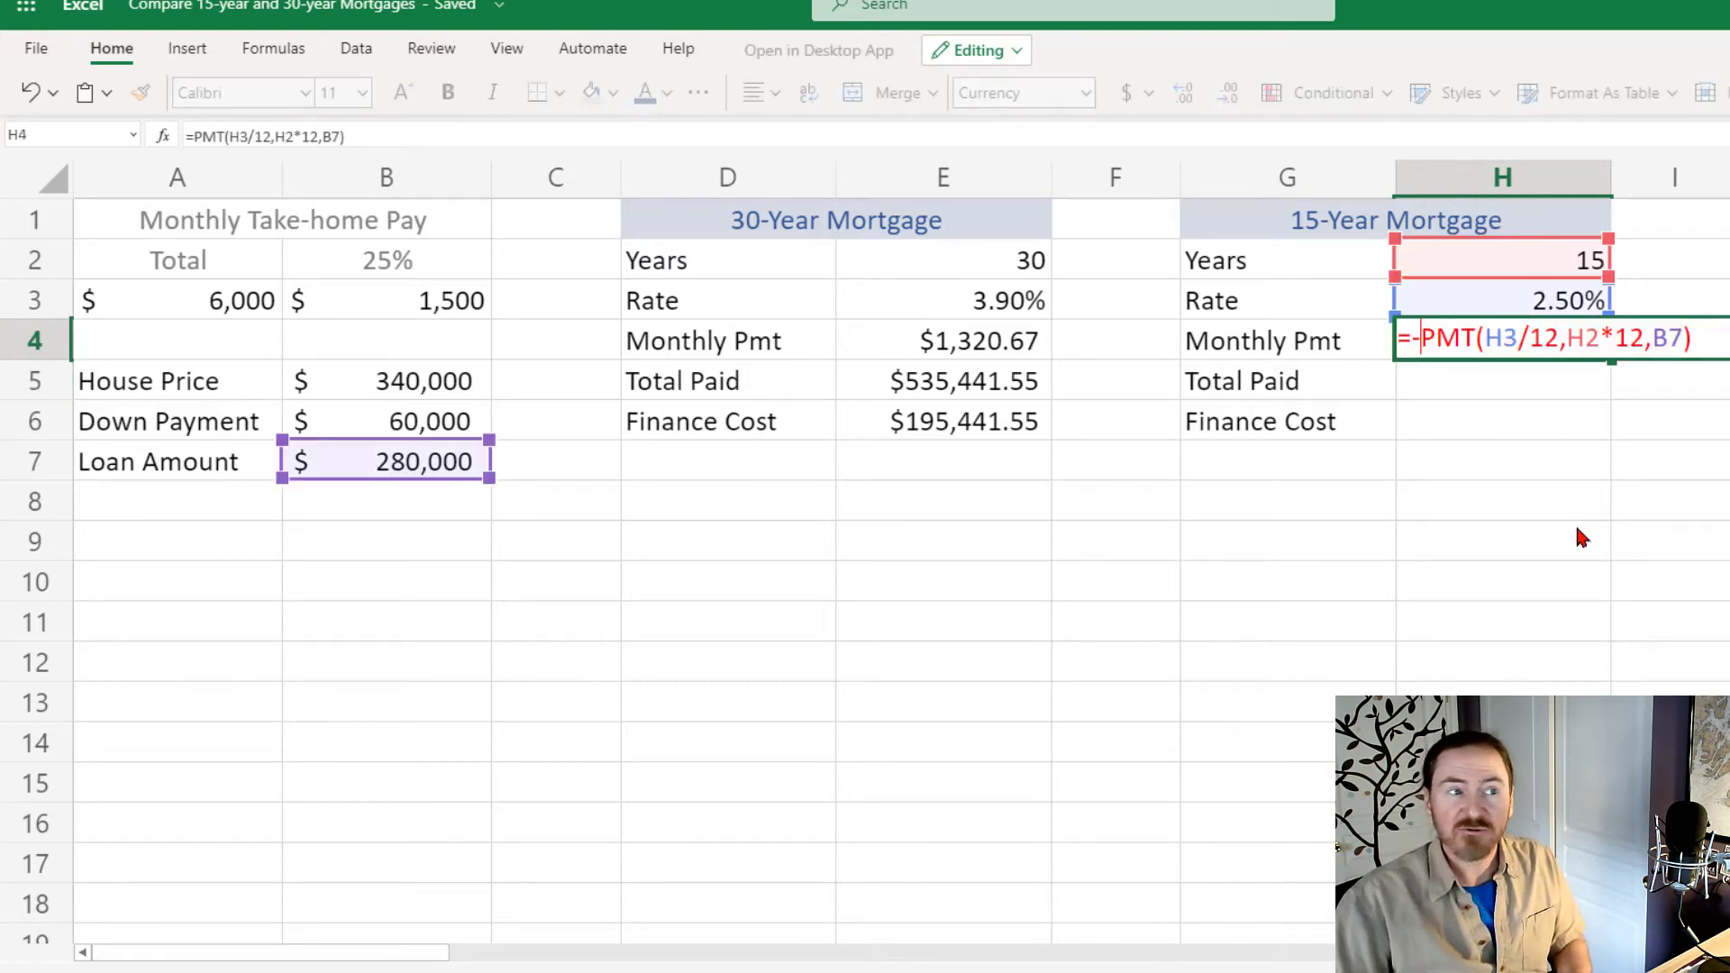
key(Return)
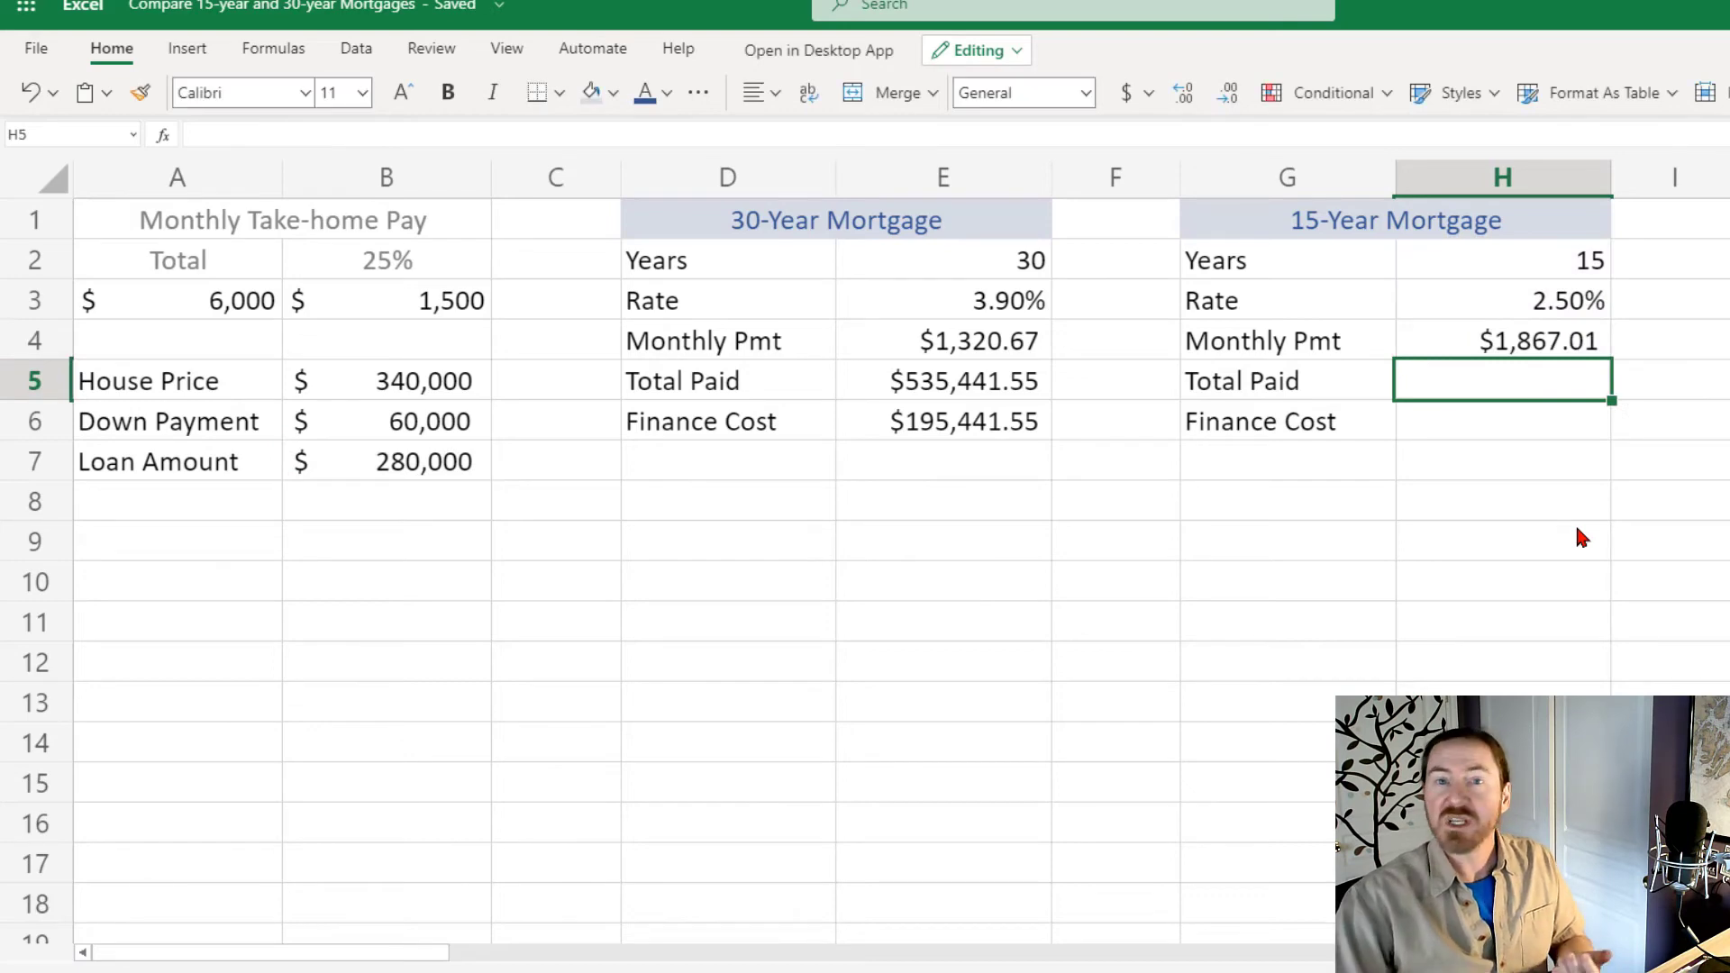
Change the 15-year monthly payment formula in H4 to =PMT(H3/12,H2*12,-B7), with the minus sign on the loan amount instead.
click(1566, 347)
double_click(1564, 348)
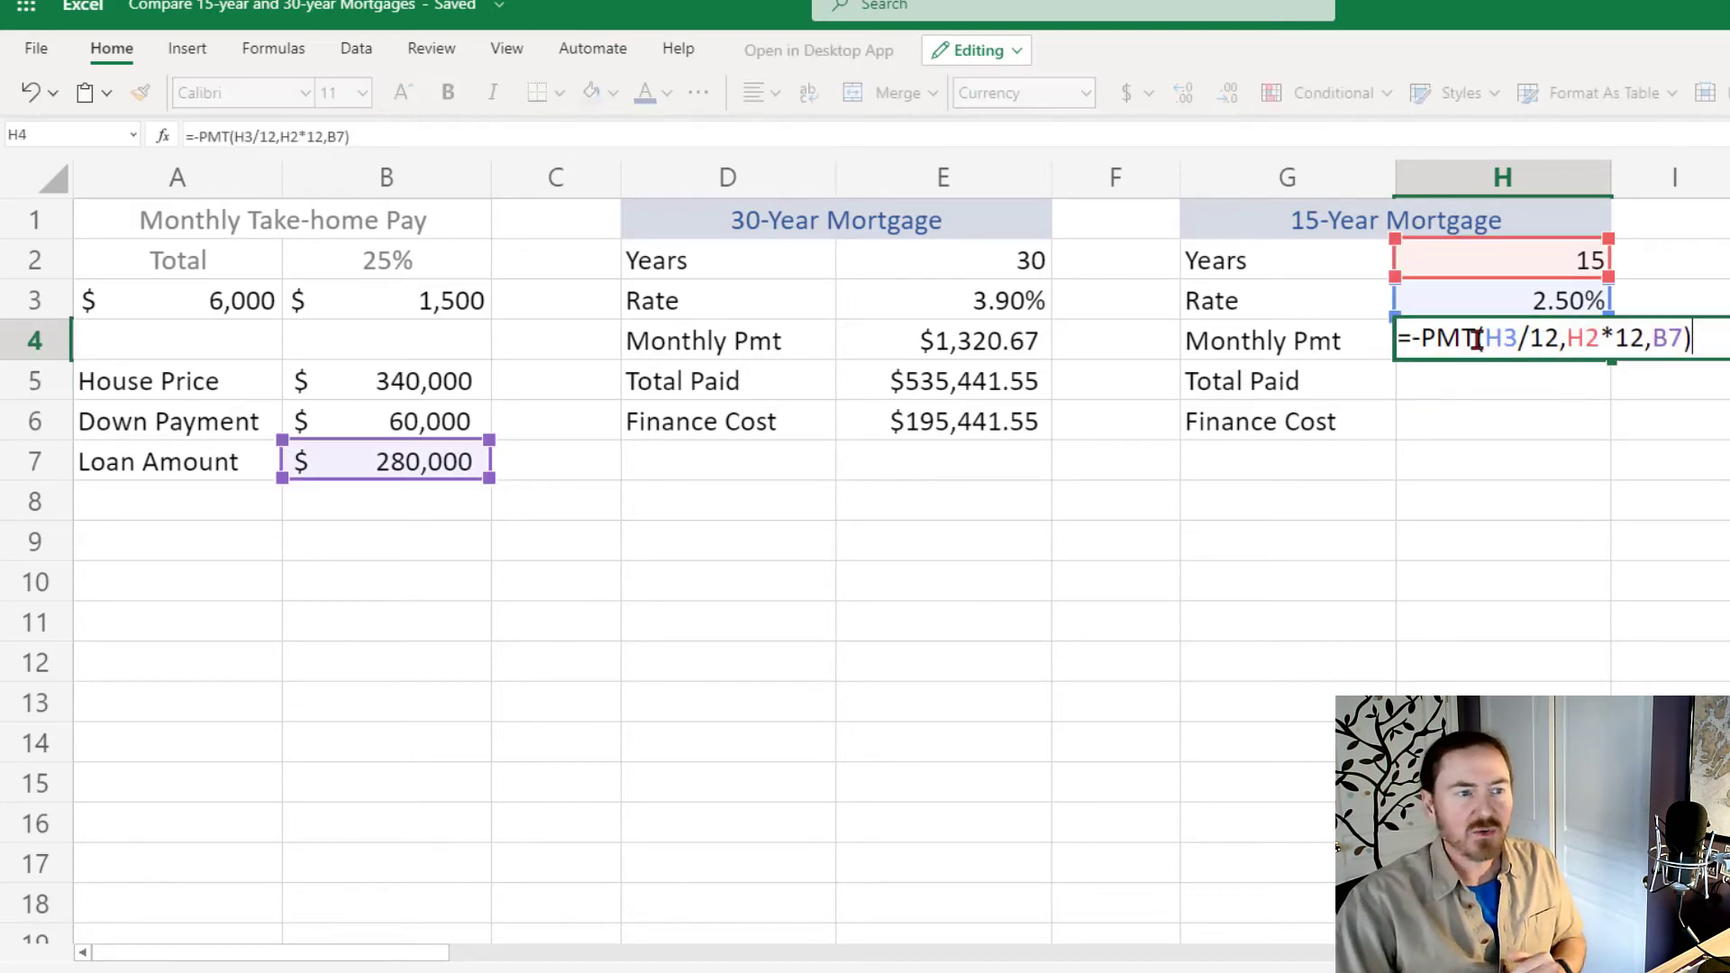
click(1421, 339)
key(BackSpace)
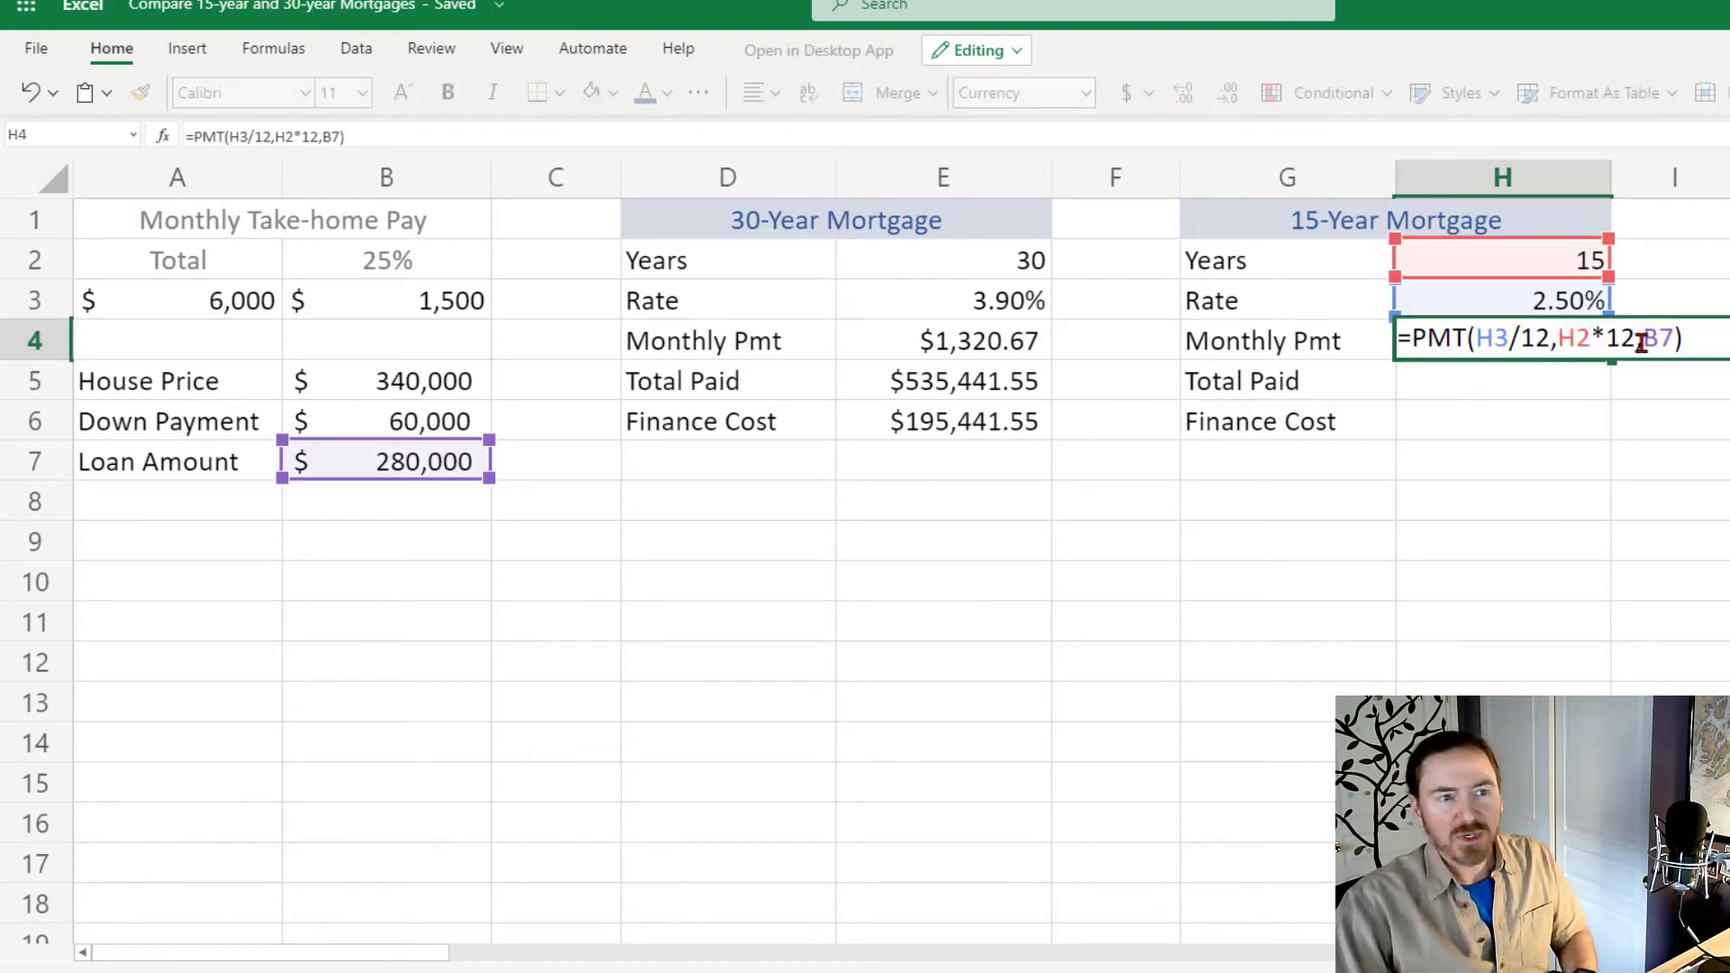
click(1641, 340)
text(-)
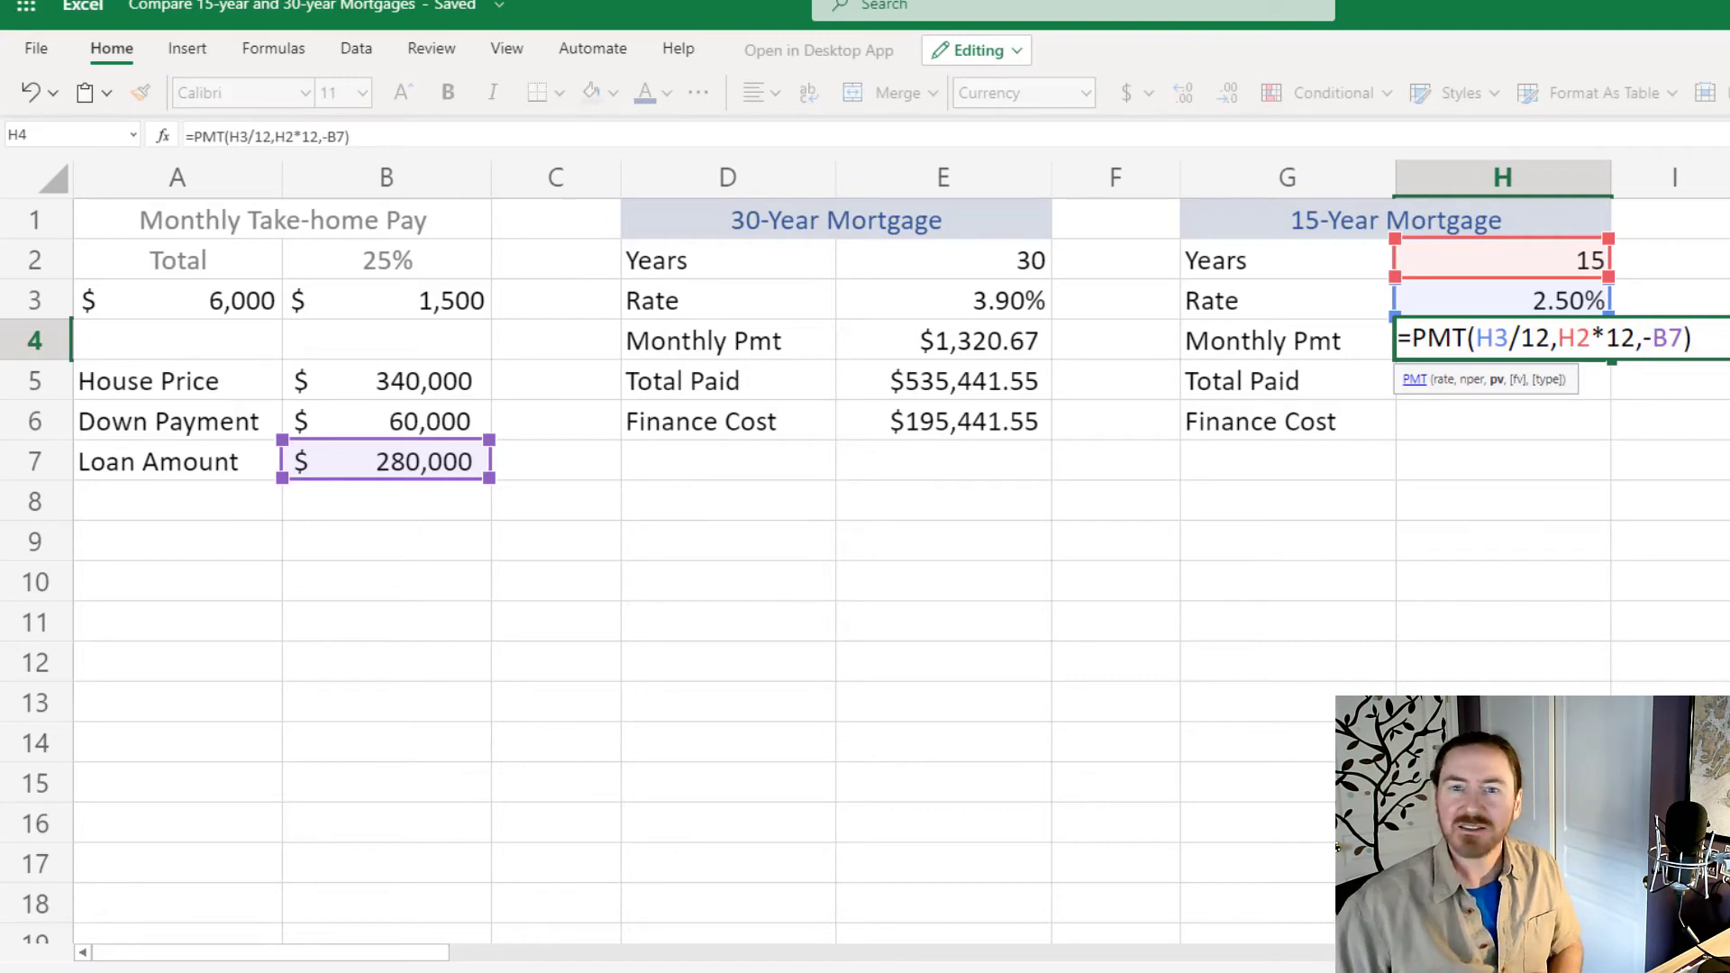
key(Return)
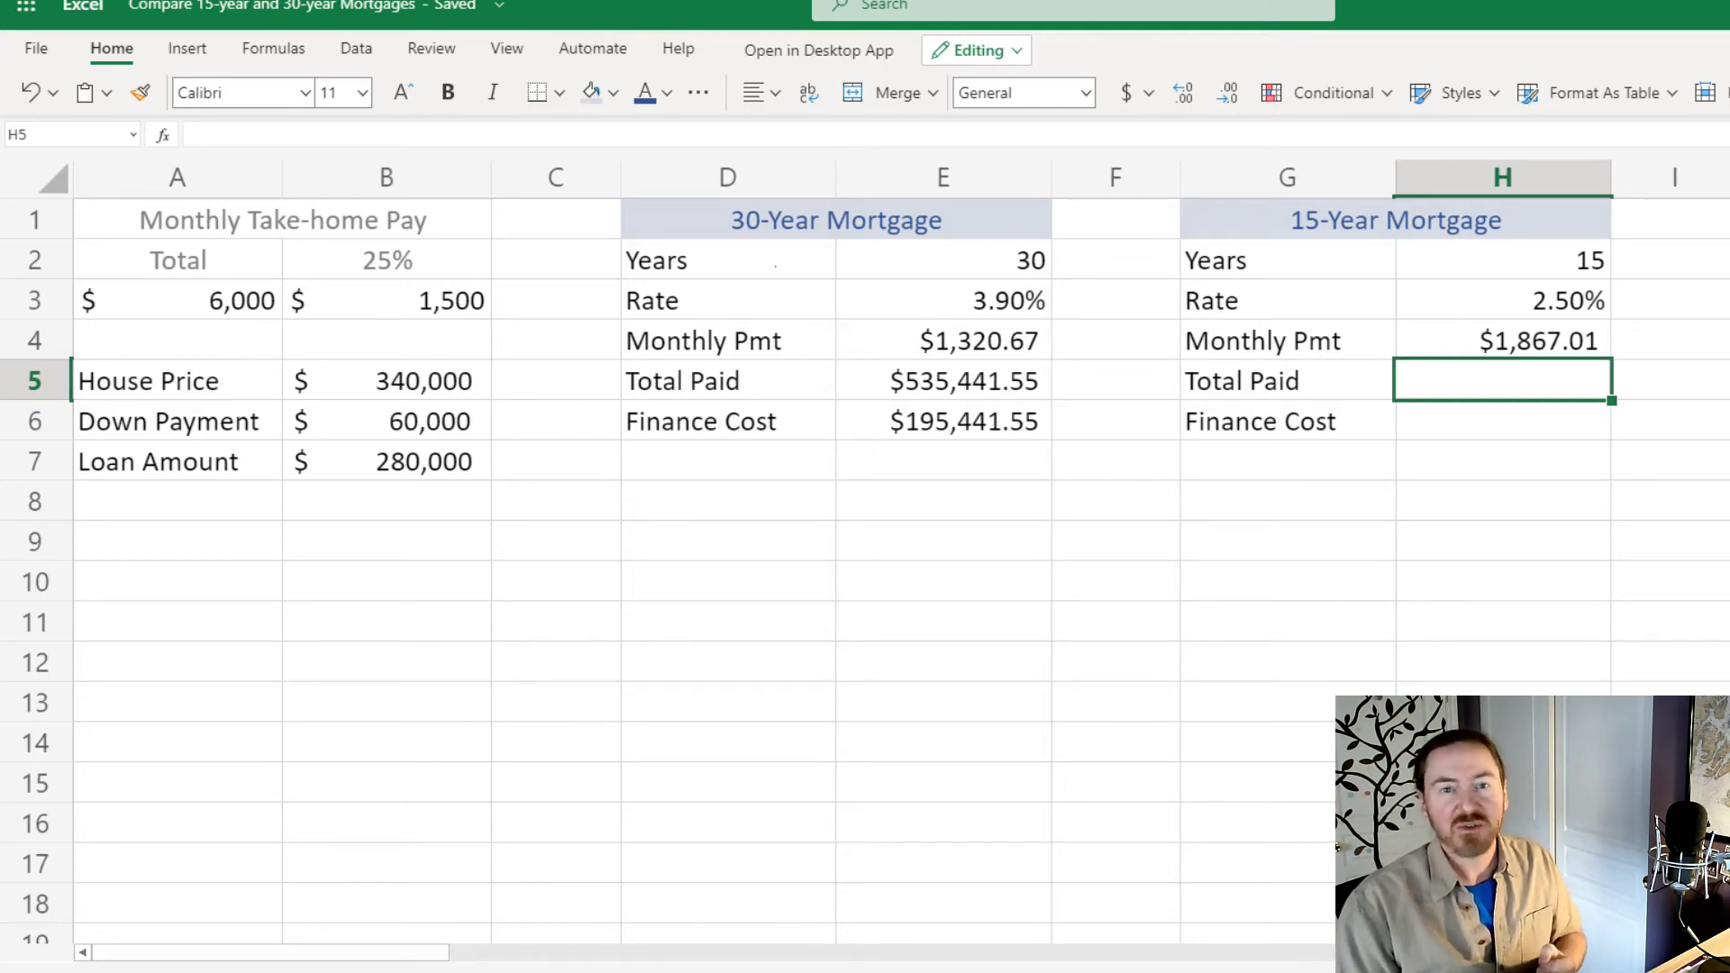
Calculate the 15-year mortgage's total paid in H5, including the down payment, with the formula =H4*H2*12+B6.
click(1517, 479)
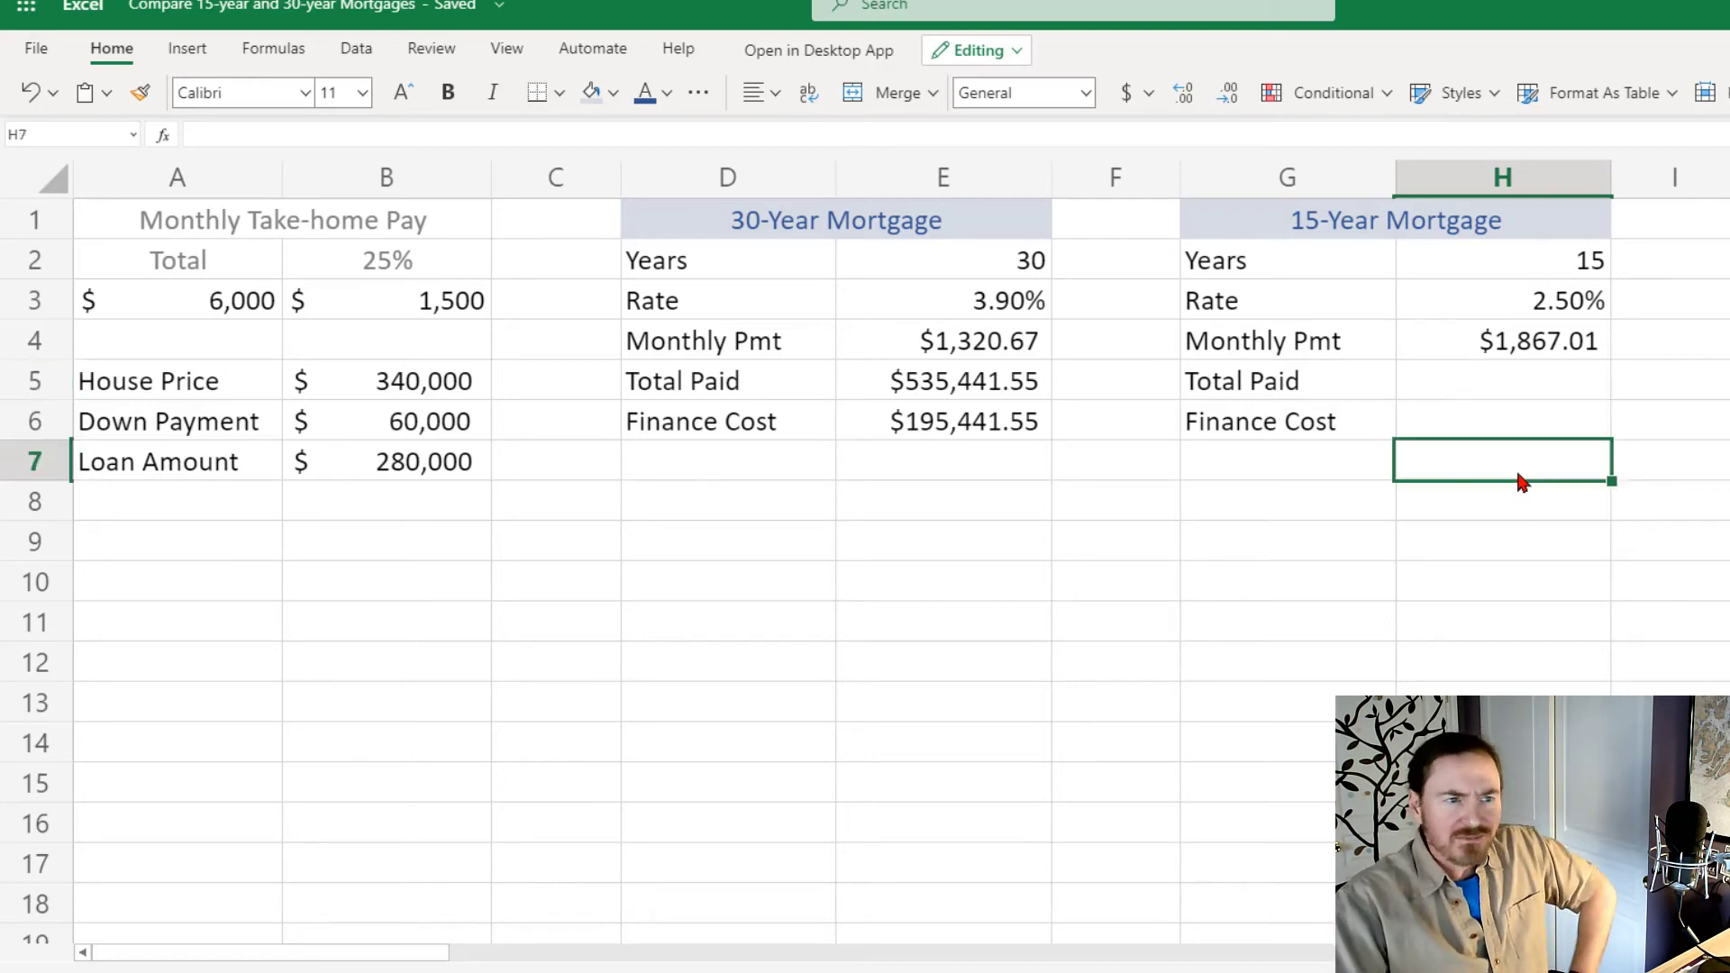
click(1510, 392)
text(=)
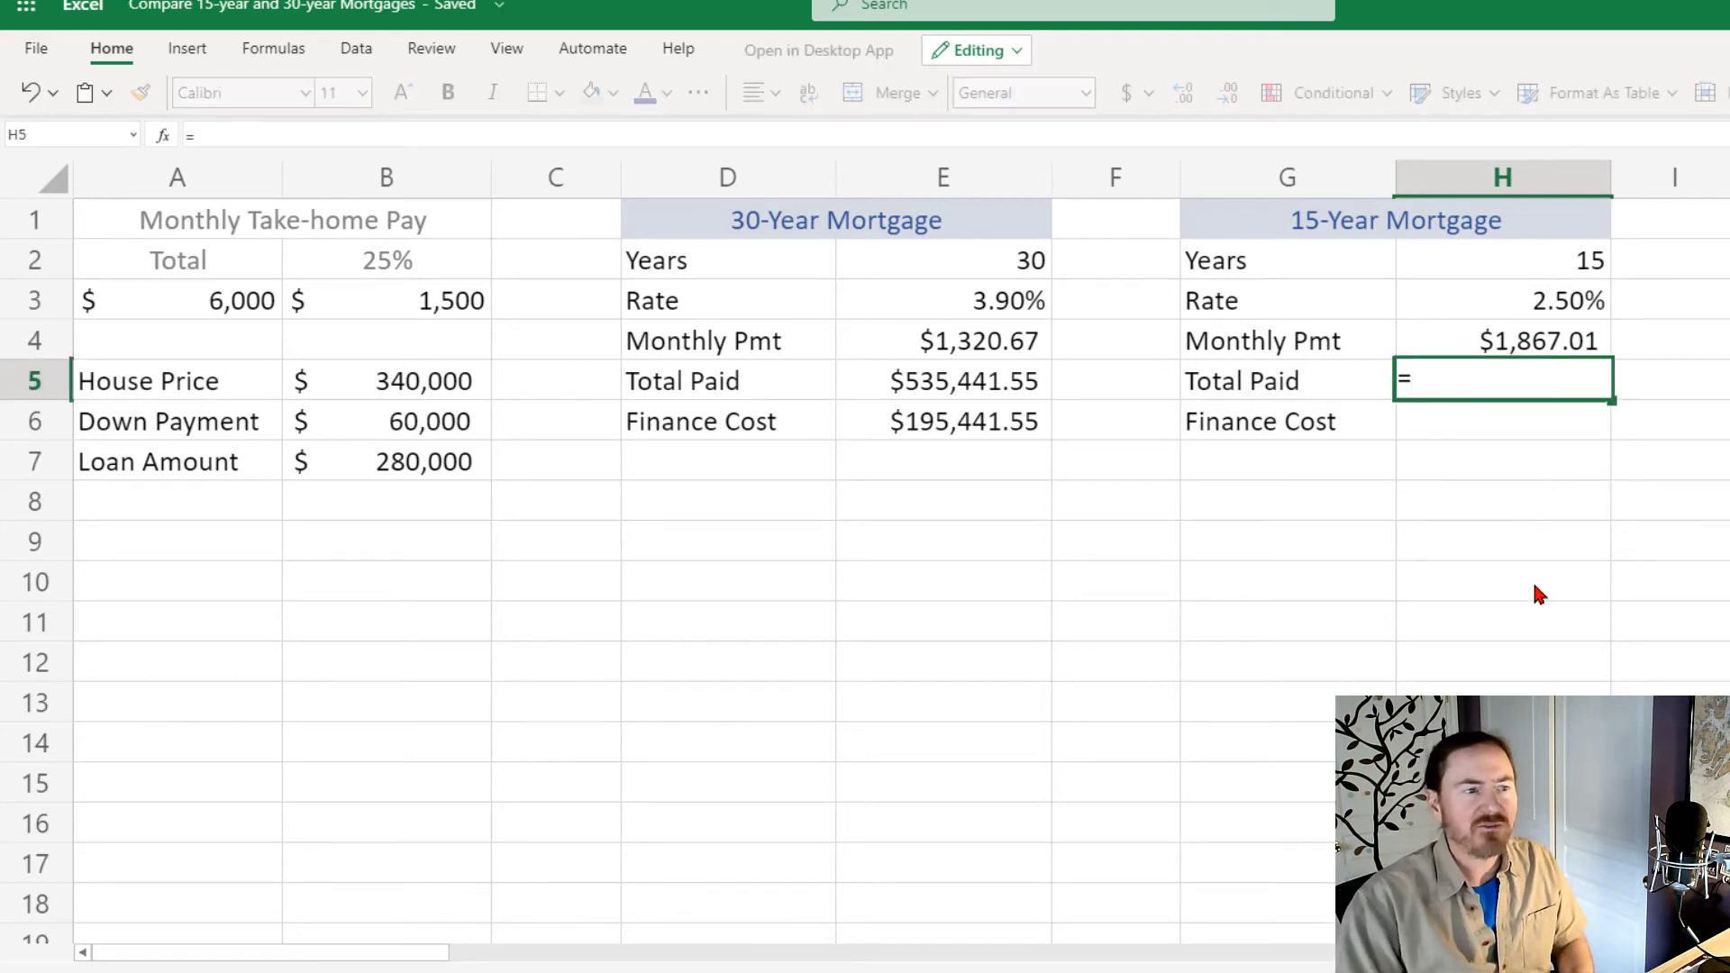
click(1561, 344)
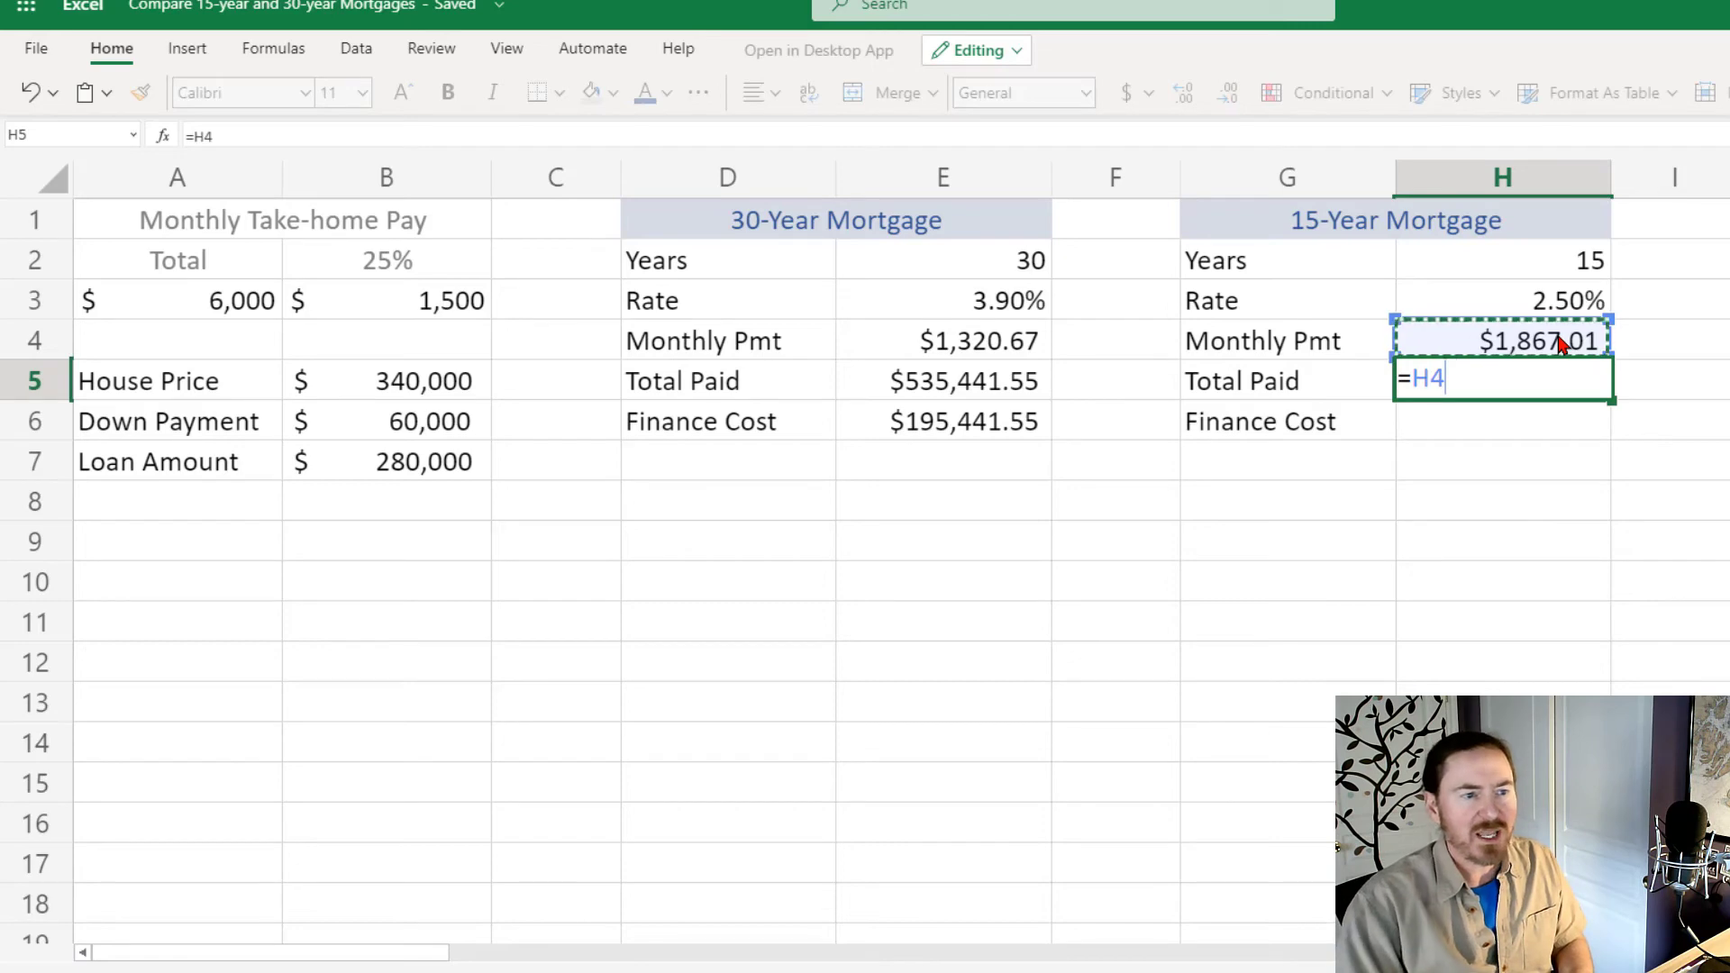
text(*)
click(1588, 262)
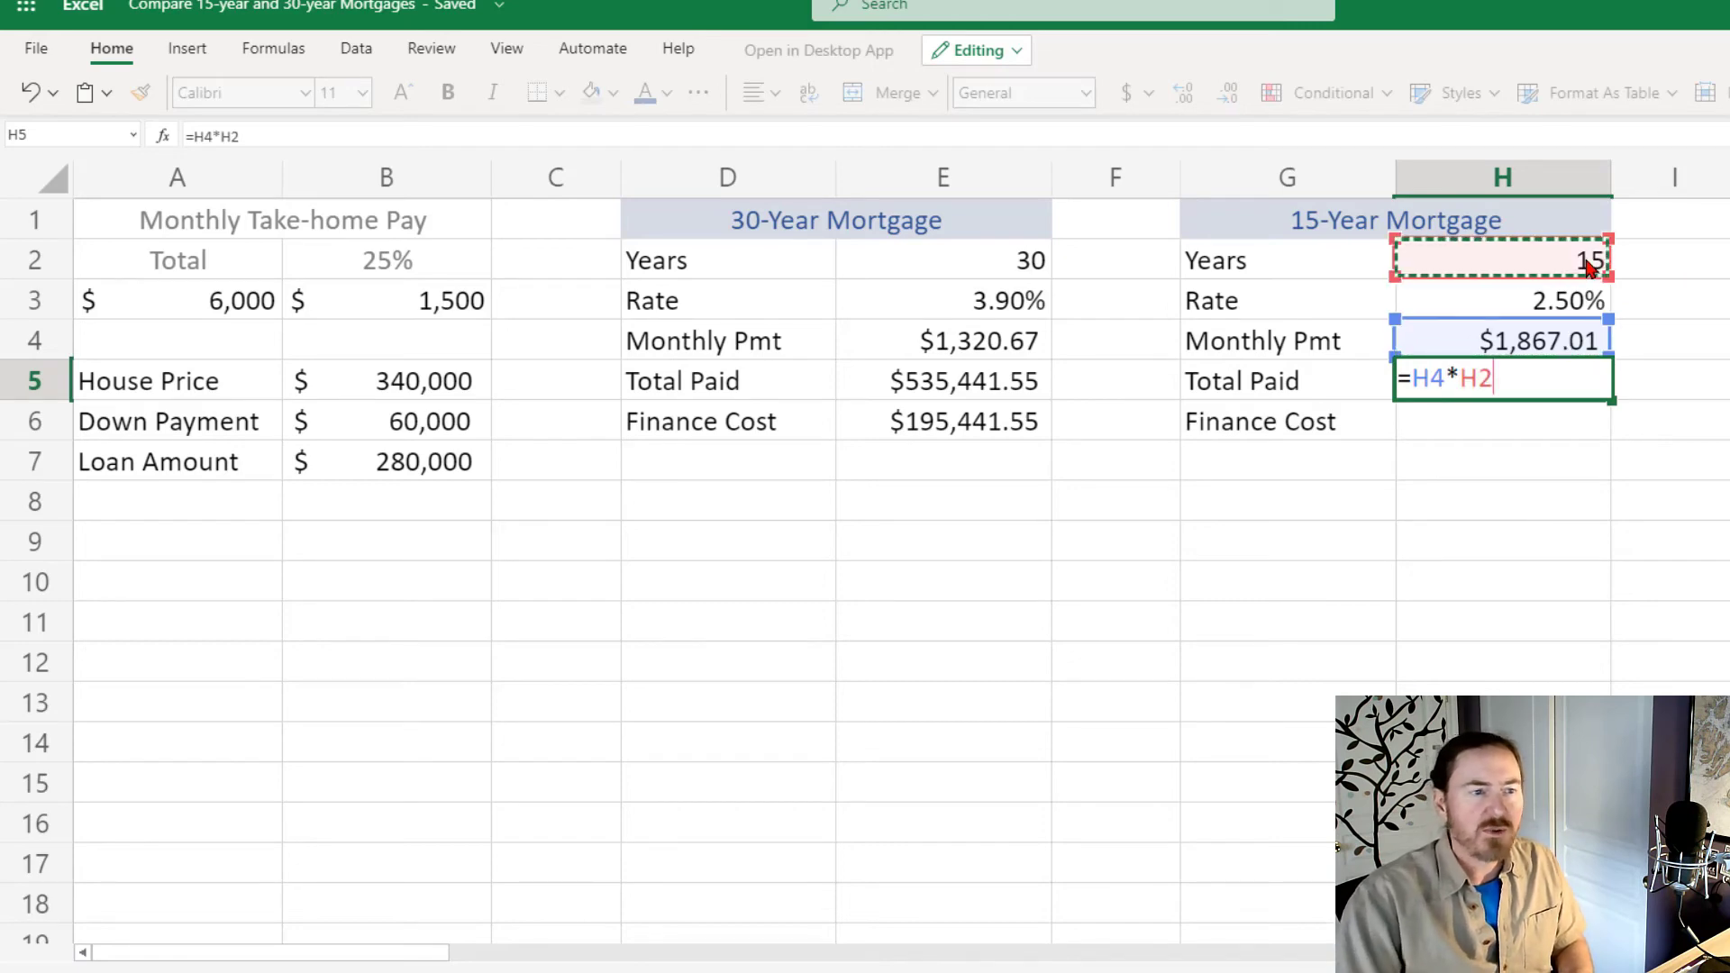
text(*12+)
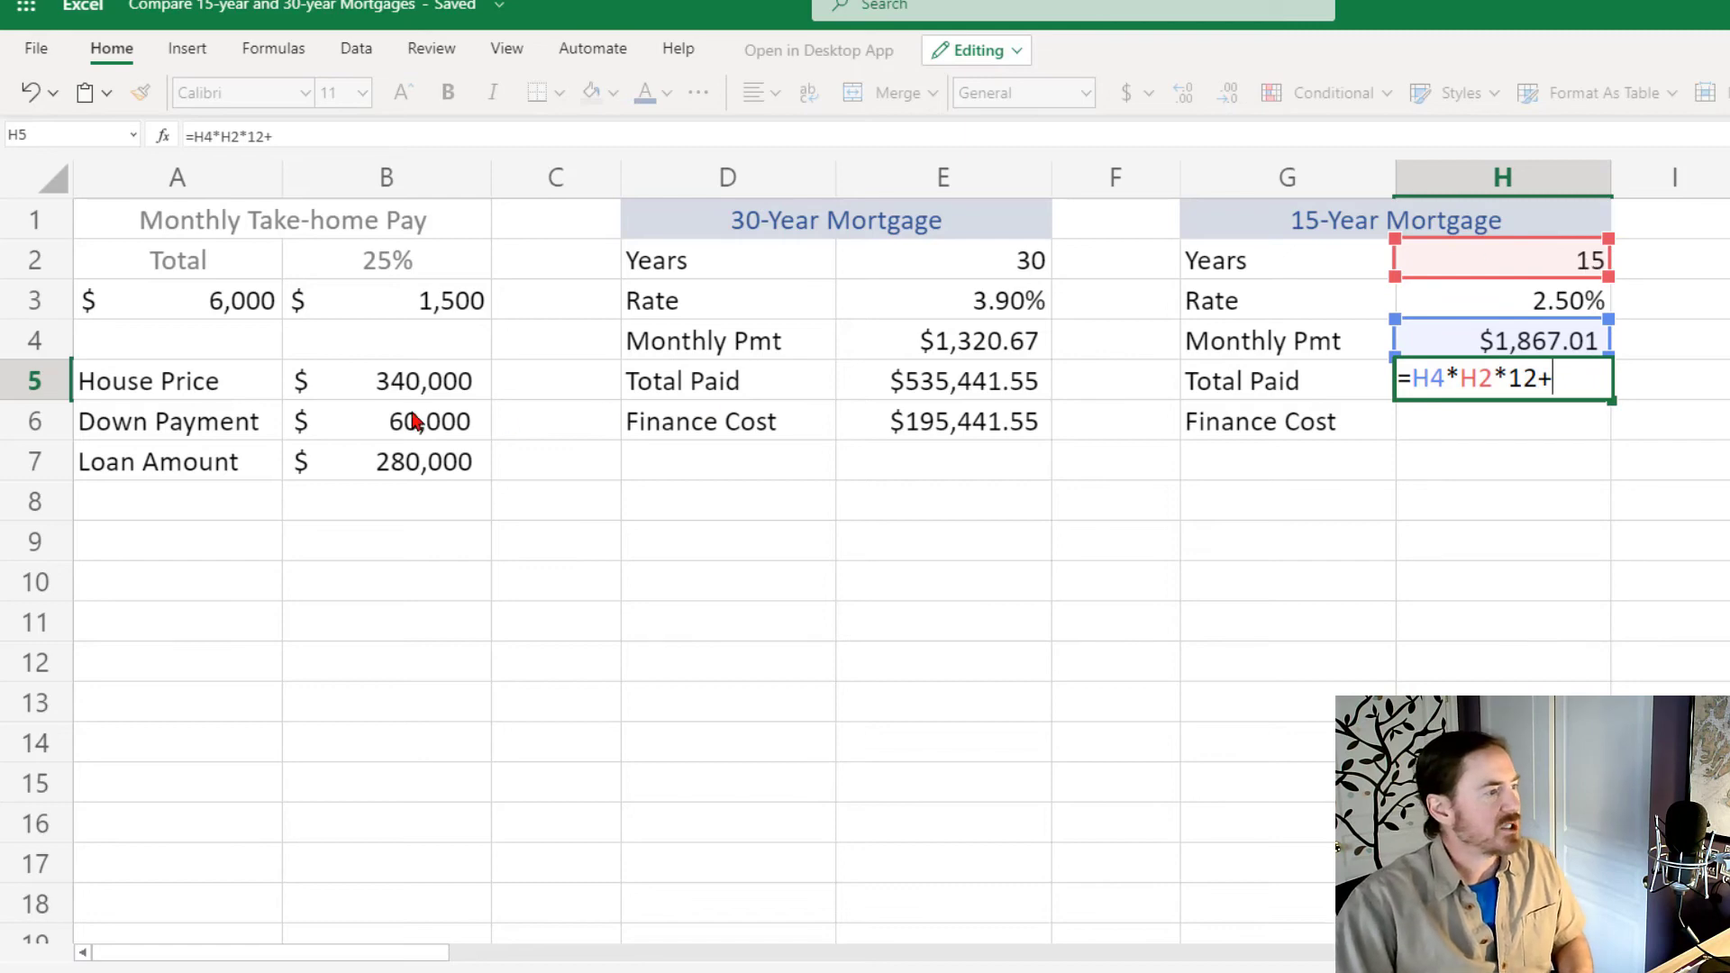
click(381, 418)
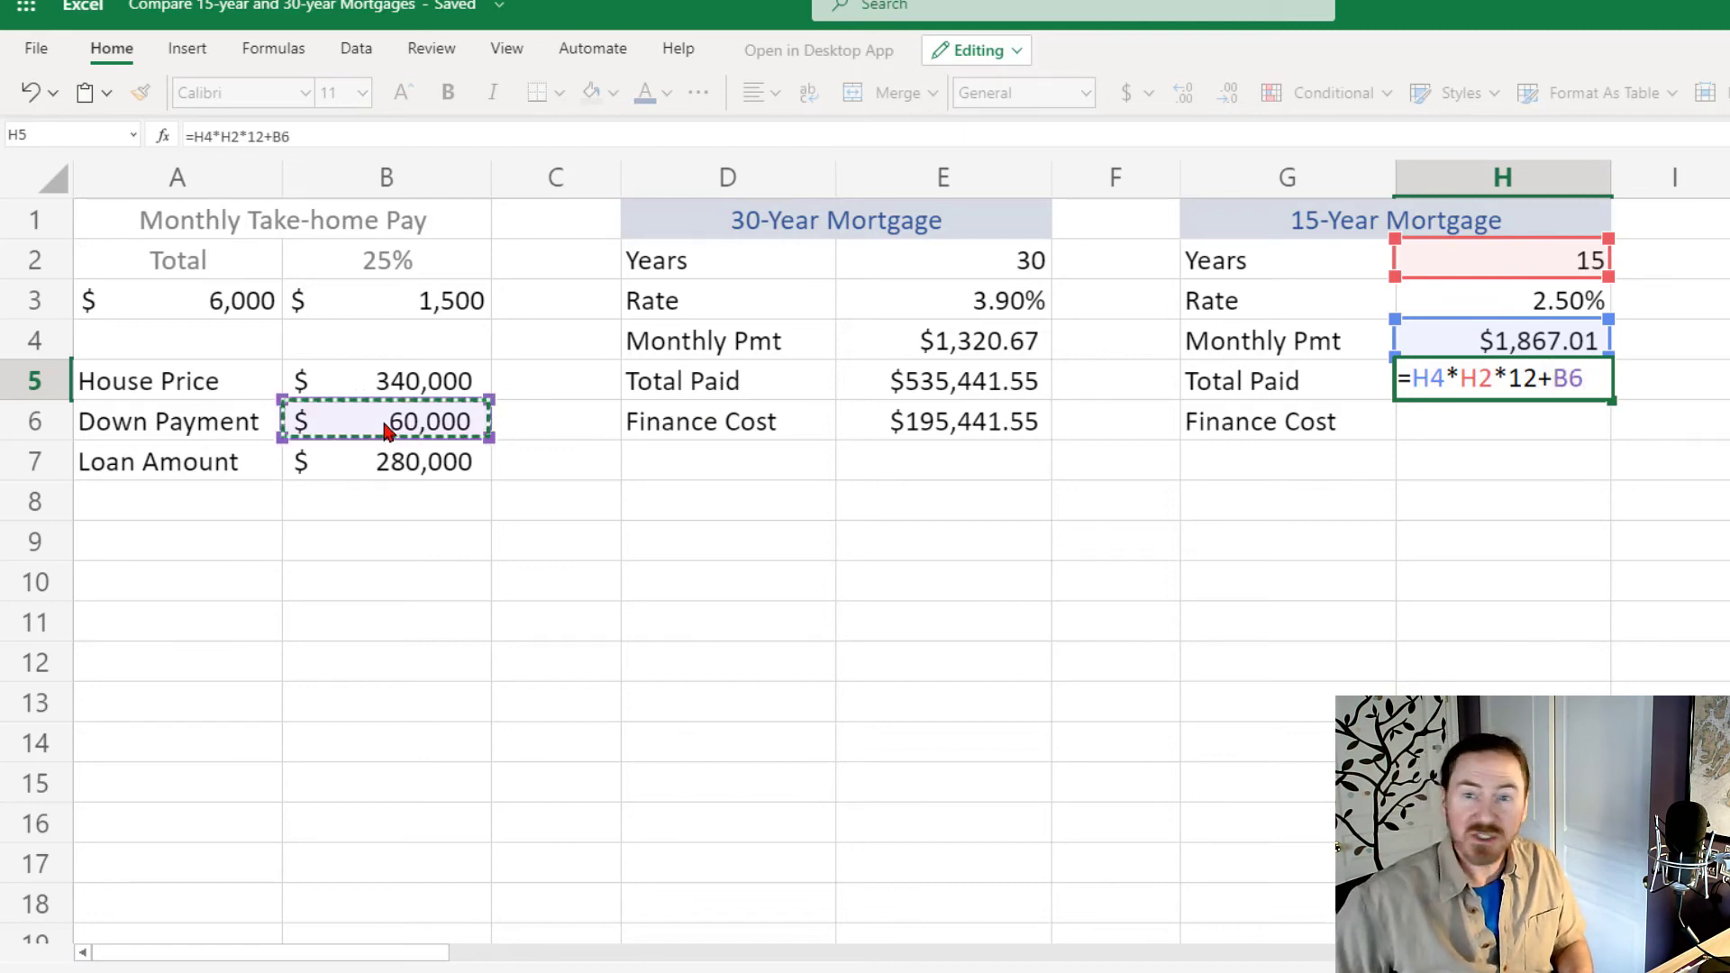
key(Return)
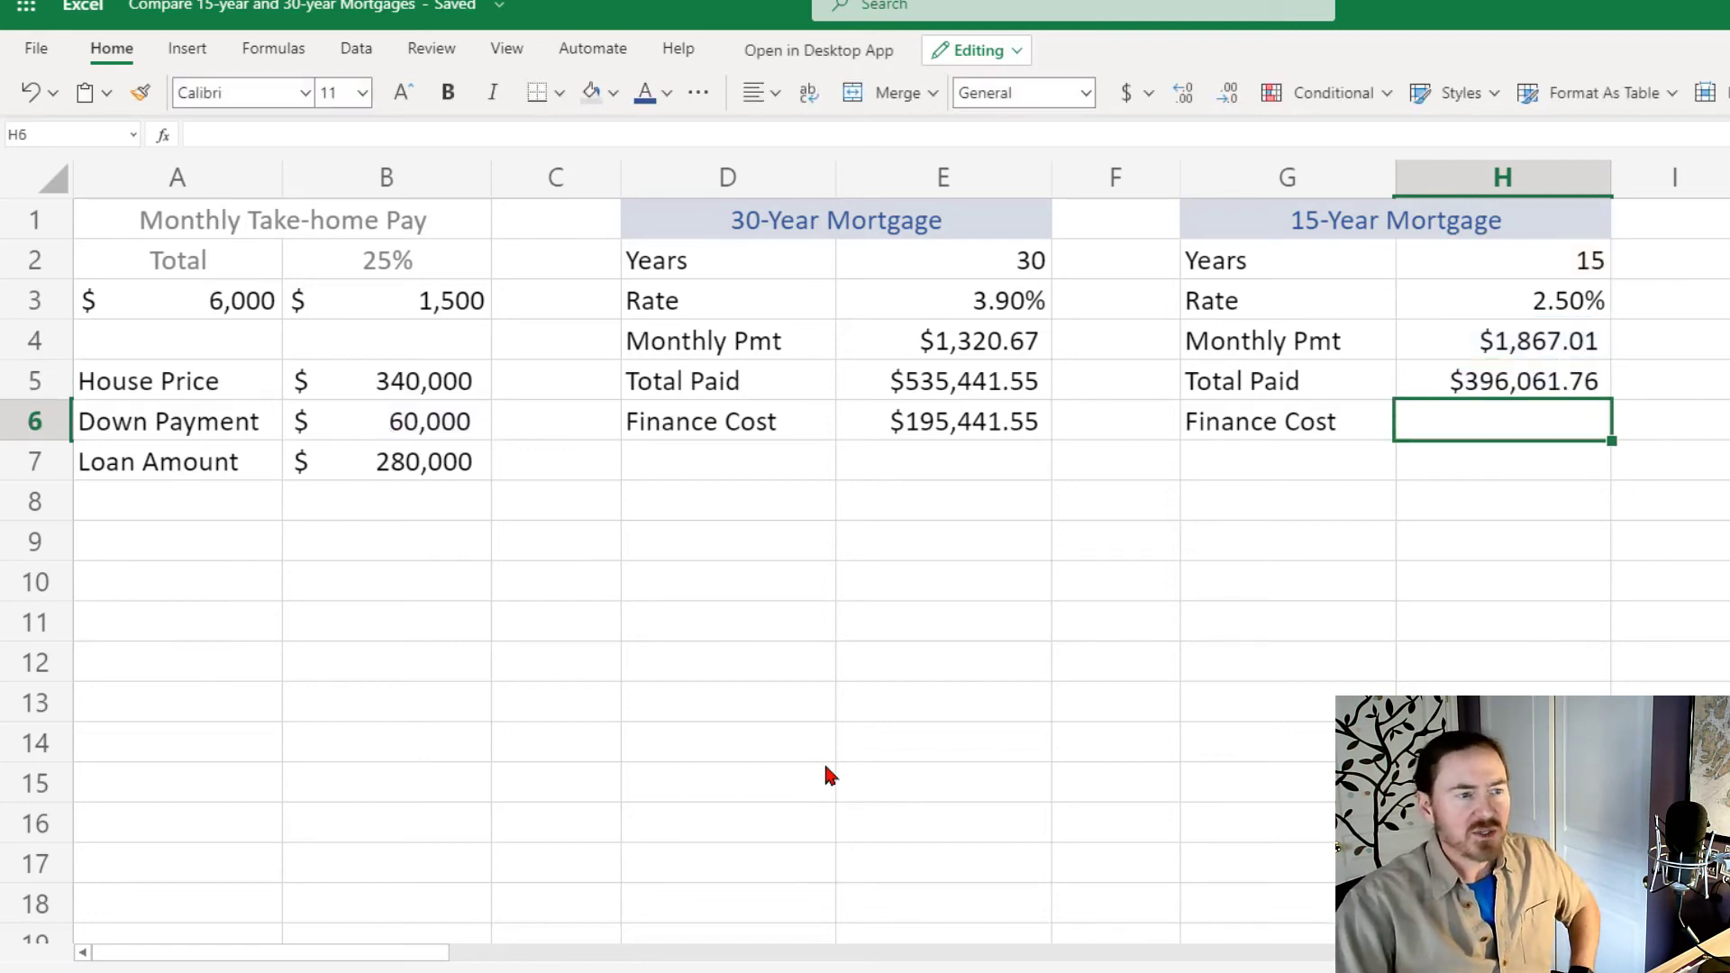
Calculate the 15-year mortgage's finance cost in H6 as total paid minus house price with the formula =H5-B5.
text(=)
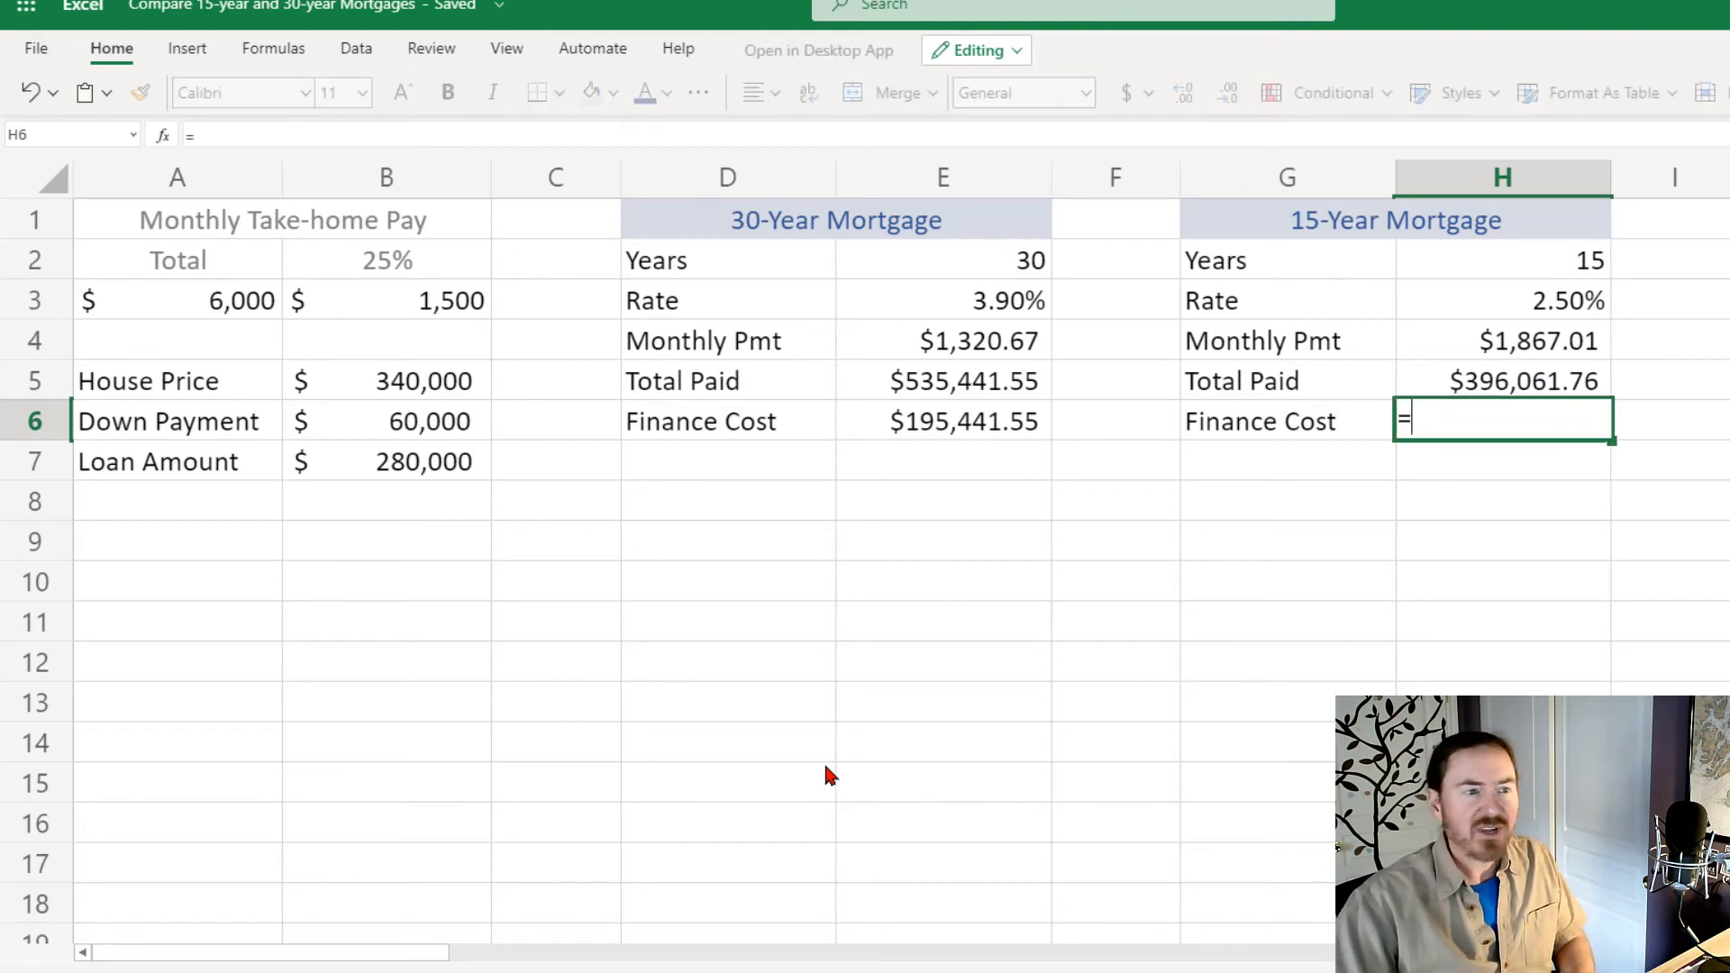
click(1472, 389)
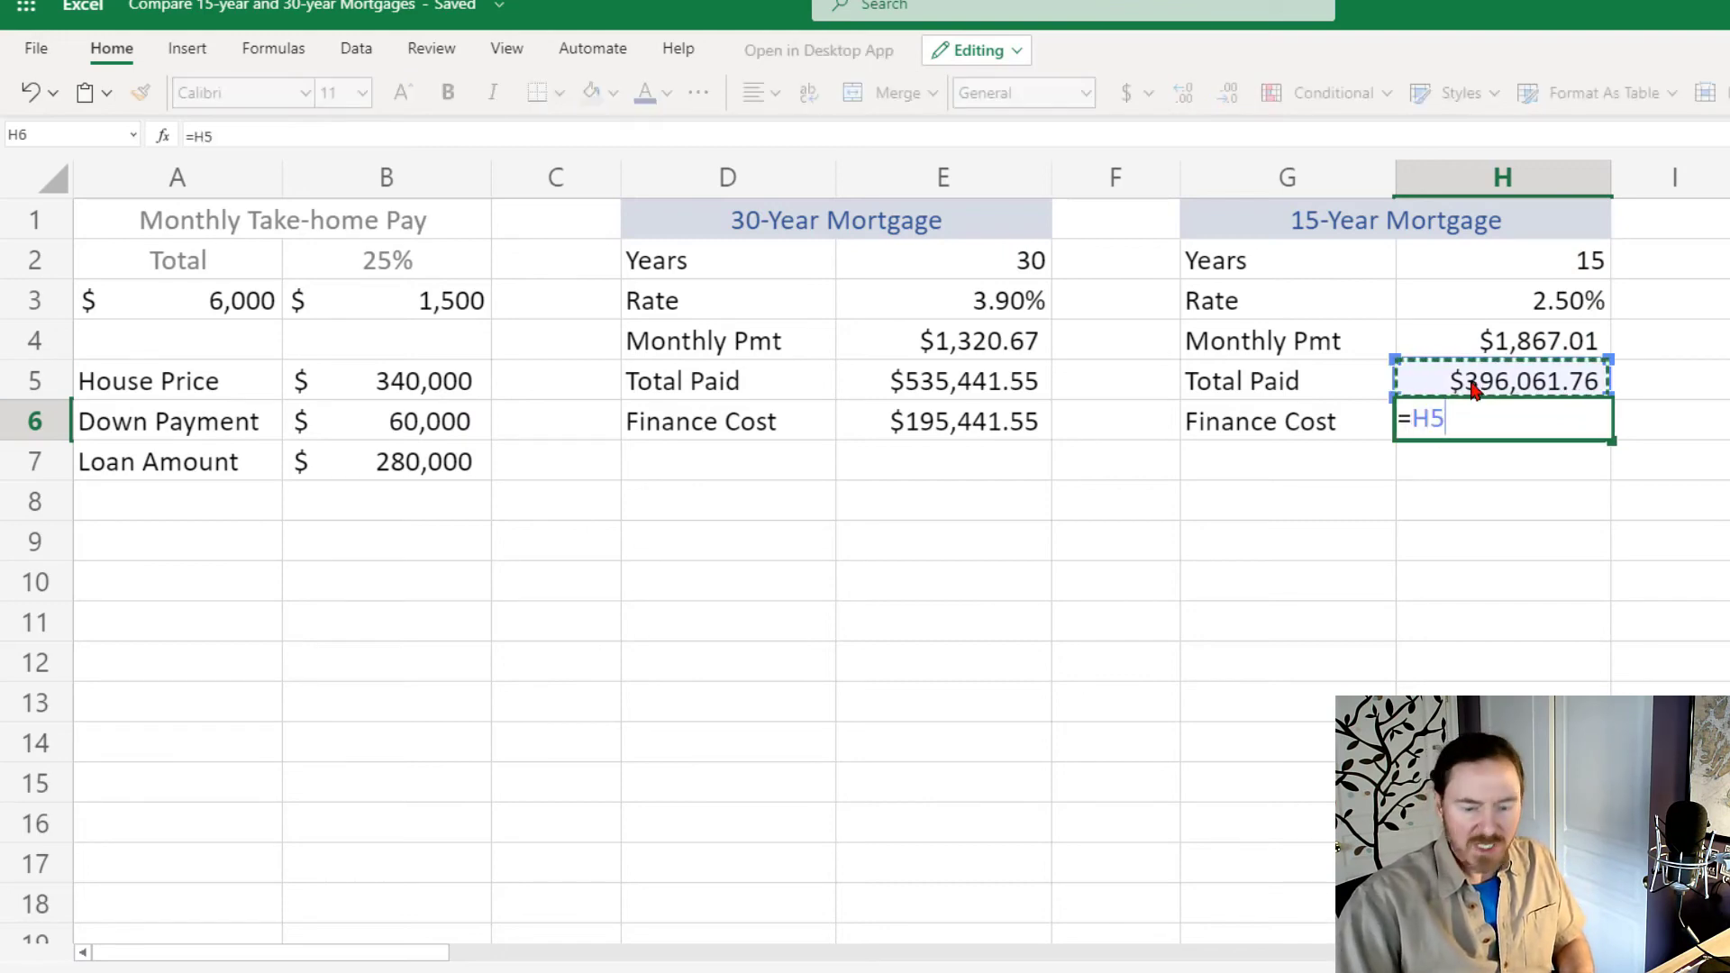
text(-)
click(425, 392)
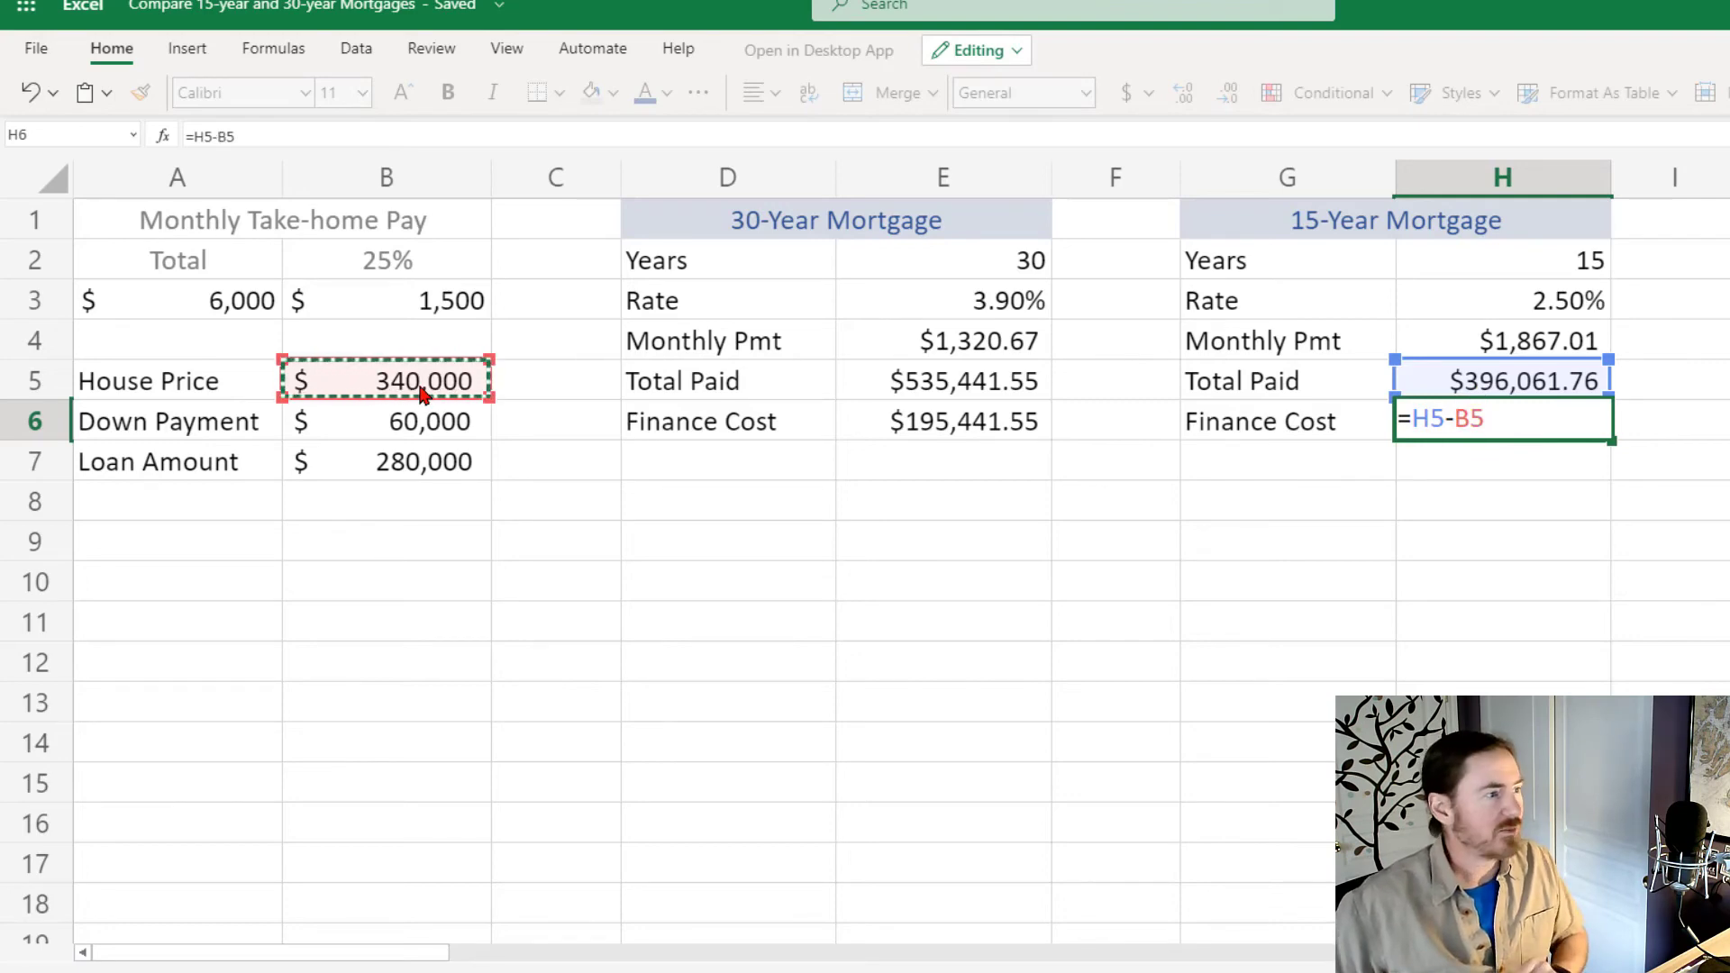
key(Return)
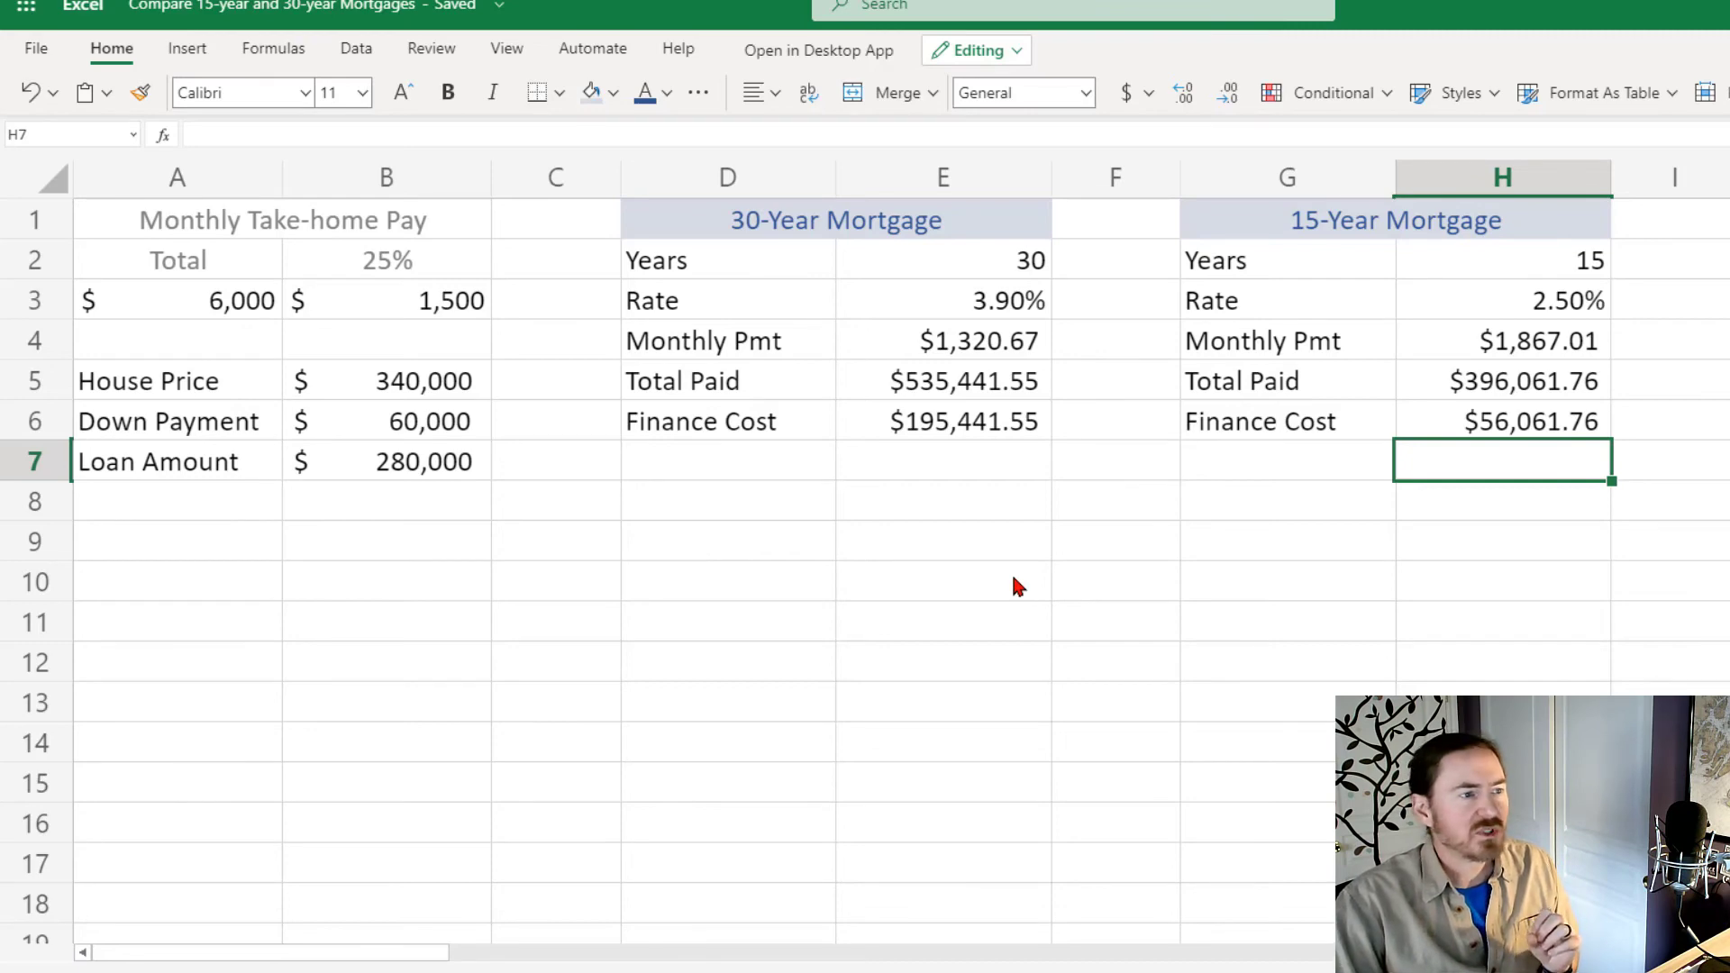
Make the monthly payment amounts of both mortgages bold, in cells E4 and H4.
click(1009, 356)
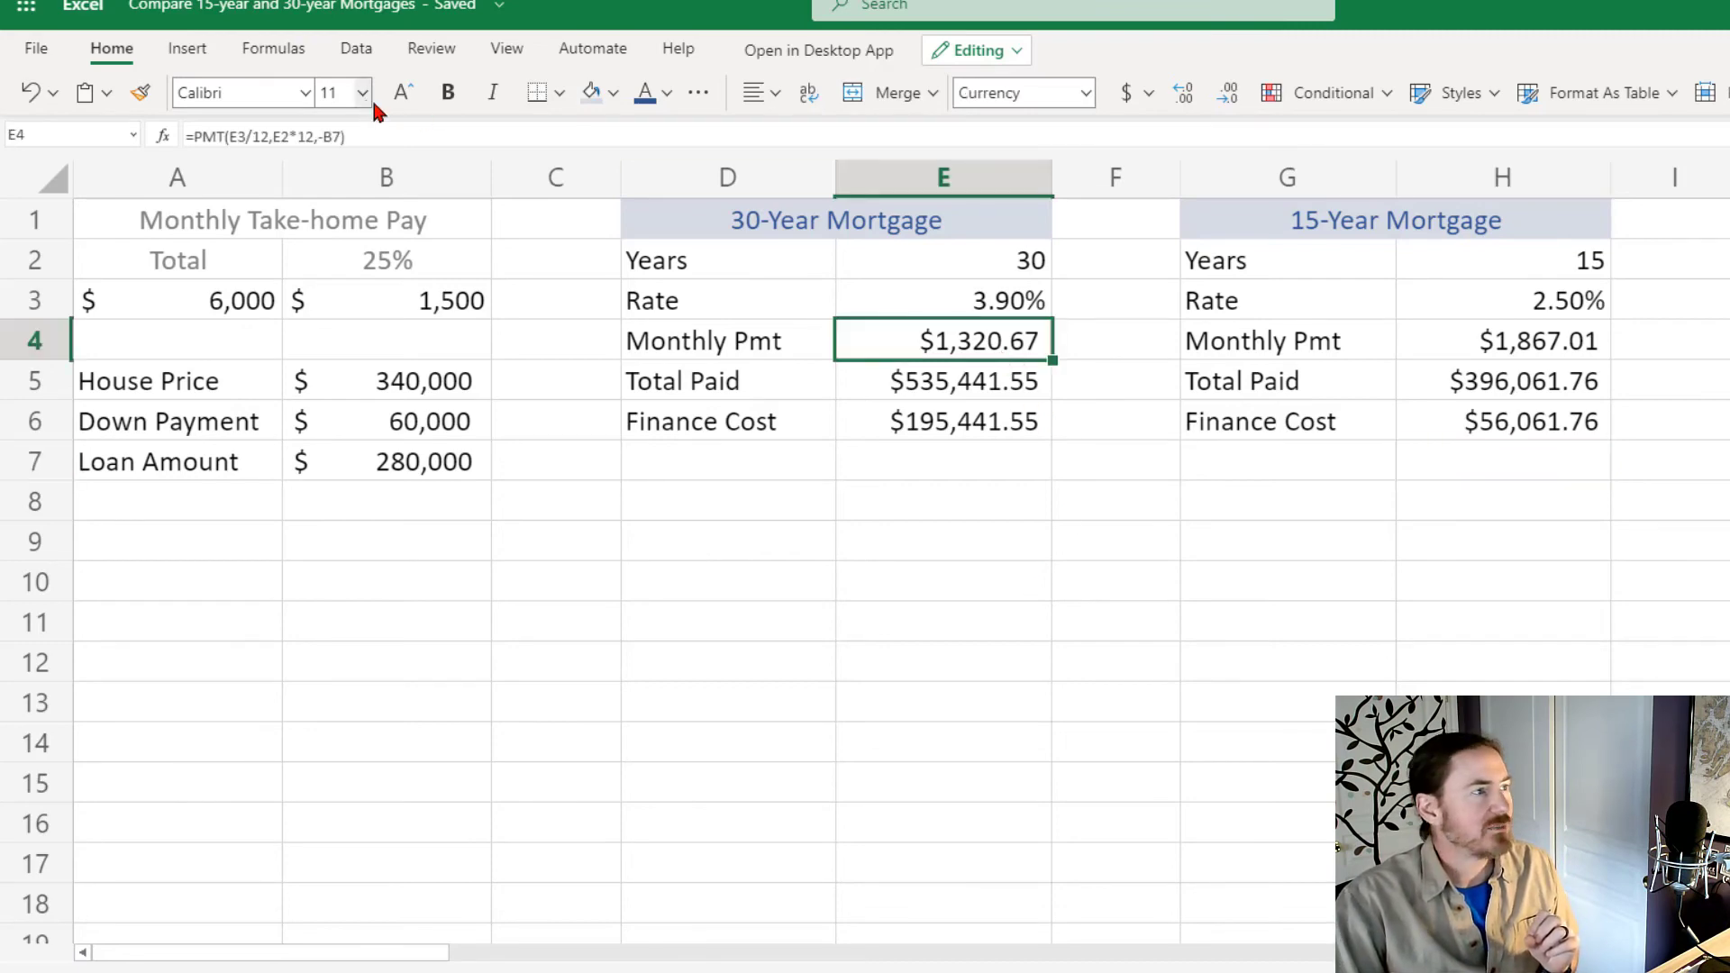
click(448, 95)
click(1488, 342)
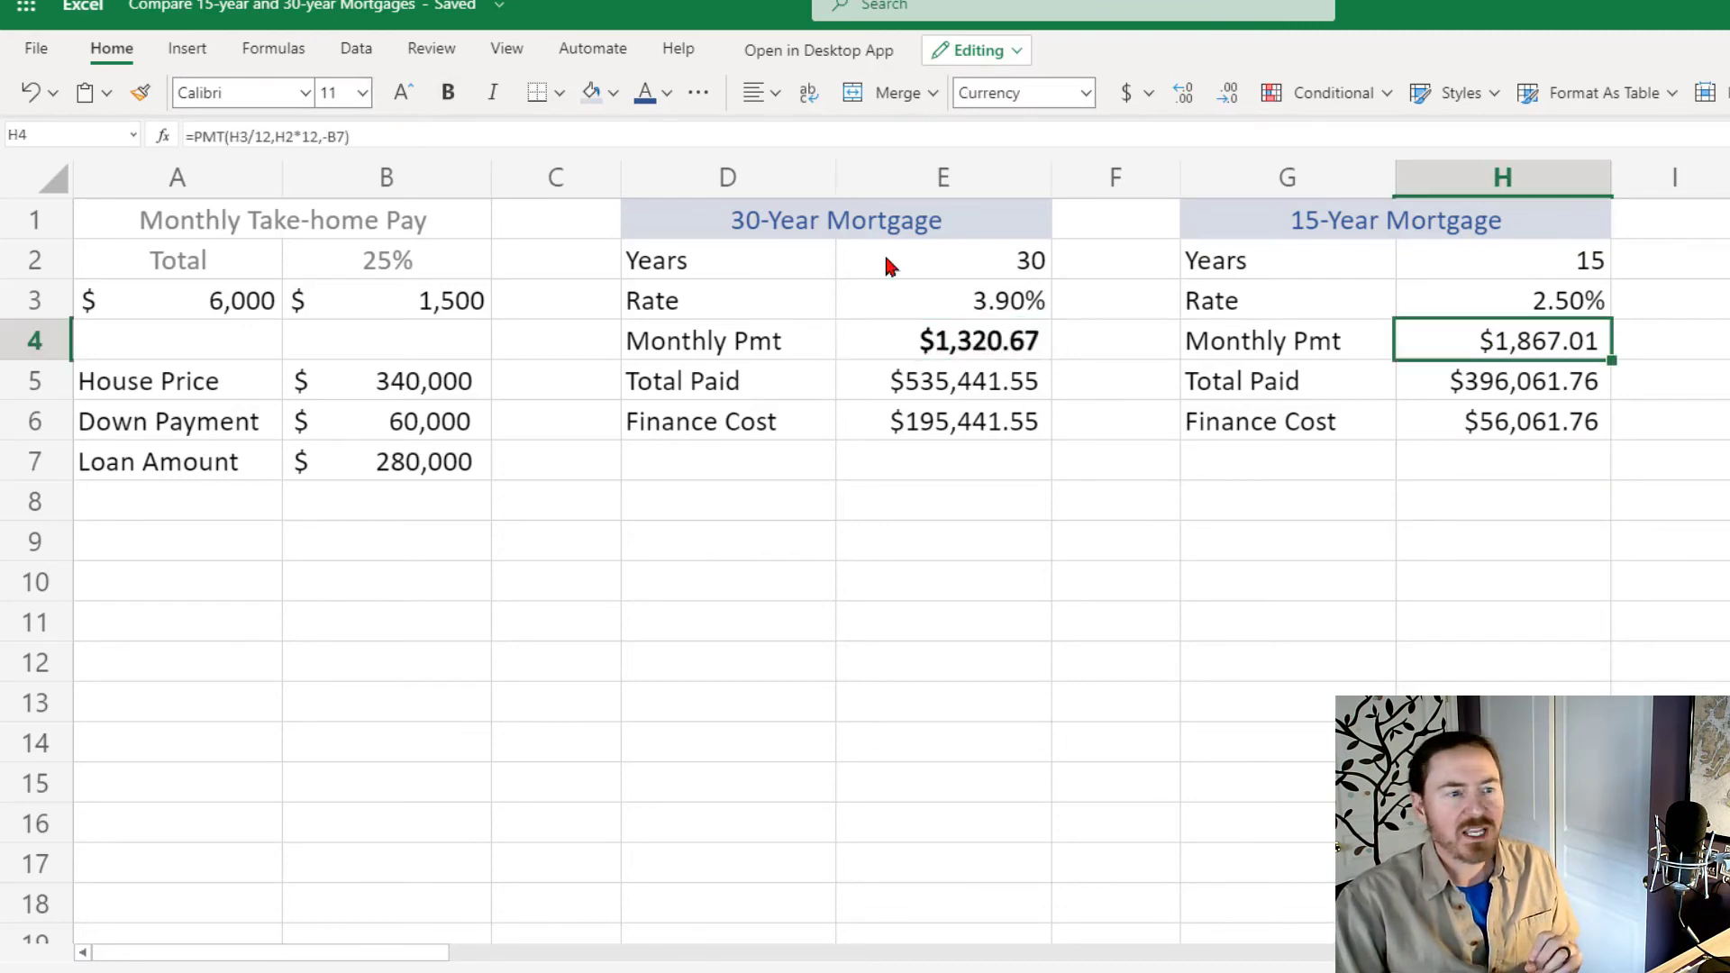
click(448, 94)
click(1270, 630)
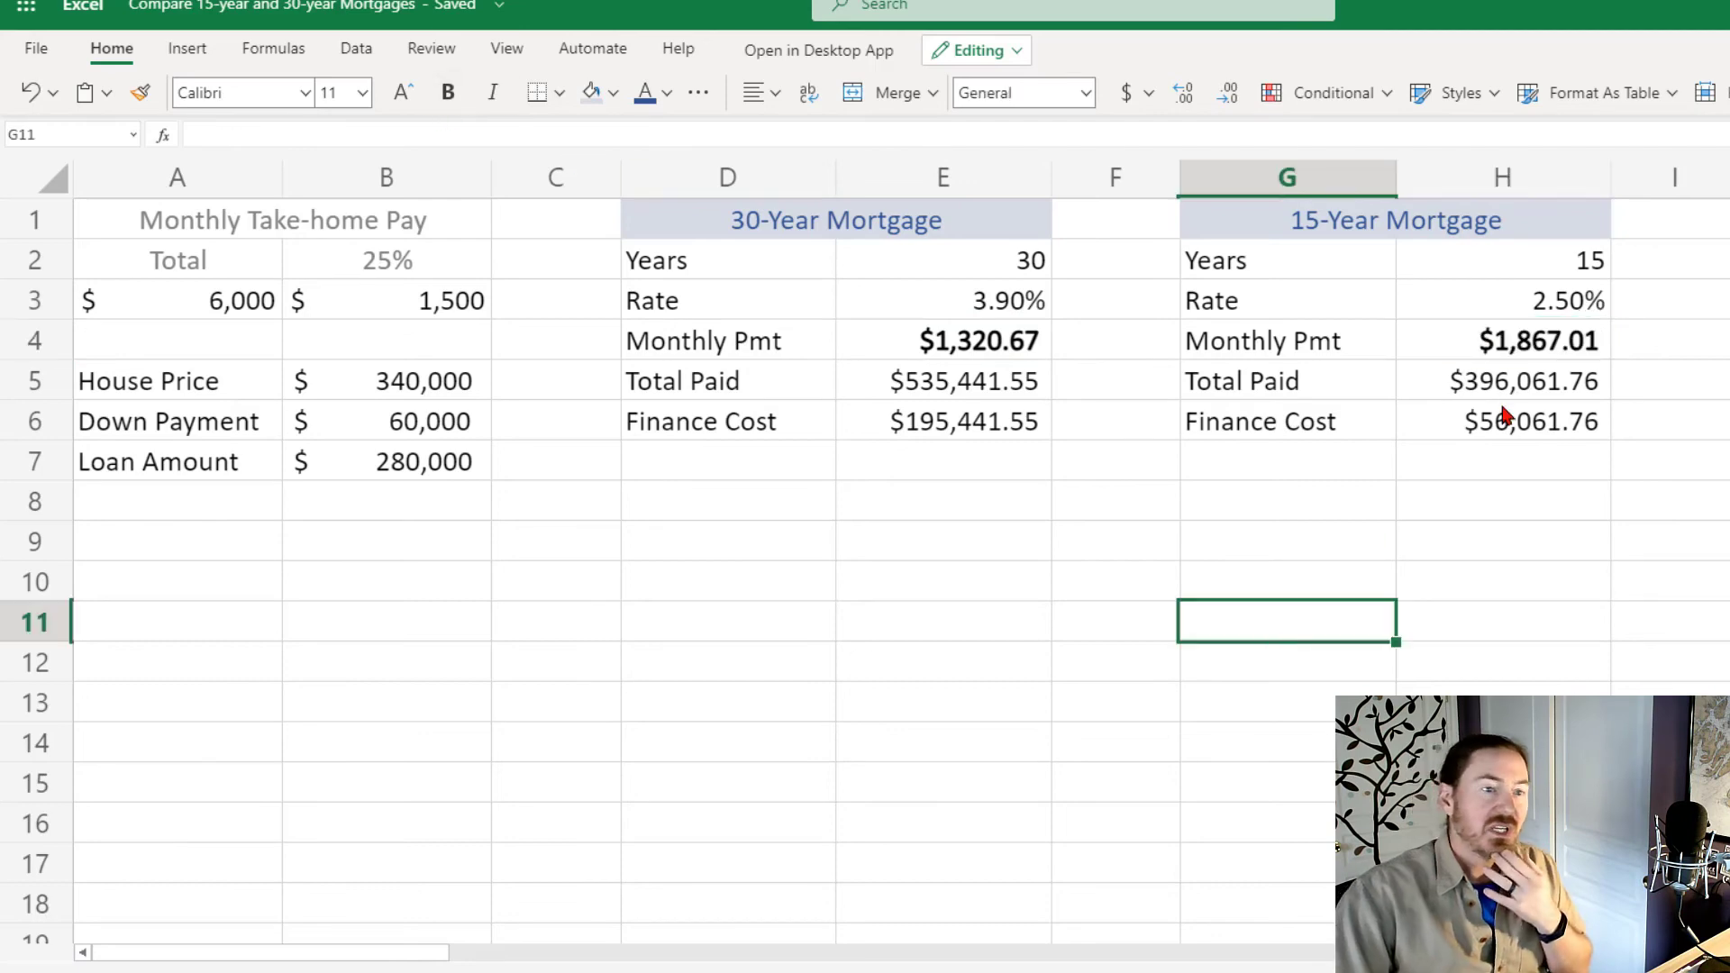
Compare the 15-year and 30-year monthly payments in H4 and E4 against 25% of take-home pay in B3.
click(1562, 347)
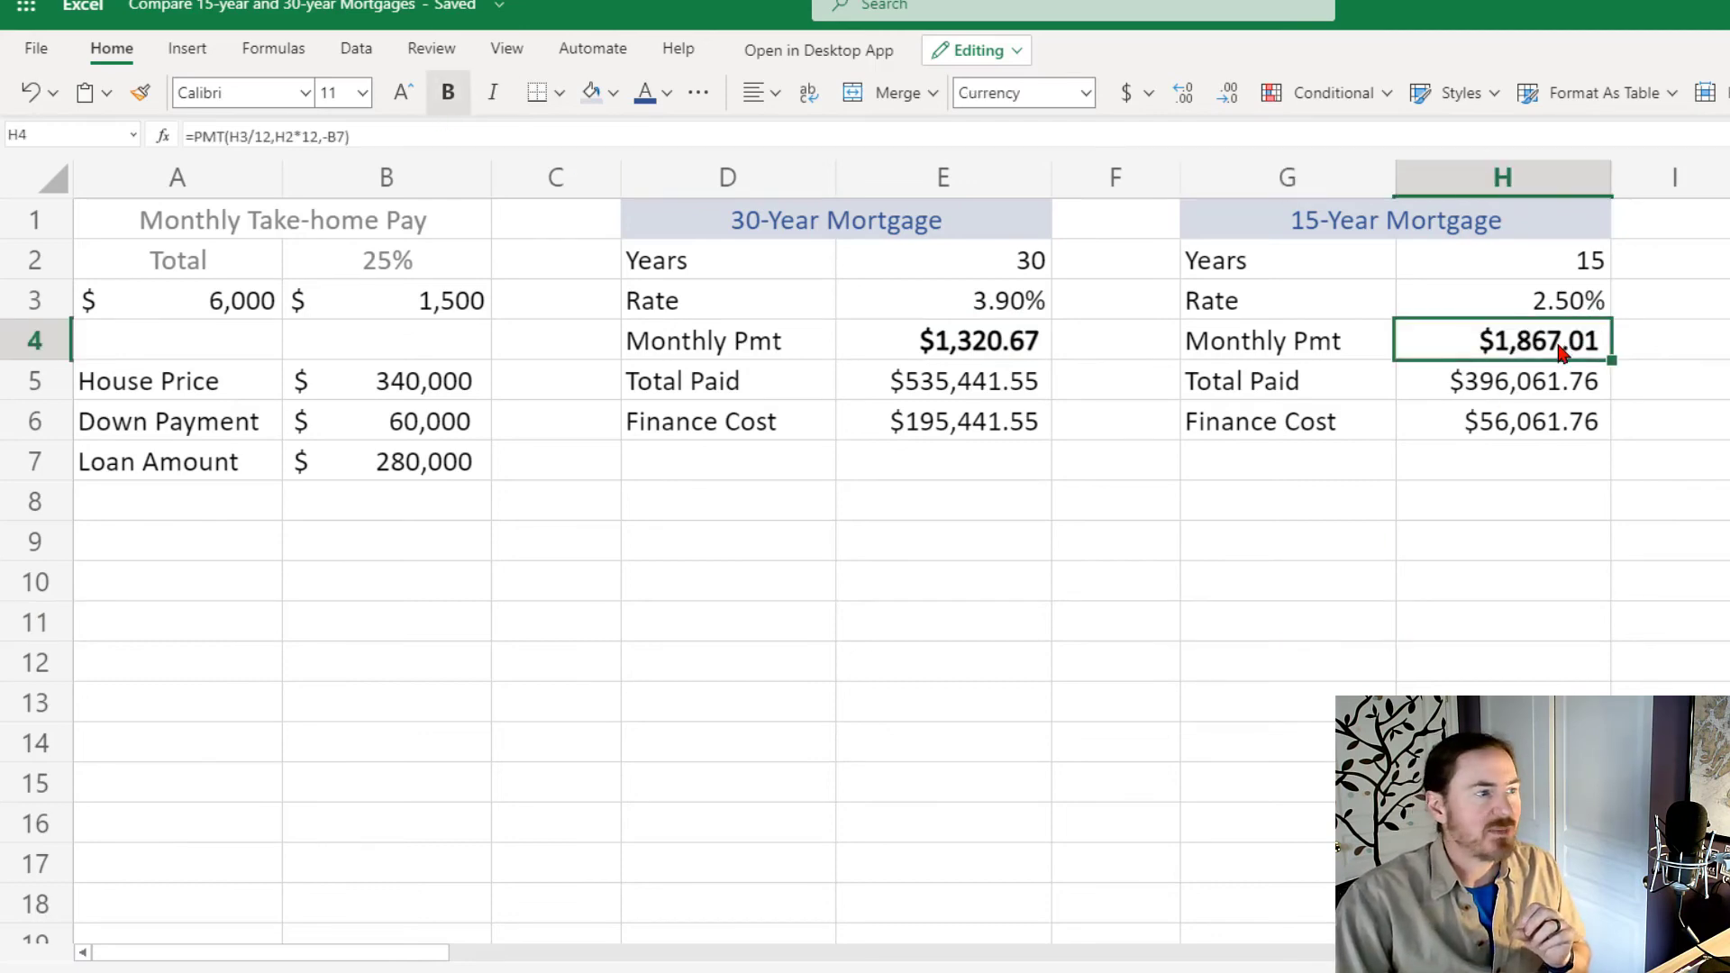
click(466, 309)
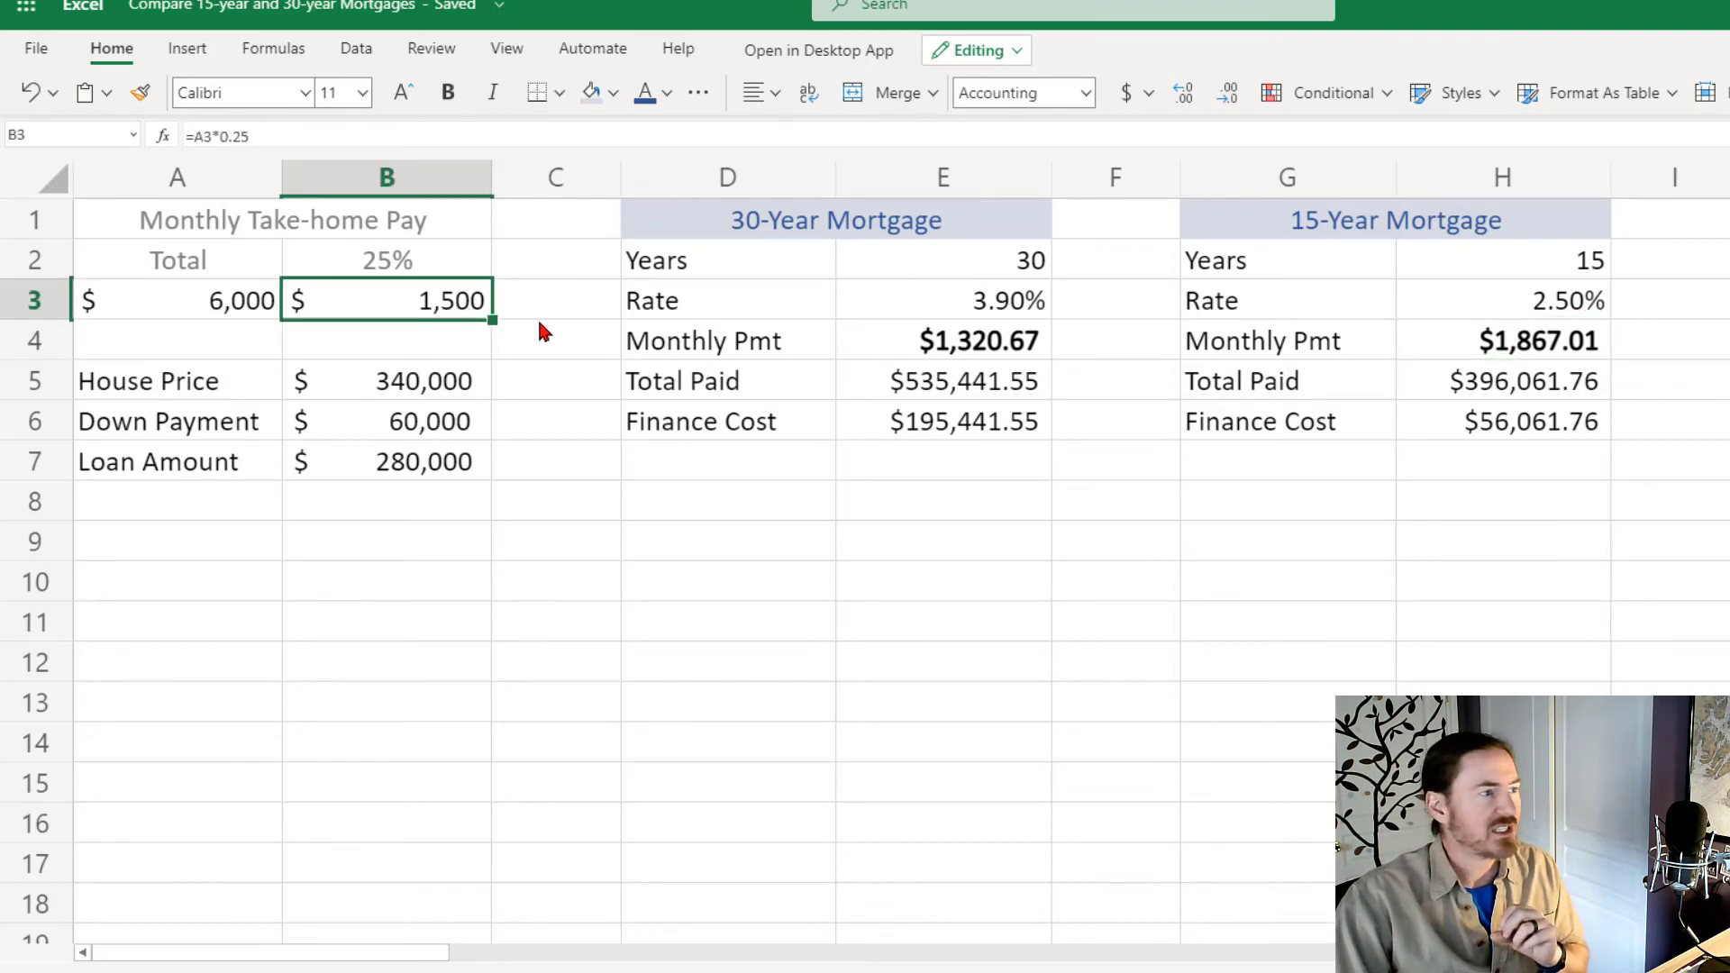
click(1582, 345)
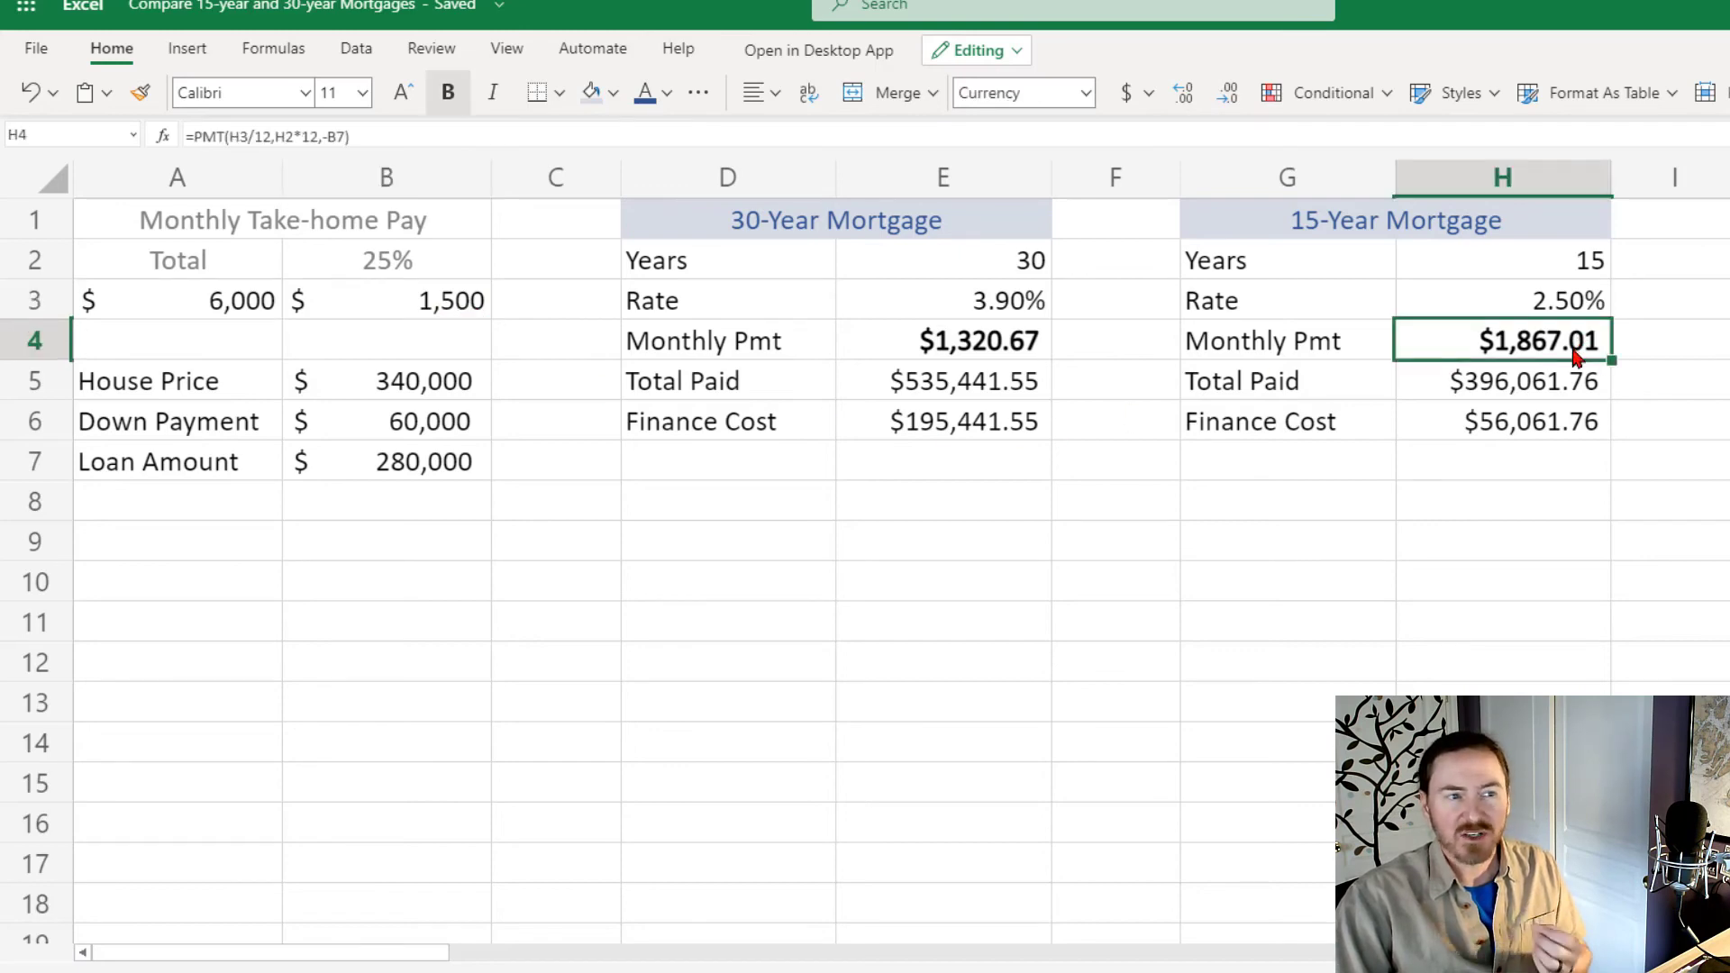
click(1000, 356)
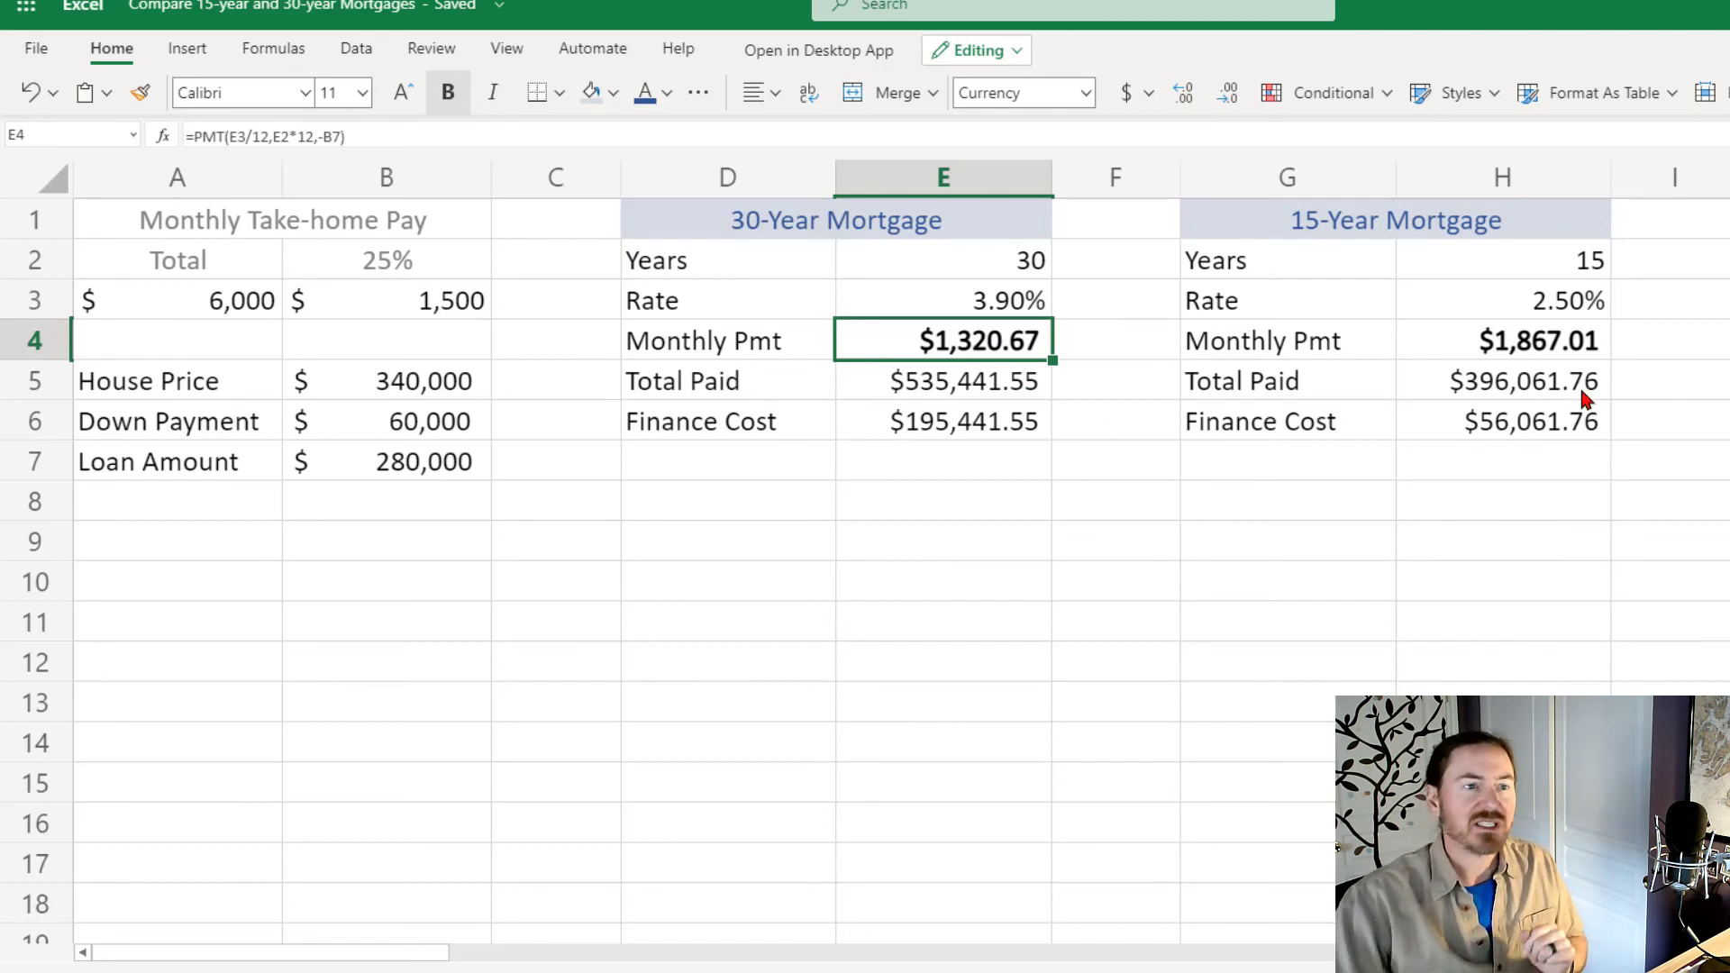
Examine the 15-year rate, the finance costs and monthly payments of both mortgages, and the 30-year total paid.
click(1565, 308)
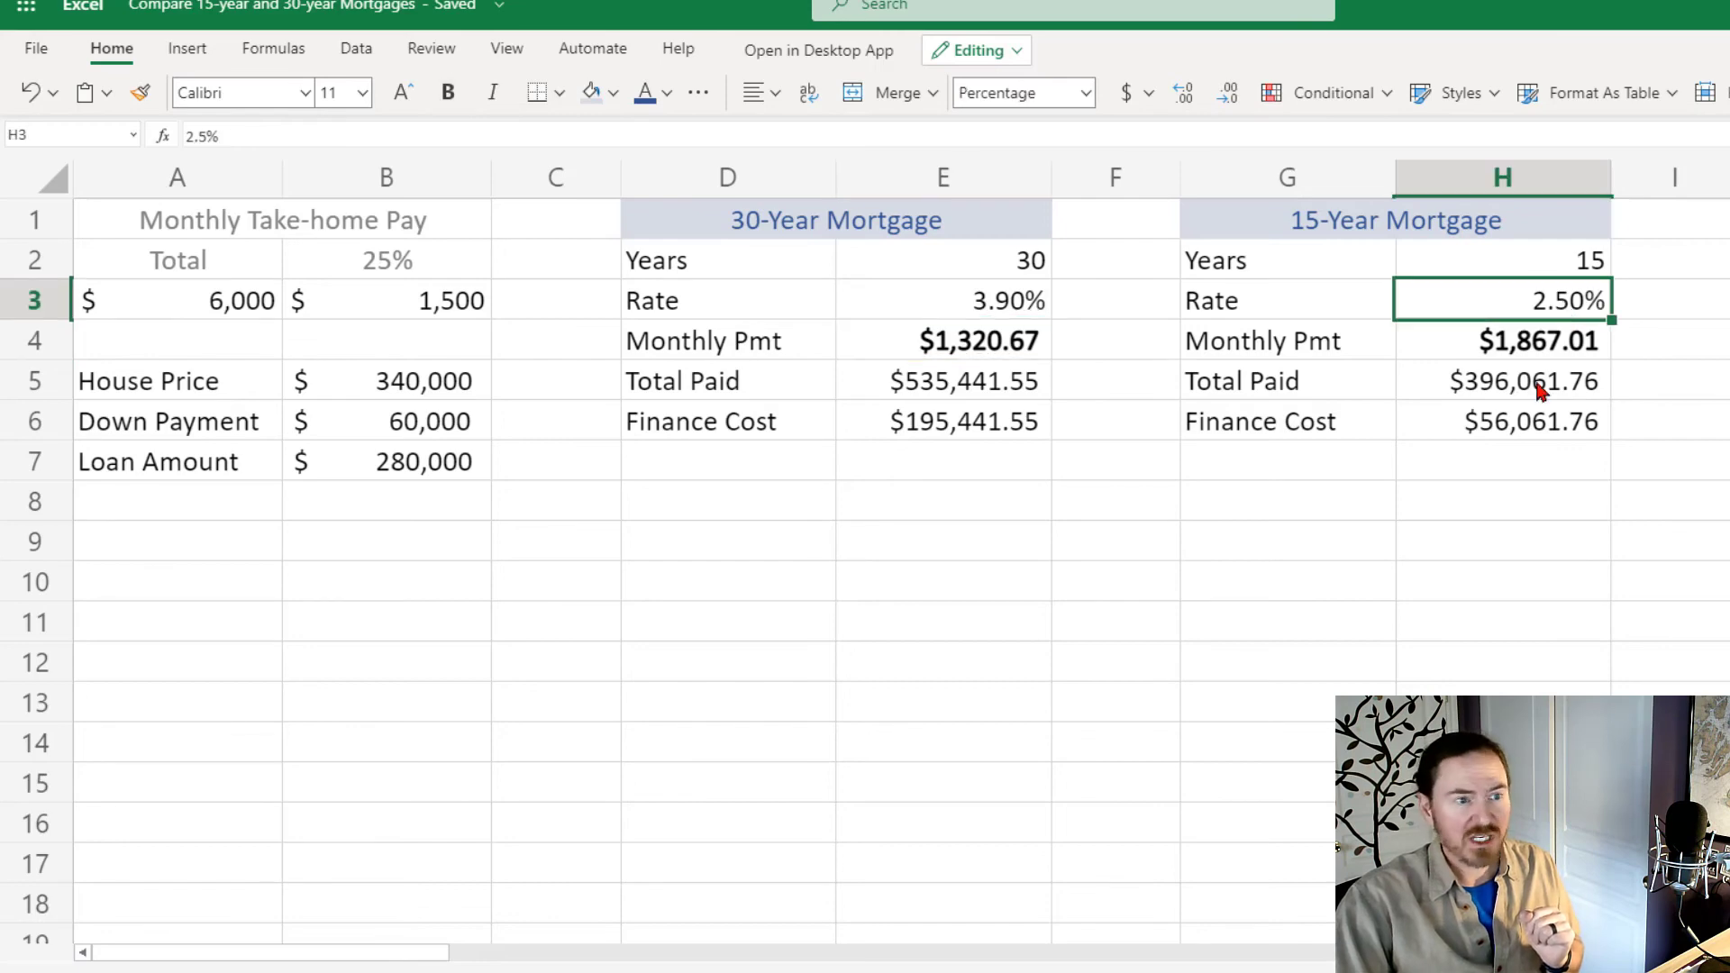
click(1505, 425)
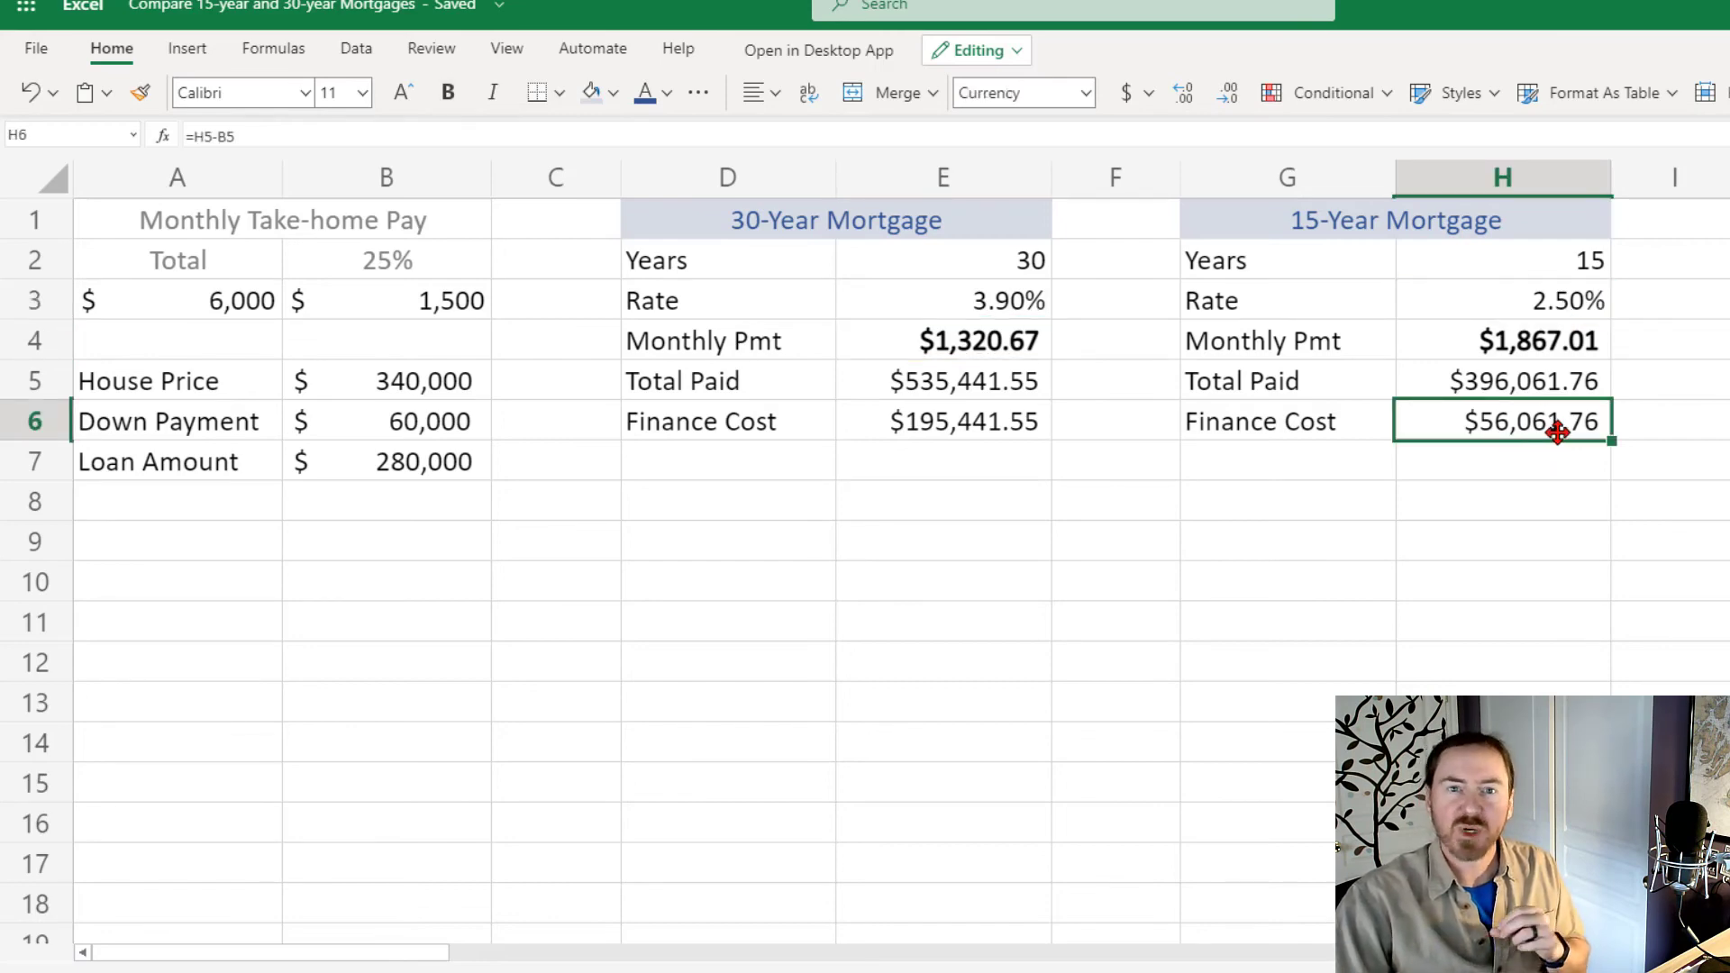
click(964, 435)
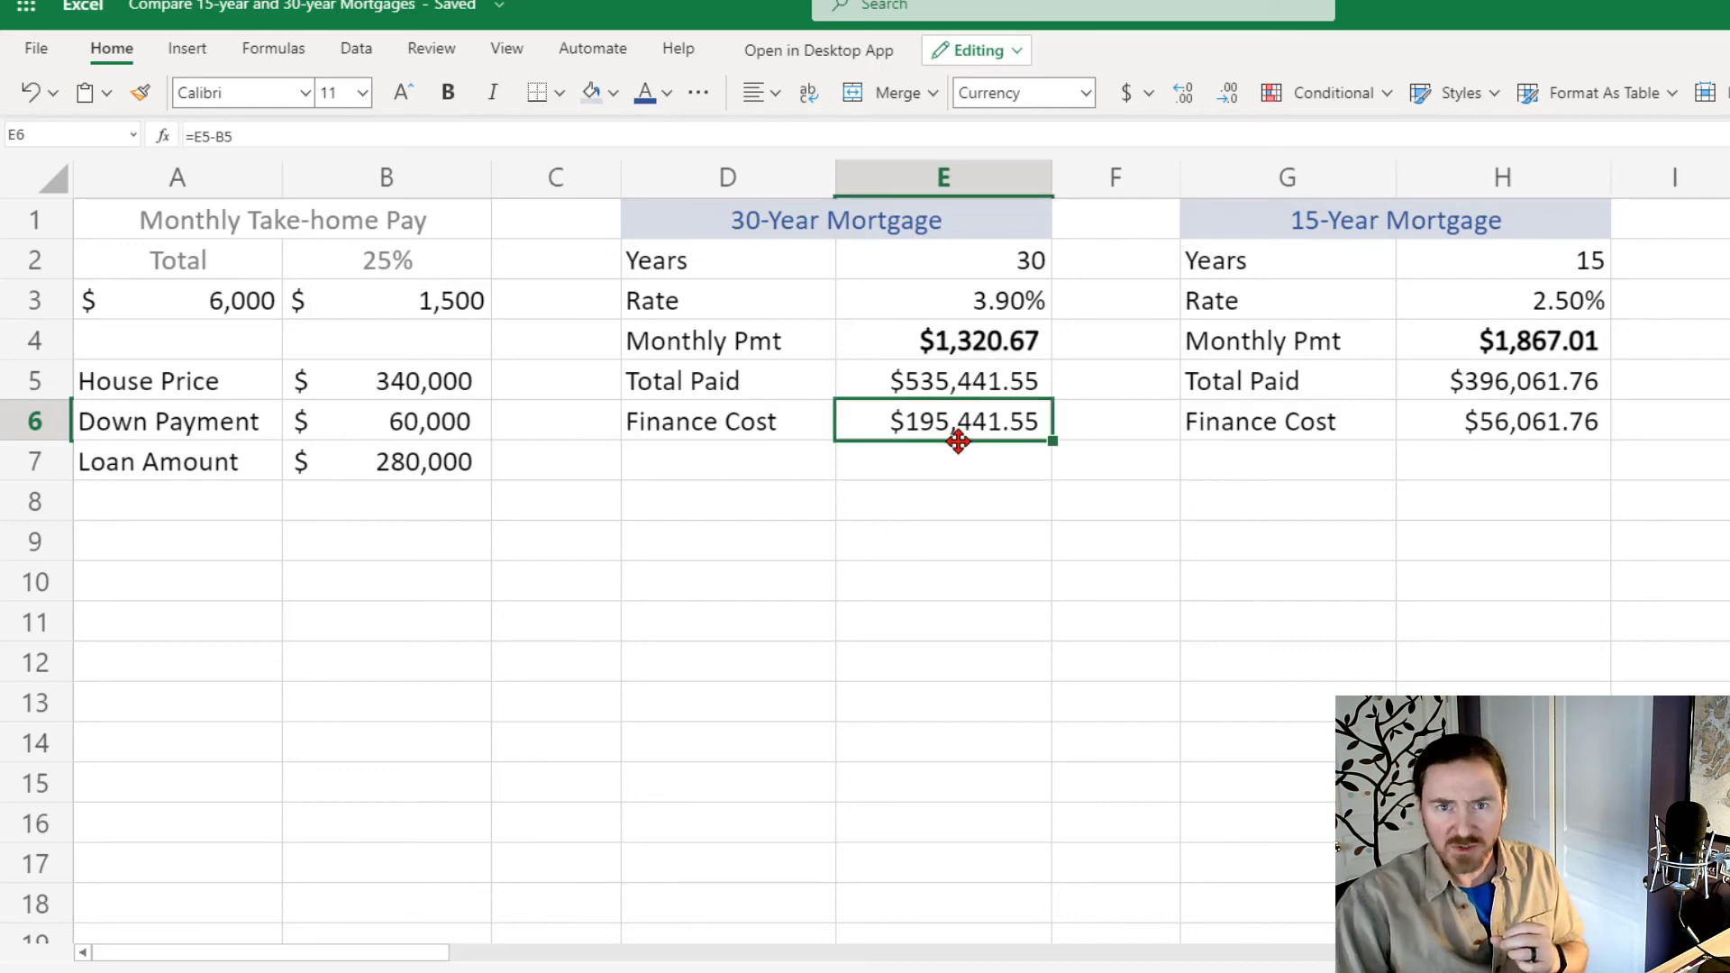
click(1540, 349)
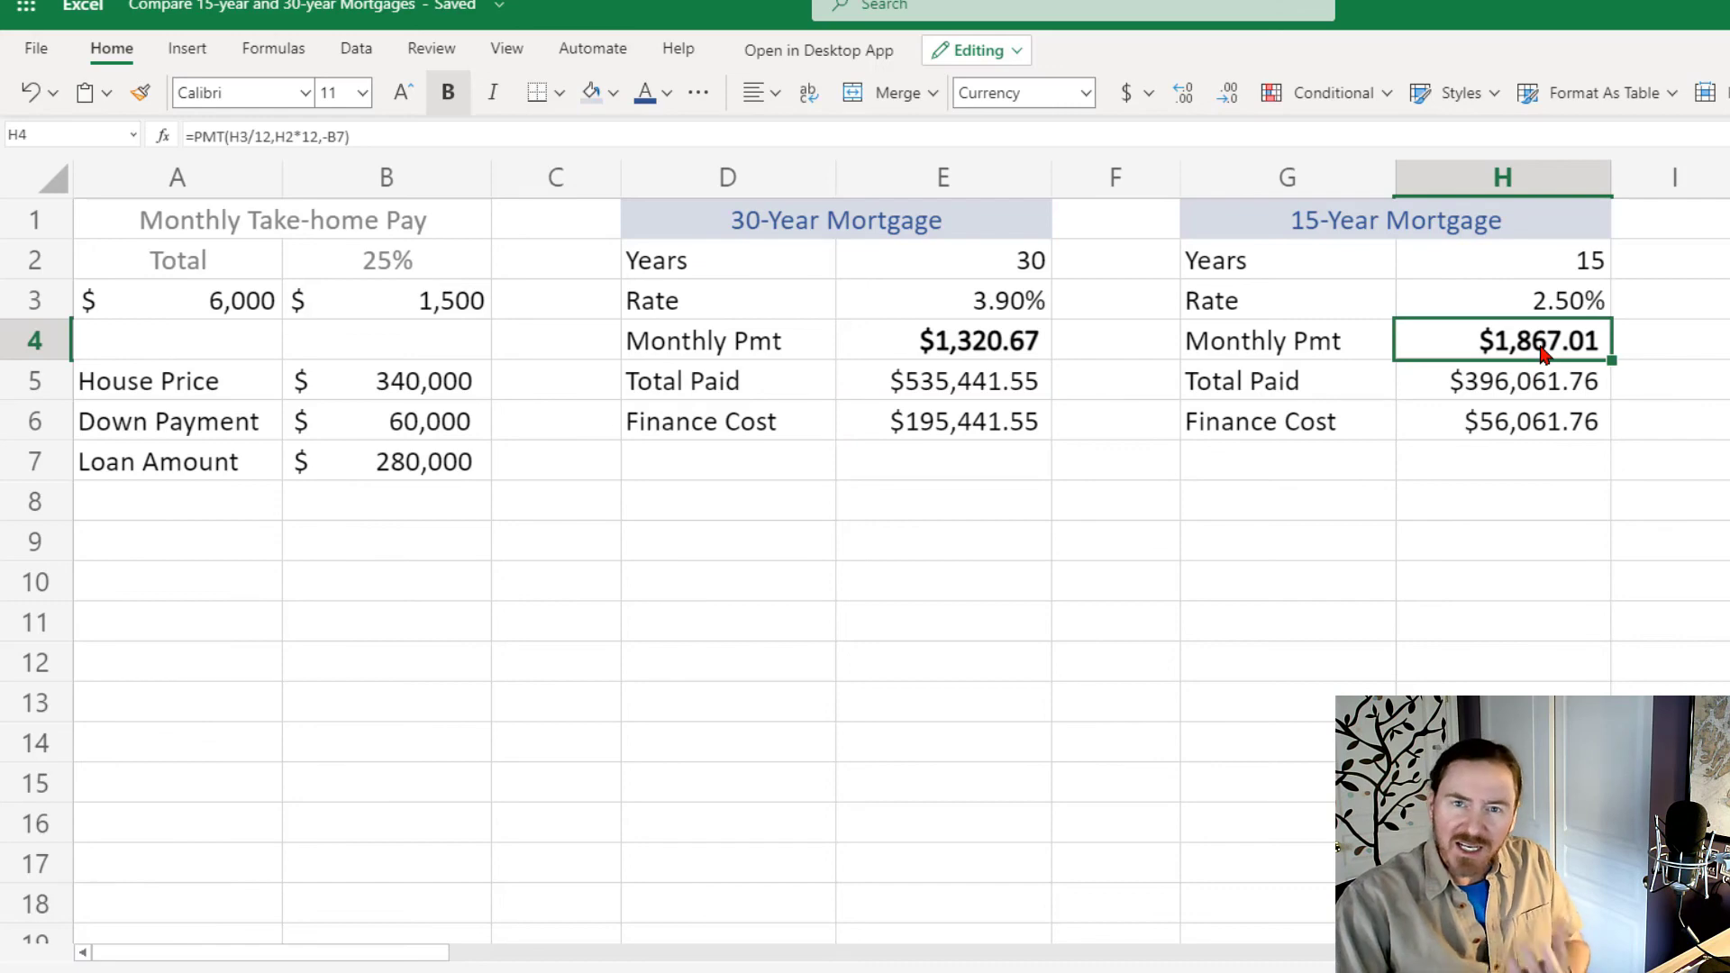
click(1500, 435)
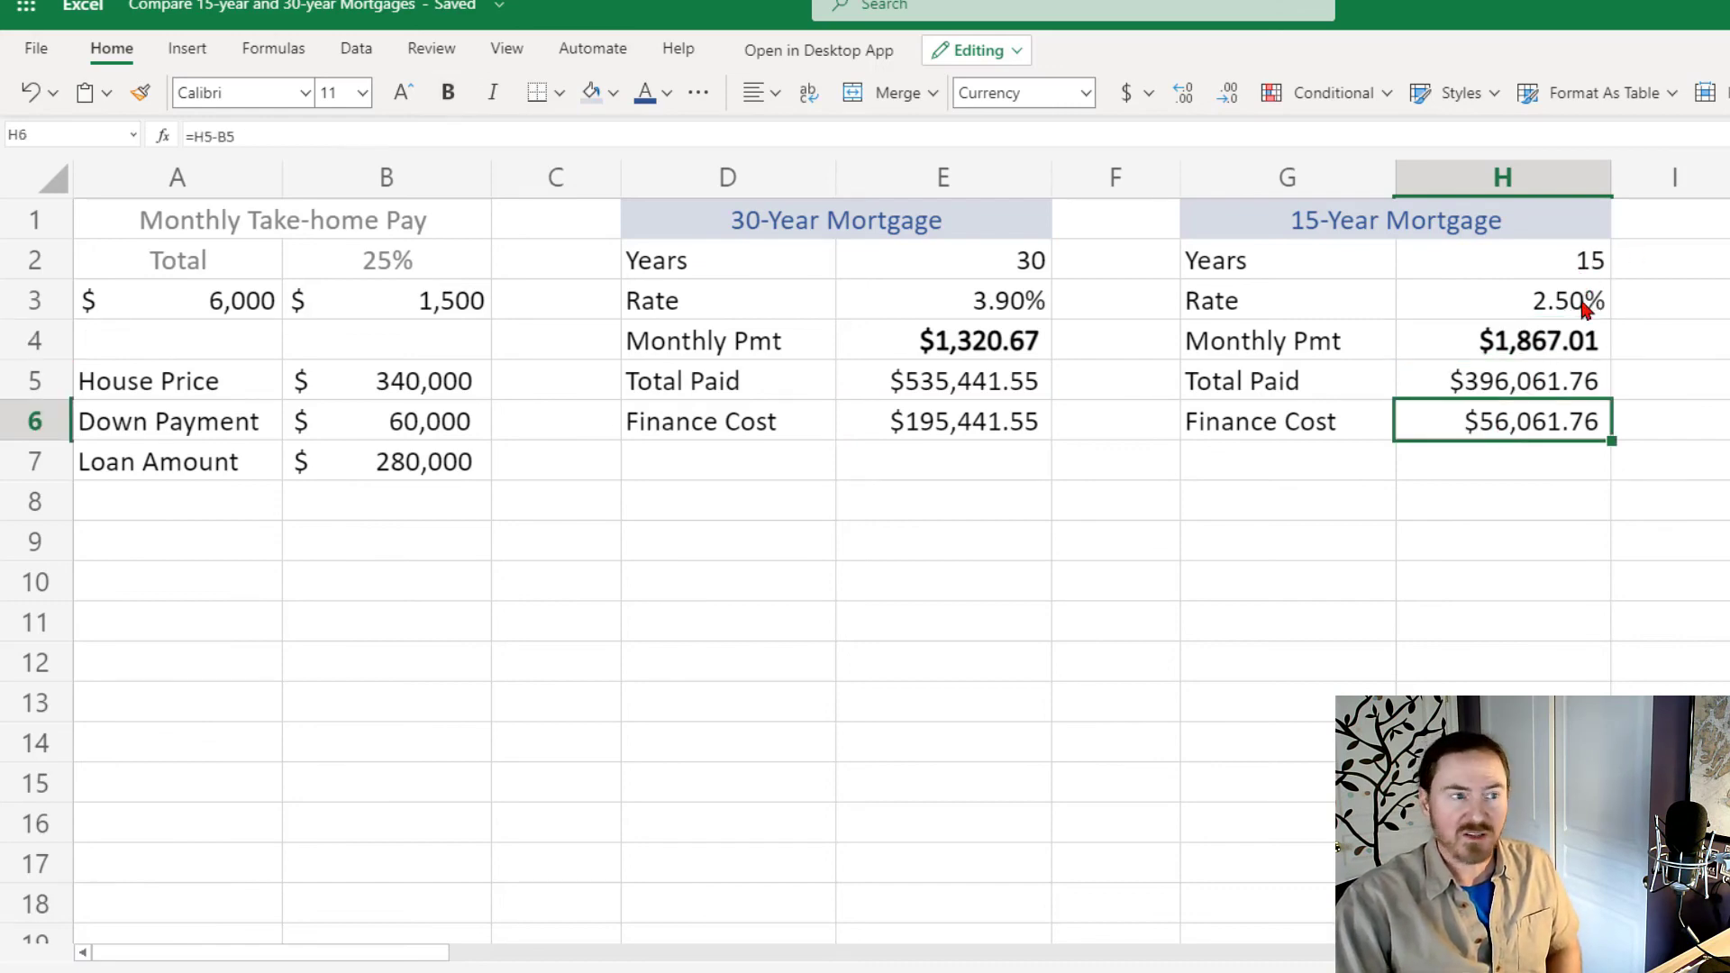
click(1522, 357)
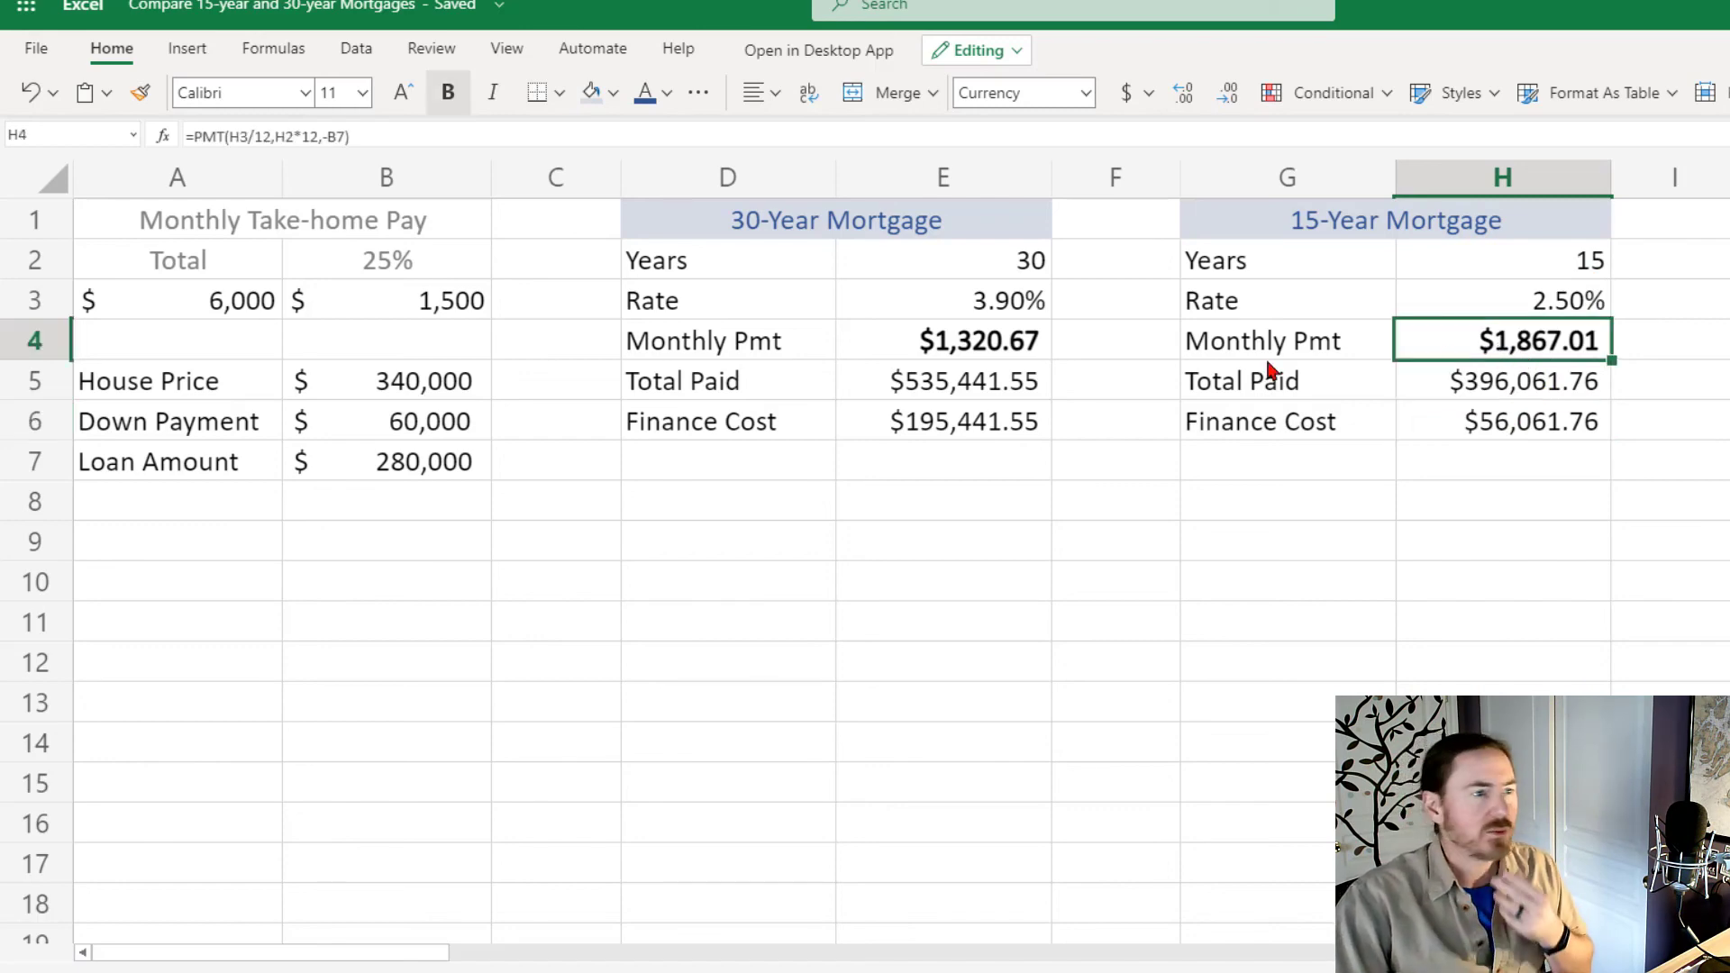
click(954, 348)
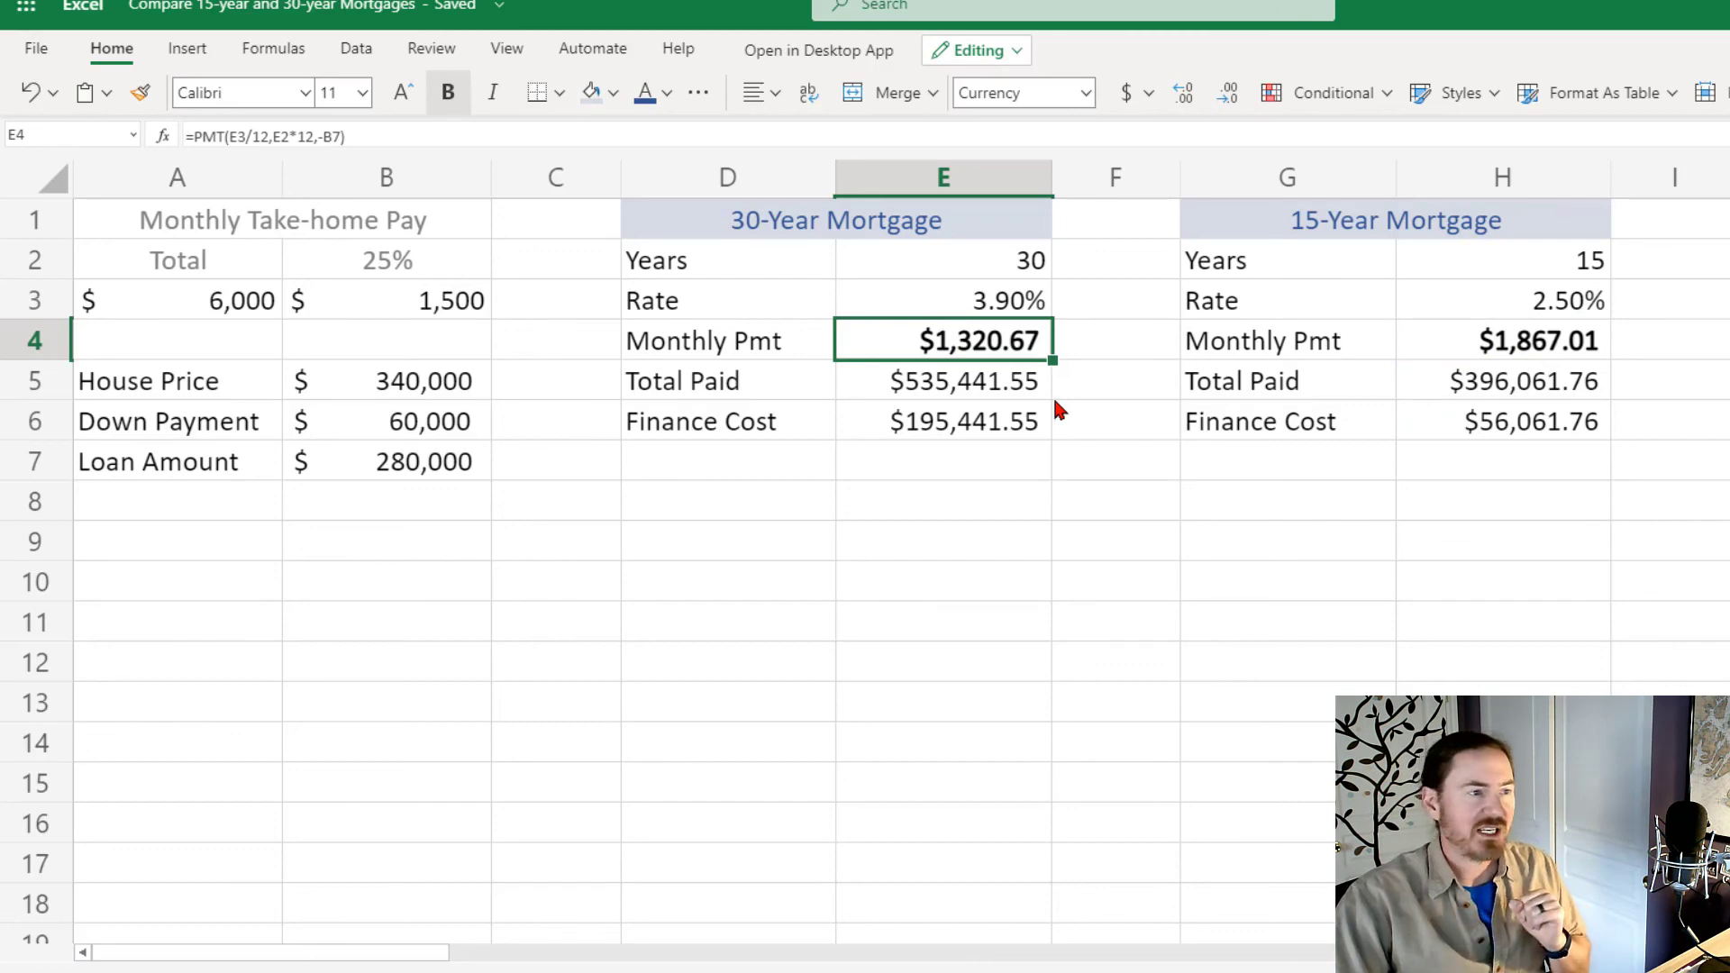
click(1007, 393)
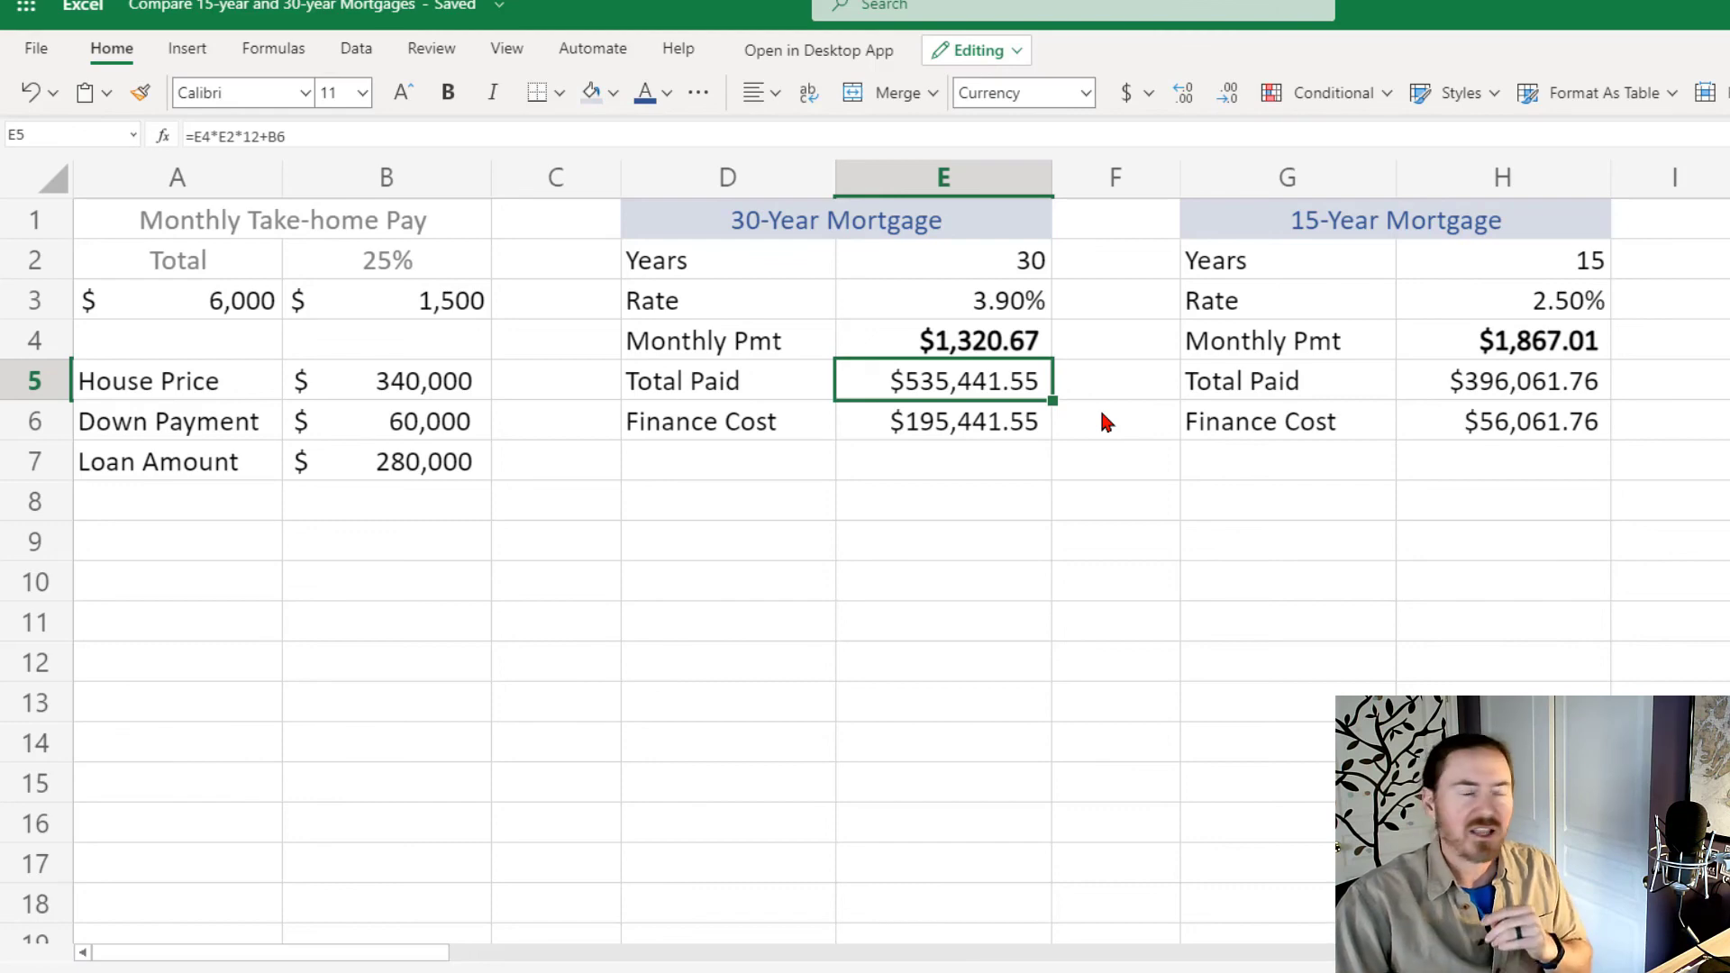
click(1006, 354)
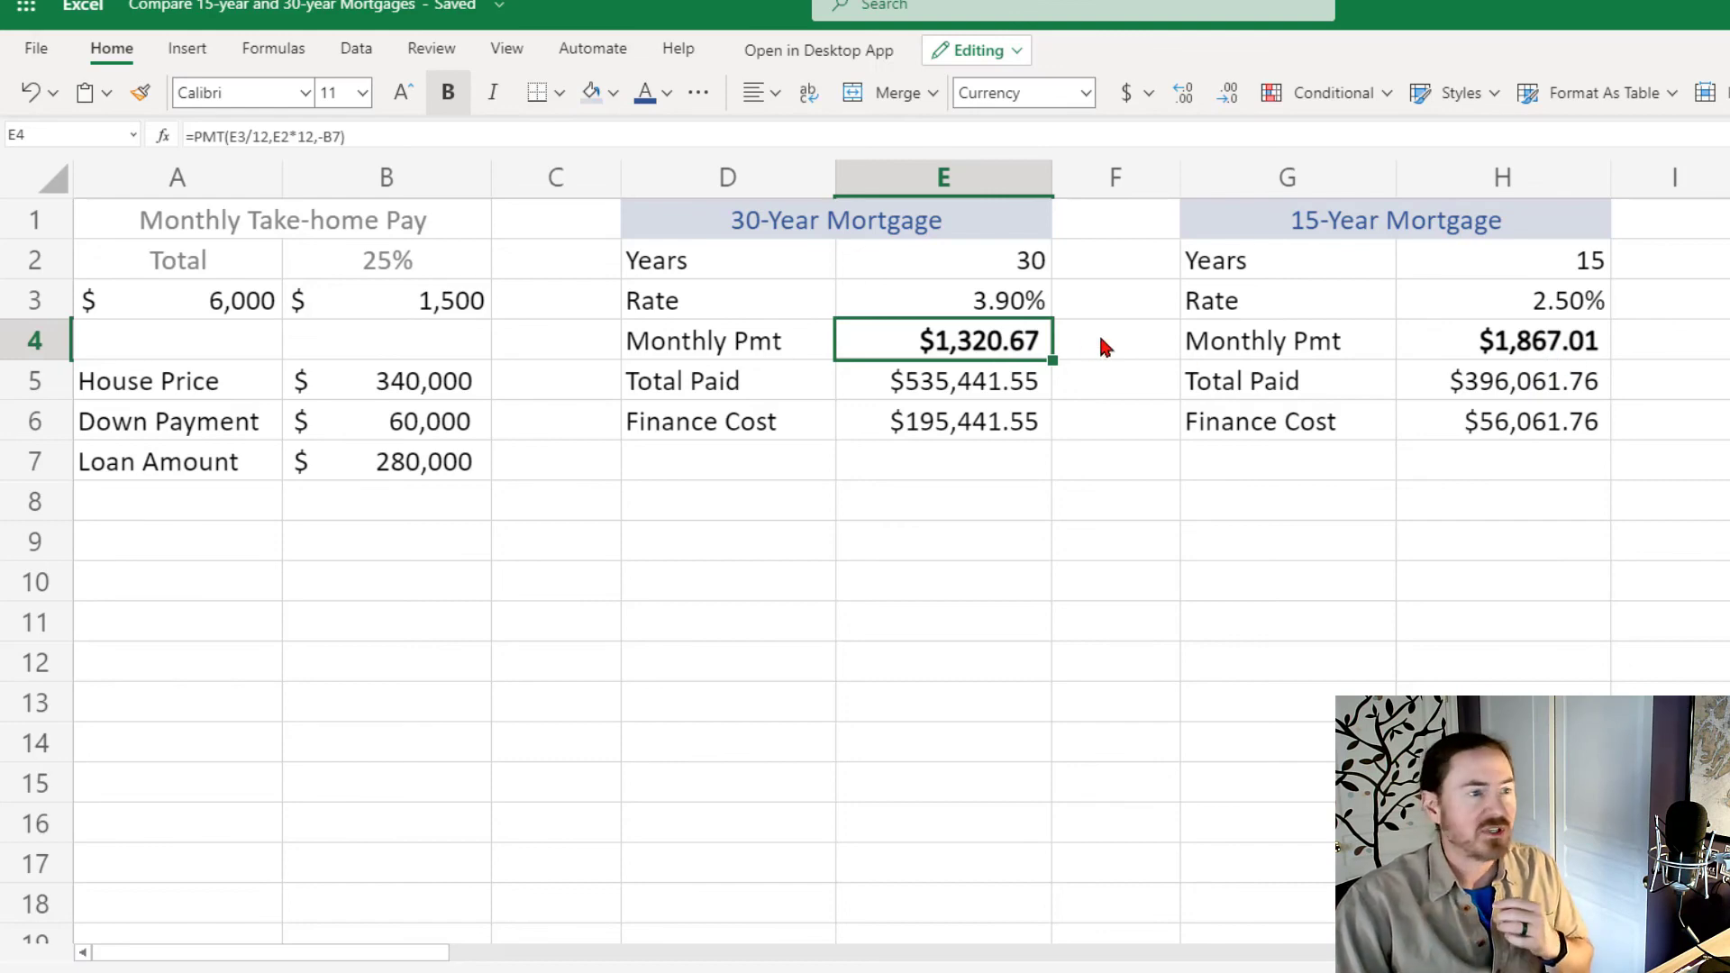
Open the 30-year mortgage's monthly payment formula in E4 to inspect its cell references.
click(1024, 389)
key(Up)
key(F2)
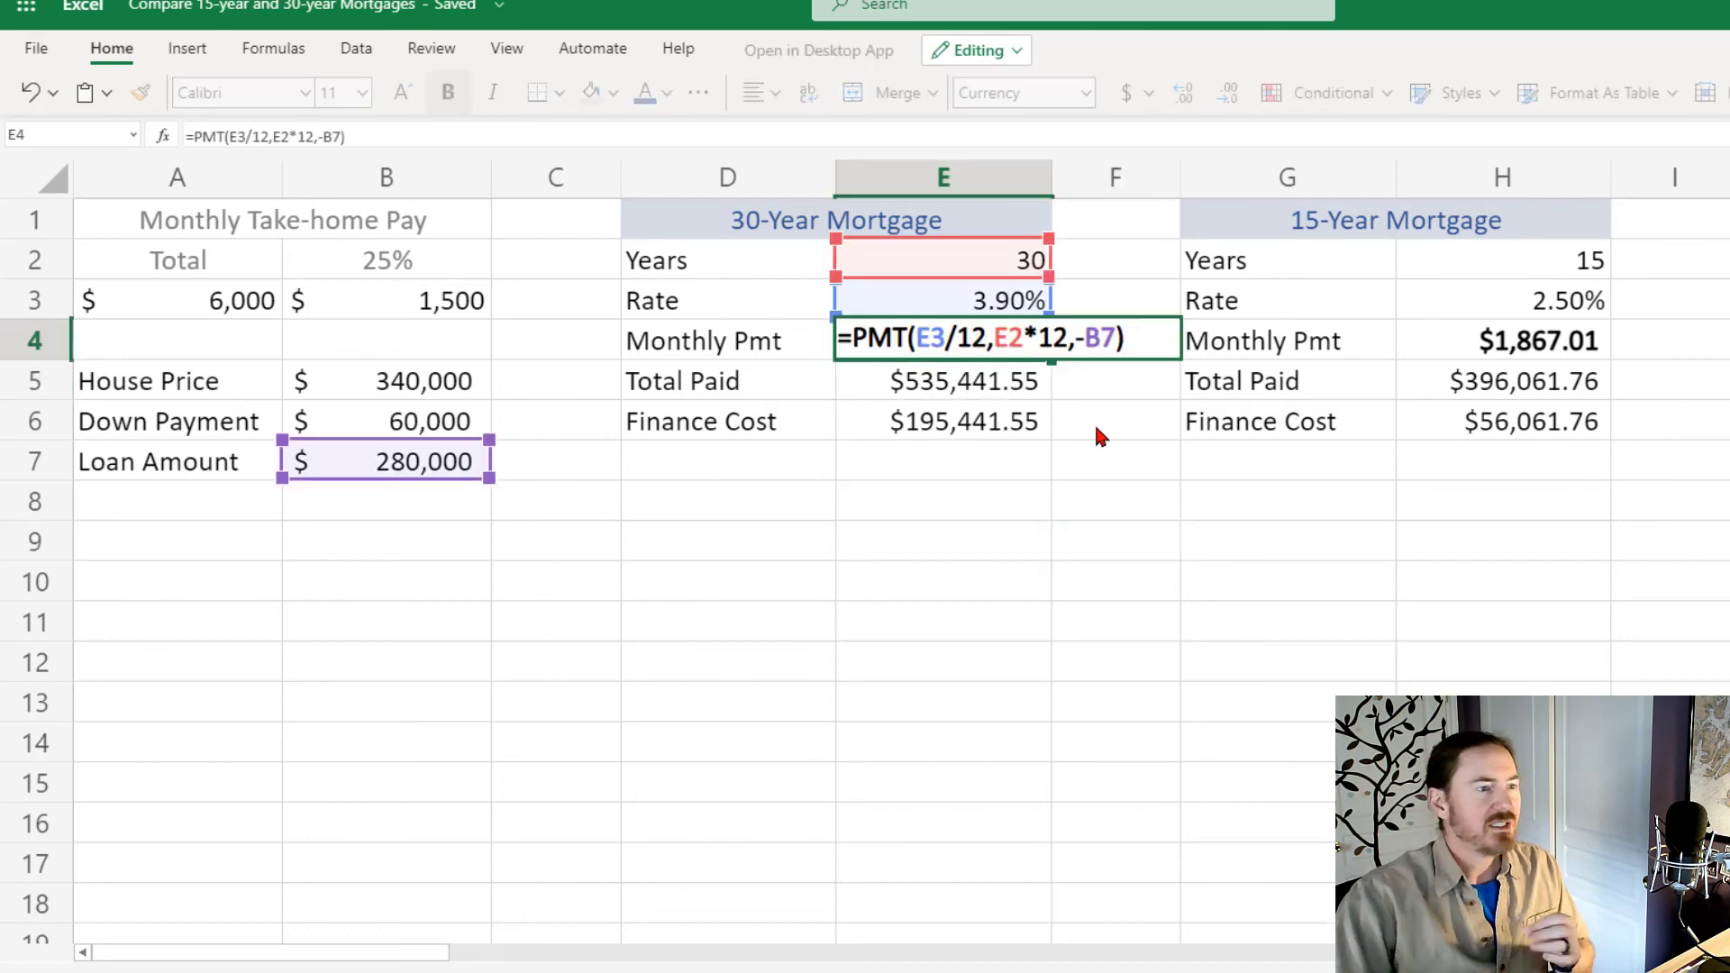